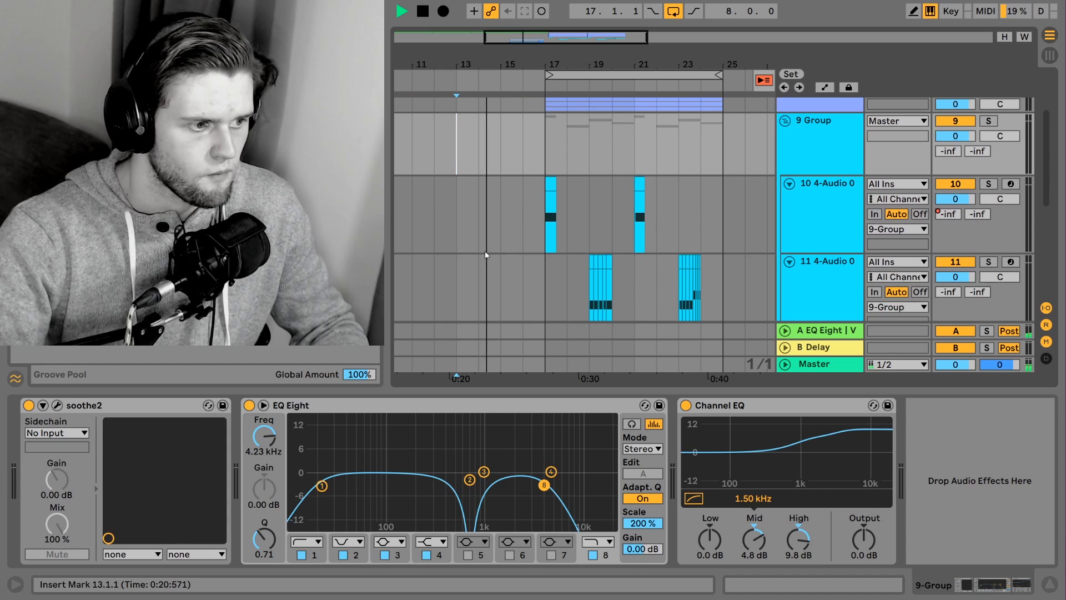
Stop playback and fit all tracks into the arrangement's height with the device view hidden
{"action": "scroll", "coordinate": [485, 251], "scroll_direction": "down", "scroll_amount": 2}
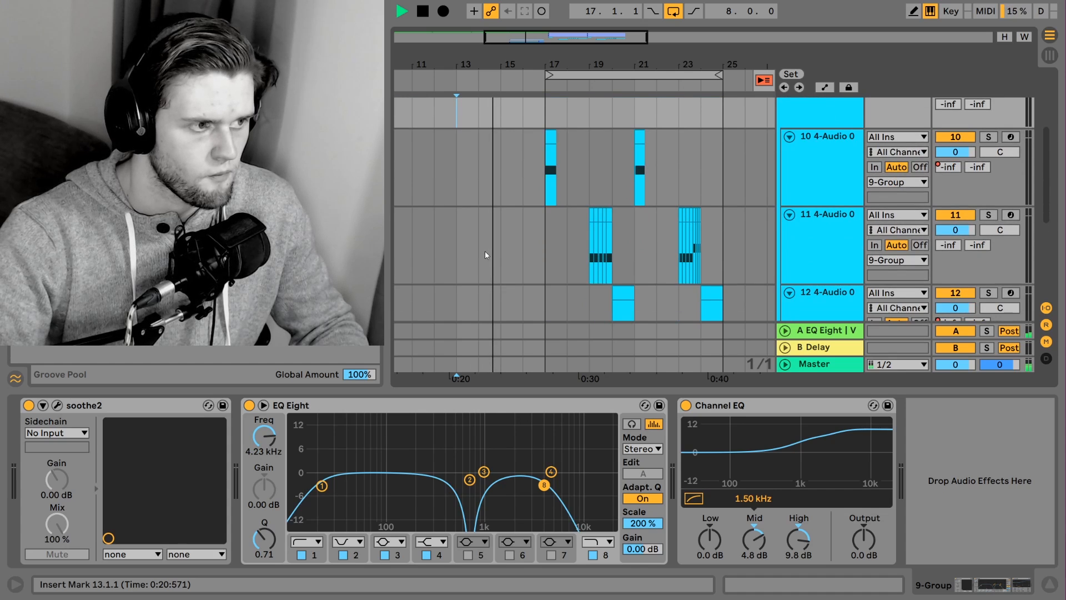
{"action": "left_click", "coordinate": [741, 185]}
{"action": "key", "text": "h"}
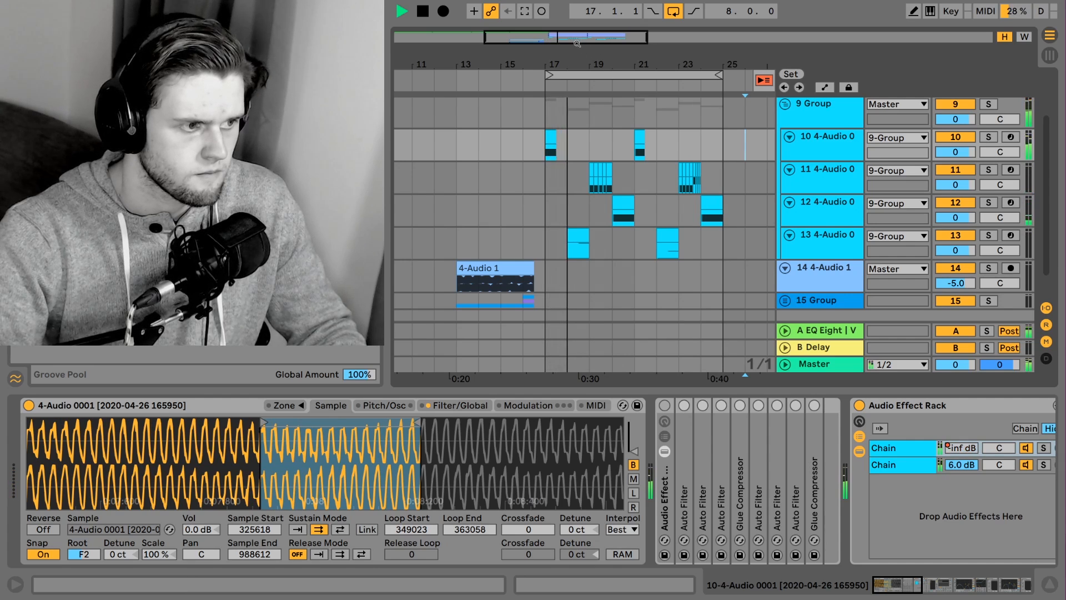
{"action": "key", "text": "space"}
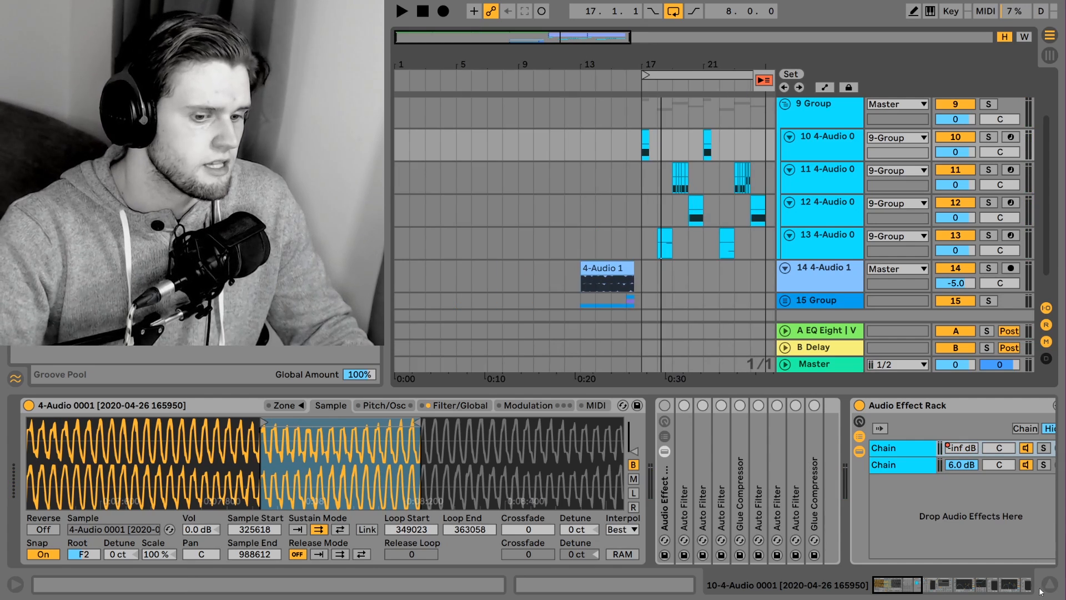
{"action": "left_click", "coordinate": [1045, 588]}
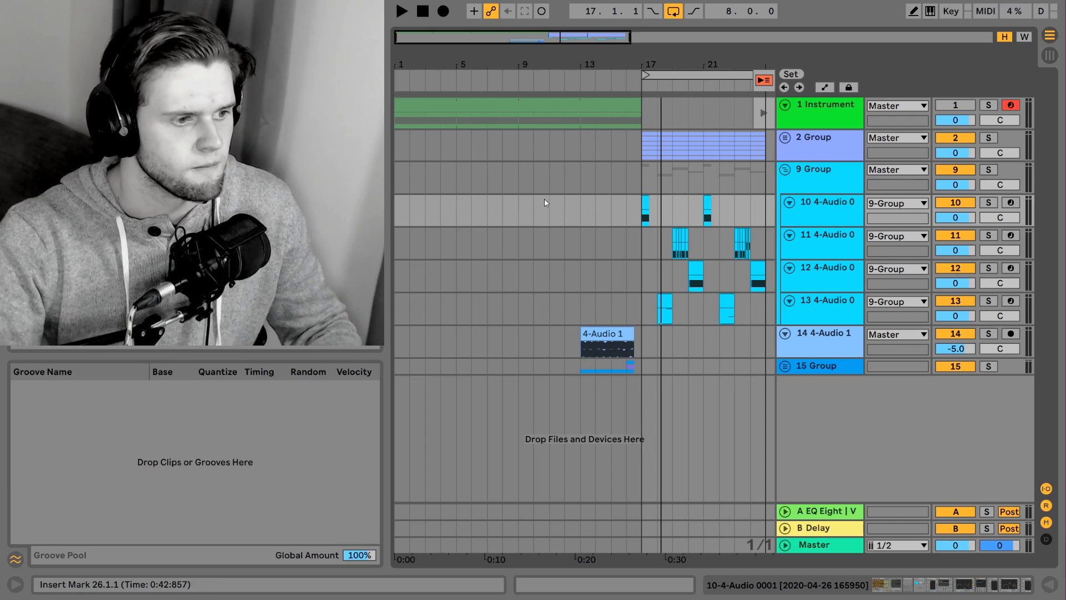
Show the devices of the 1 Instrument track and inspect the device settings of both IL Harmor chains
{"action": "left_click", "coordinate": [823, 114]}
{"action": "left_click", "coordinate": [921, 585]}
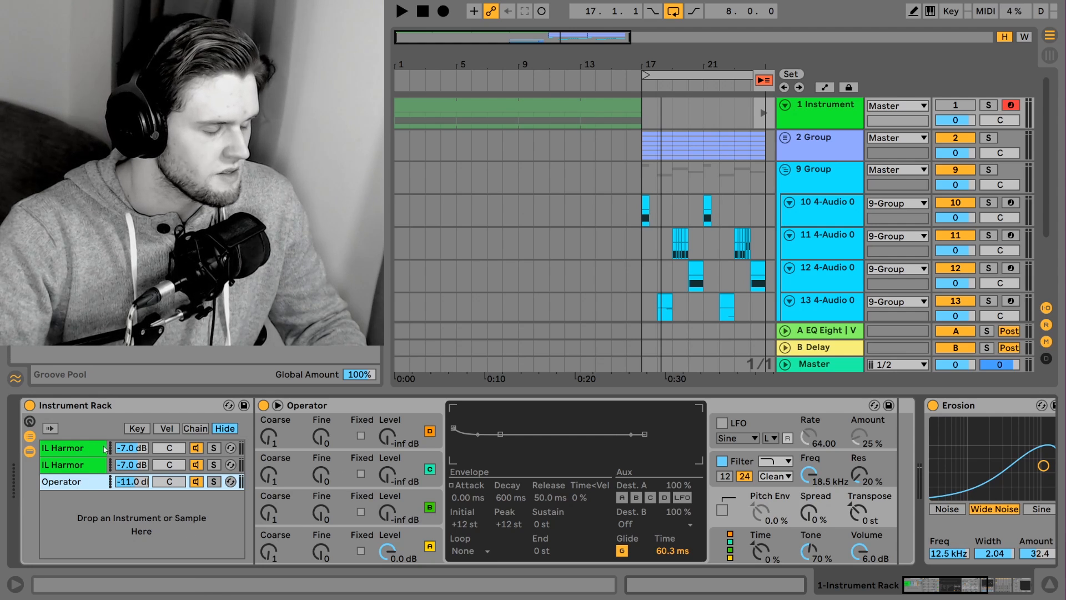
{"action": "left_click", "coordinate": [87, 466]}
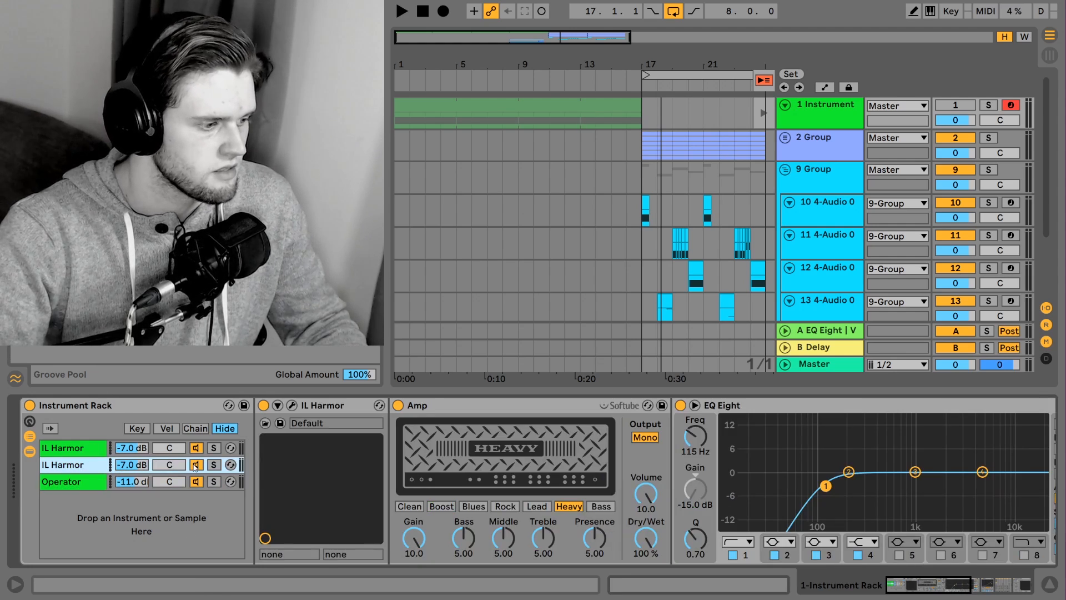
{"action": "mouse_move", "coordinate": [940, 586]}
{"action": "left_mouse_down"}
{"action": "mouse_move", "coordinate": [971, 586]}
{"action": "mouse_move", "coordinate": [938, 586]}
{"action": "left_mouse_up"}
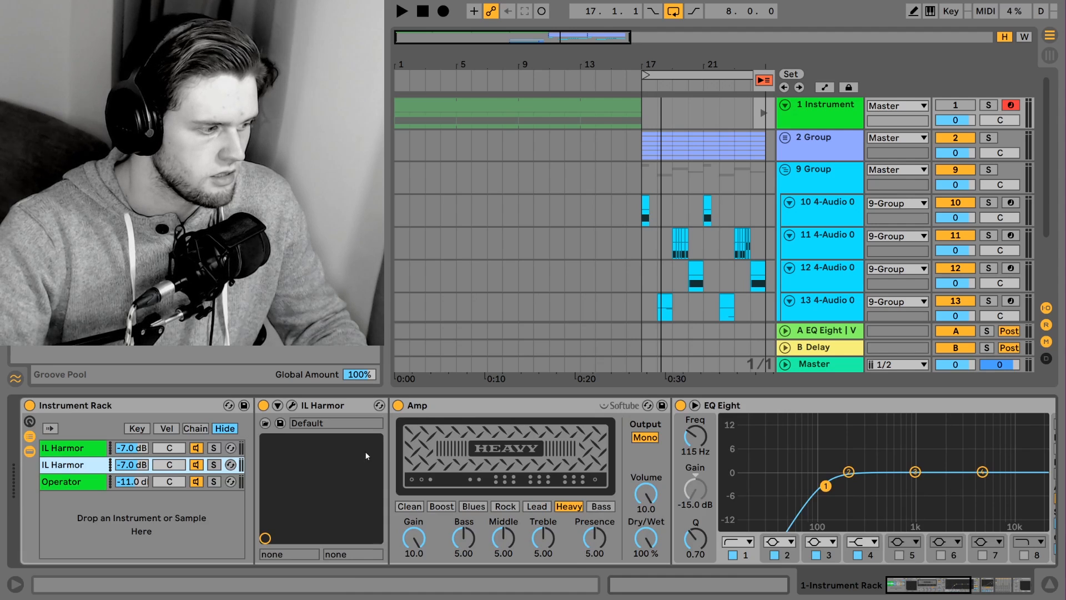
{"action": "left_click", "coordinate": [90, 451]}
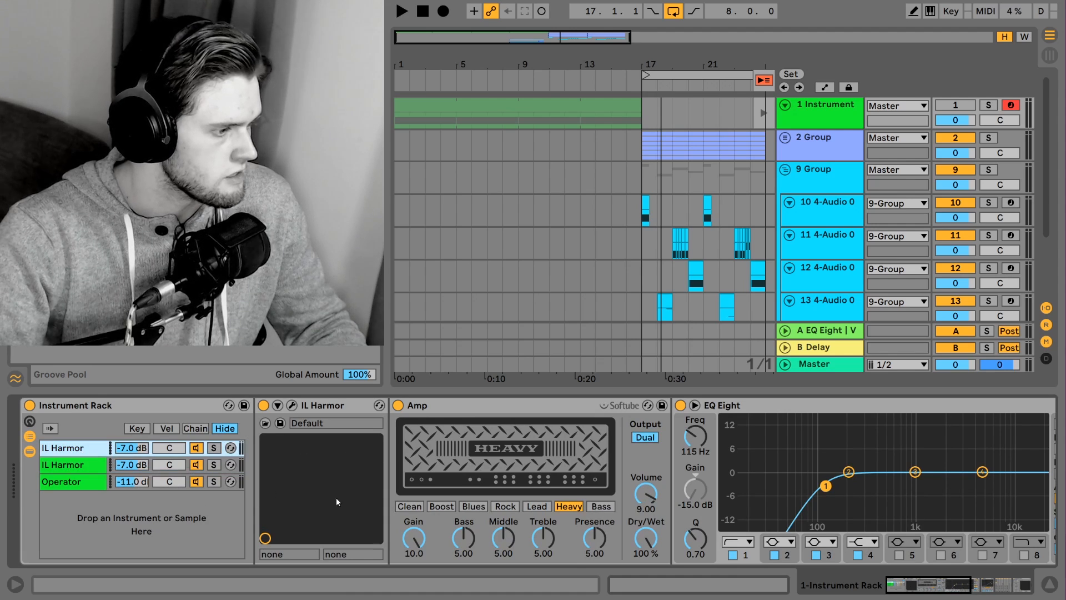
Open the second IL Harmor chain's plugin window and compare its settings with the first IL Harmor chain's
{"action": "left_click", "coordinate": [65, 468]}
{"action": "left_click", "coordinate": [291, 406]}
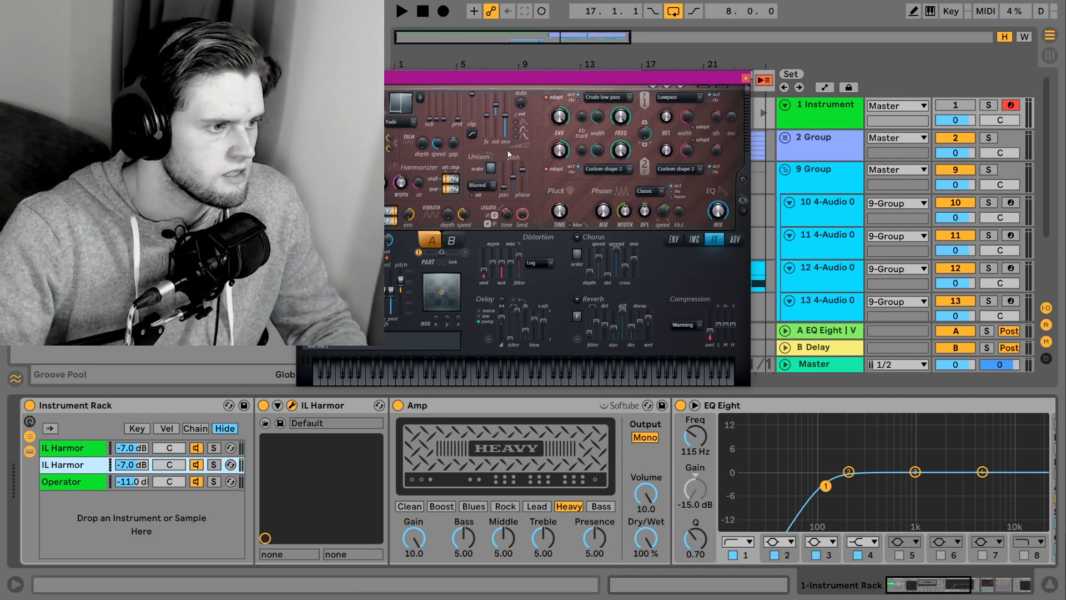
{"action": "left_click", "coordinate": [204, 451]}
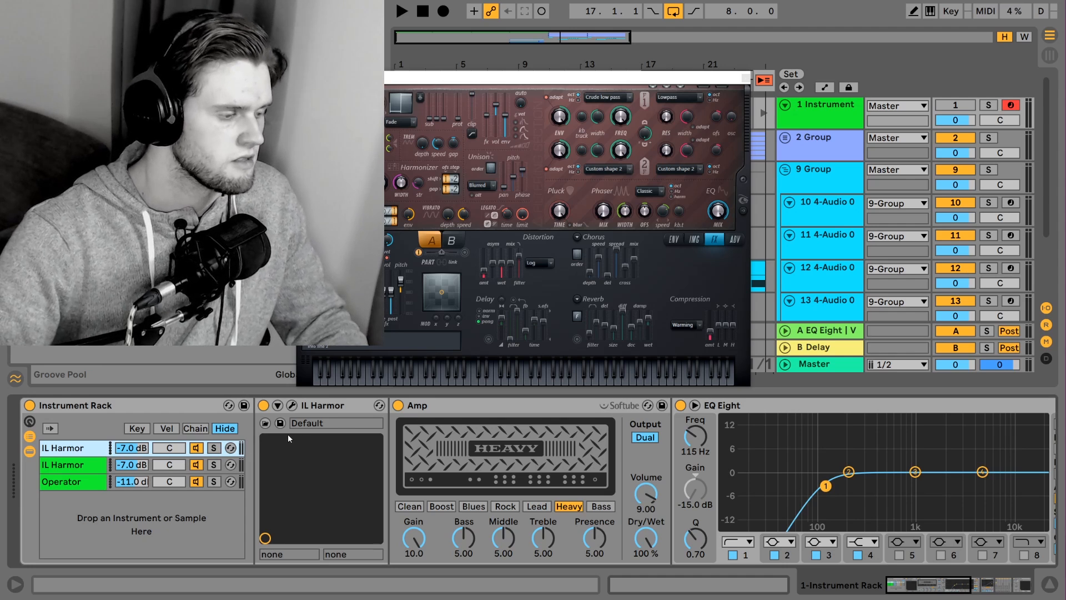
{"action": "key", "text": "Down"}
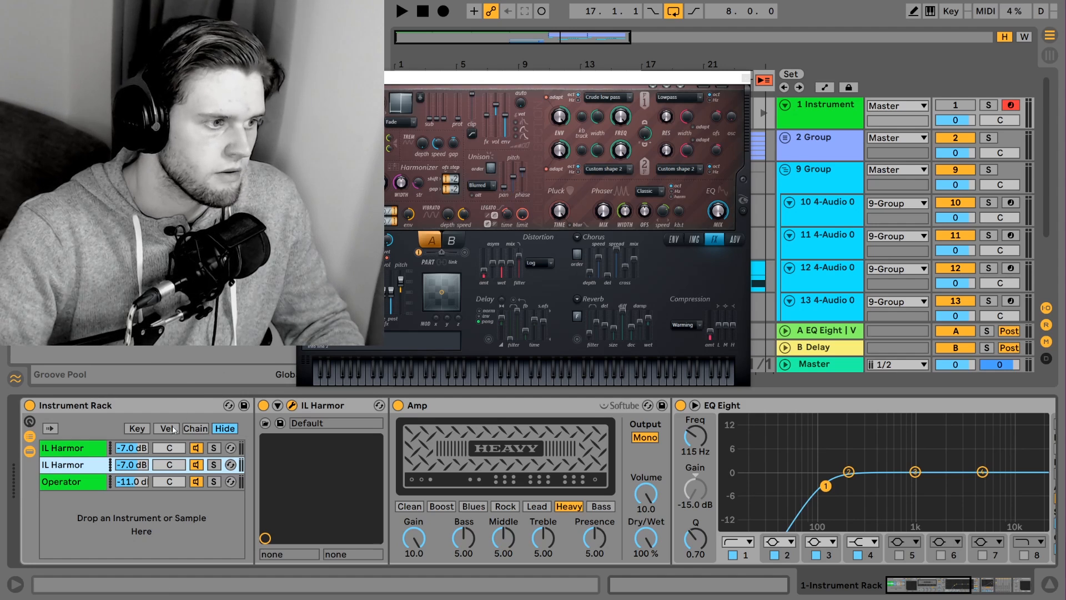
{"action": "key", "text": "Up"}
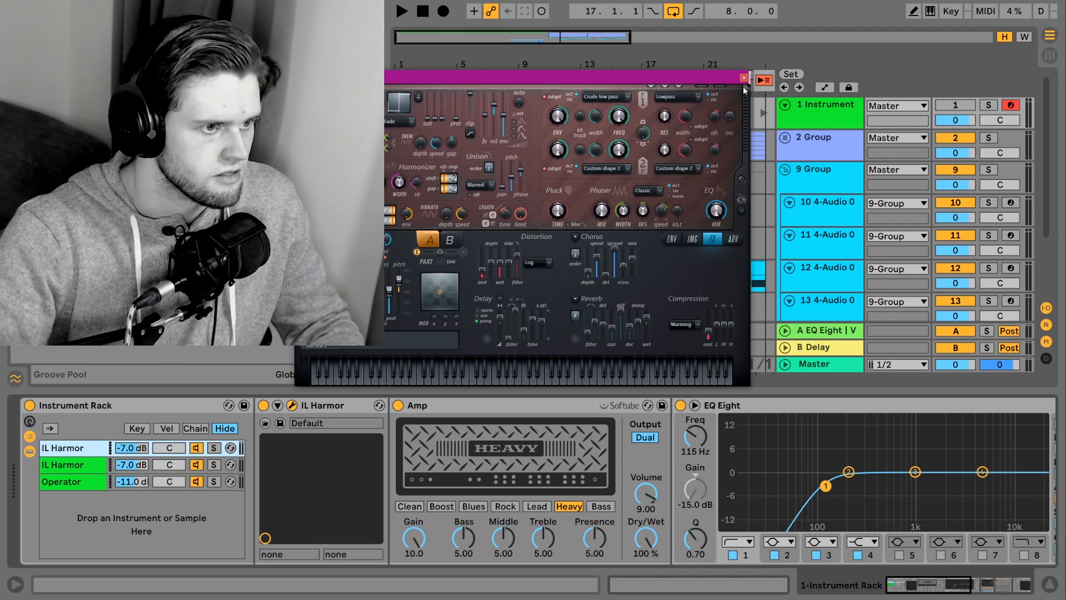
{"action": "left_click", "coordinate": [744, 81]}
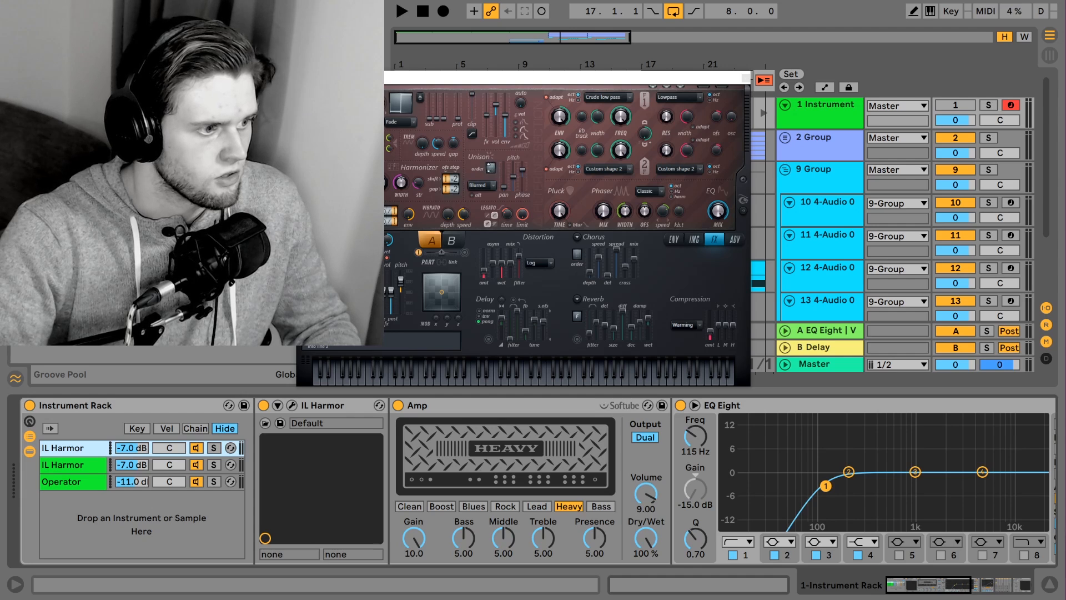
Solo the 1 Instrument track and audition the first and second IL Harmor chains separately, leaving both unsoloed
{"action": "left_click", "coordinate": [214, 448]}
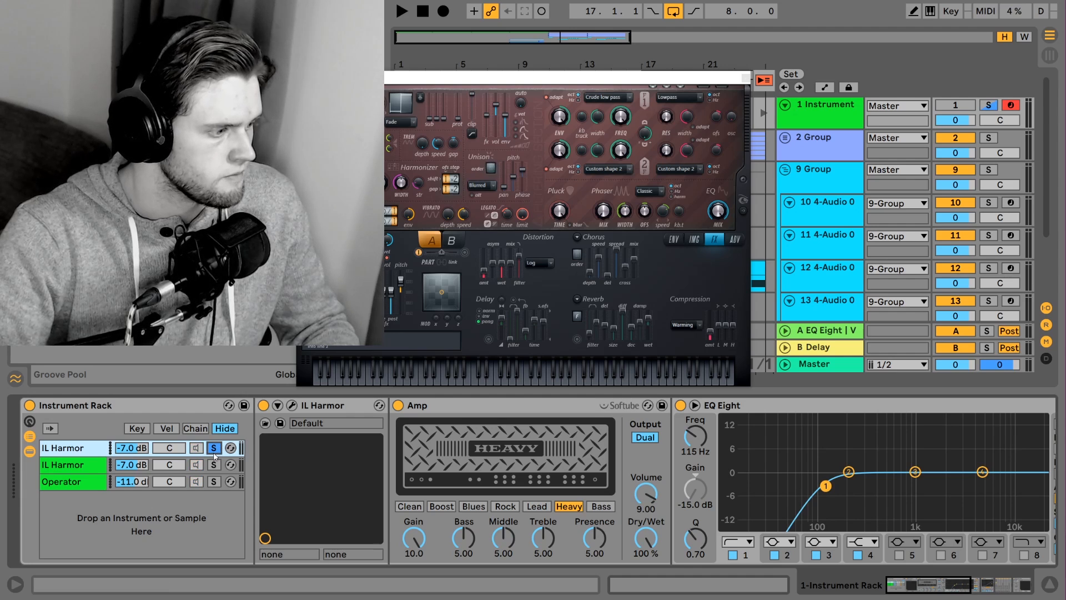
{"action": "key", "text": "space"}
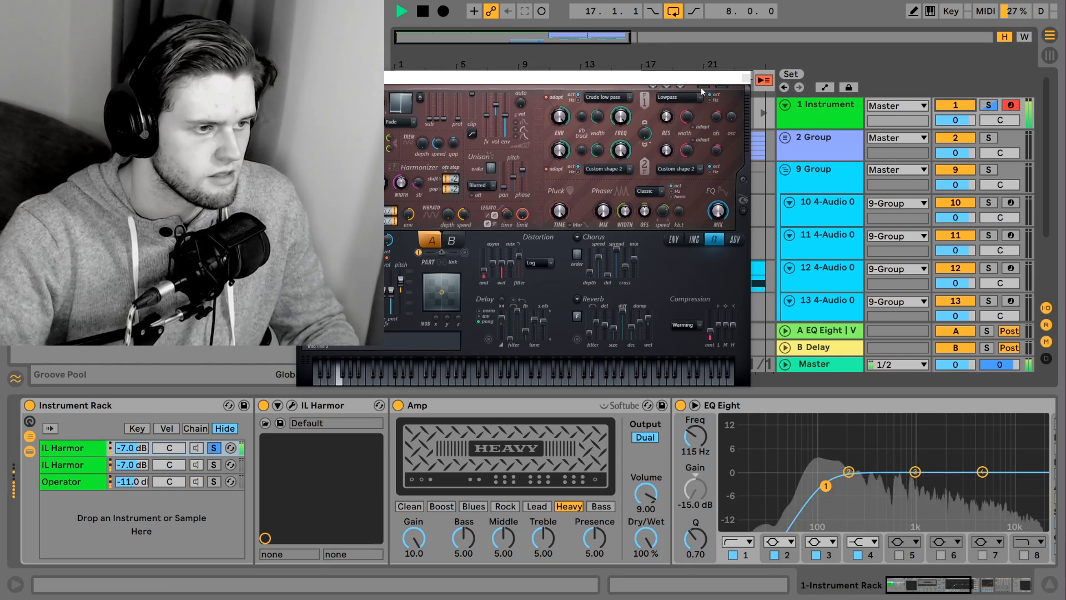
{"action": "key", "text": "space"}
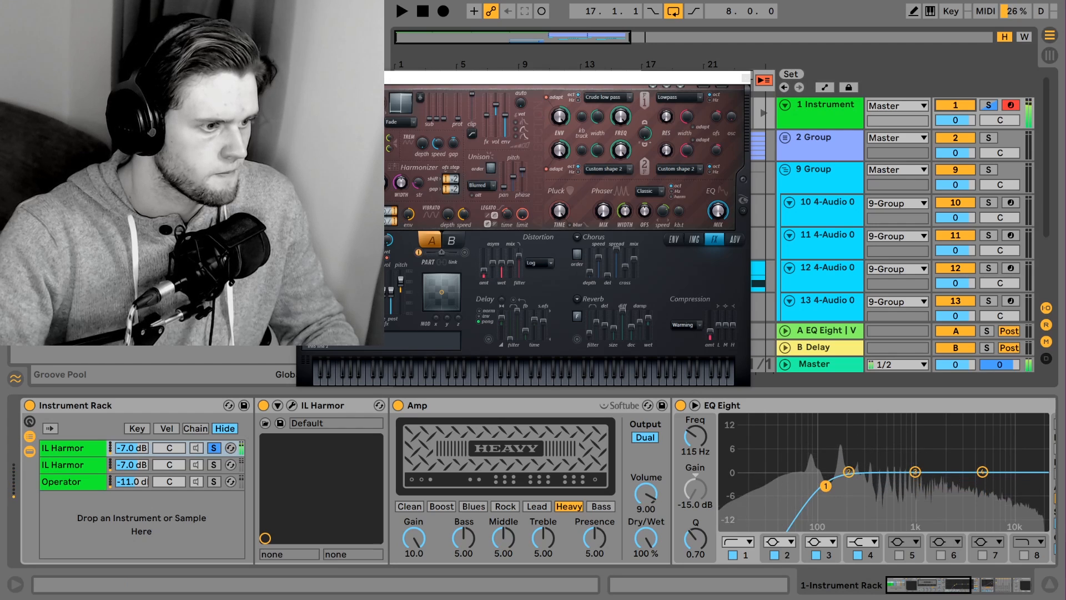
{"action": "left_click", "coordinate": [214, 465]}
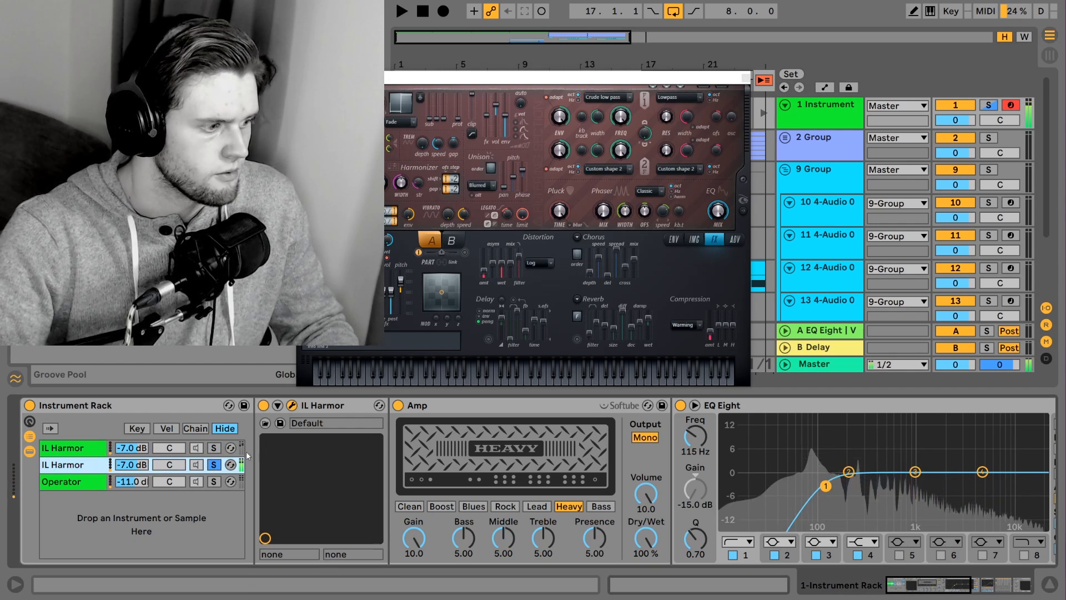
{"action": "left_click", "coordinate": [214, 465]}
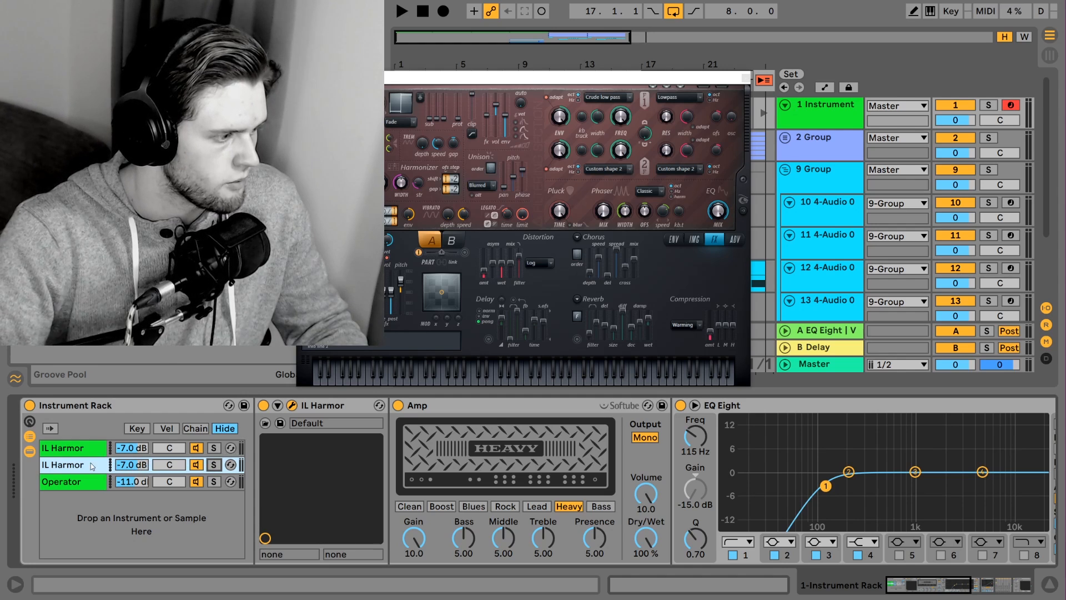
Solo the second IL Harmor chain and play it with its Amp, Erosion, the Audio Effect Rack and Schope_x64 switched off
{"action": "left_click", "coordinate": [213, 447]}
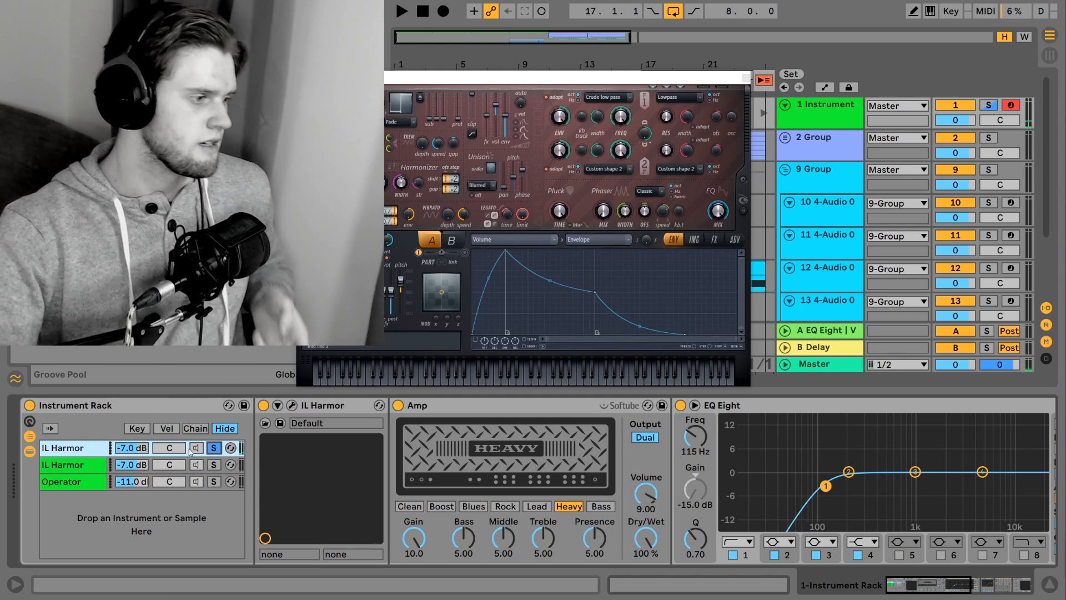
{"action": "left_click", "coordinate": [85, 469]}
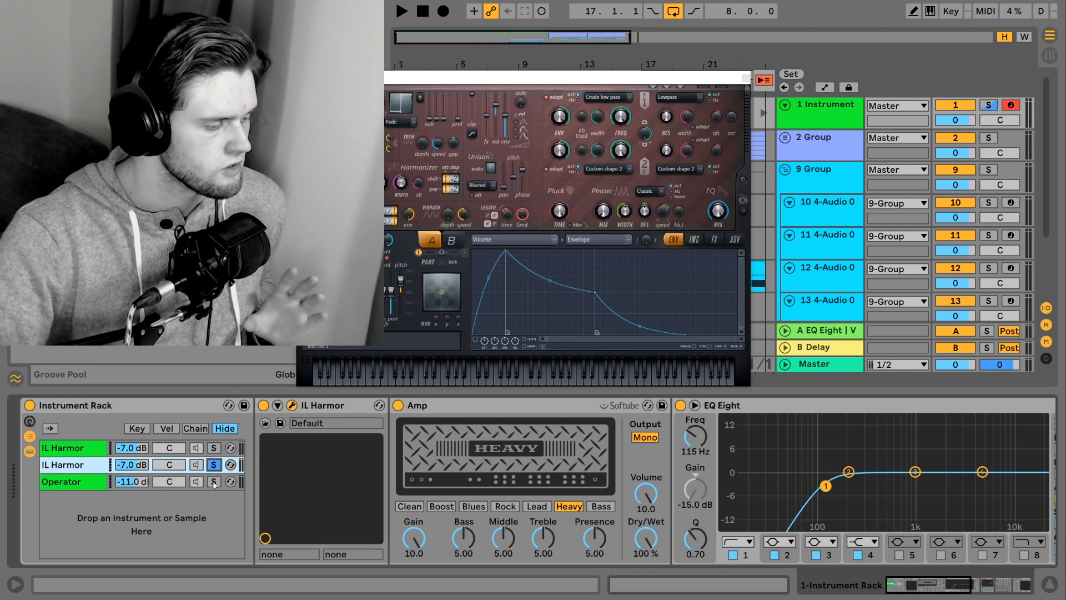
{"action": "left_click", "coordinate": [1020, 588]}
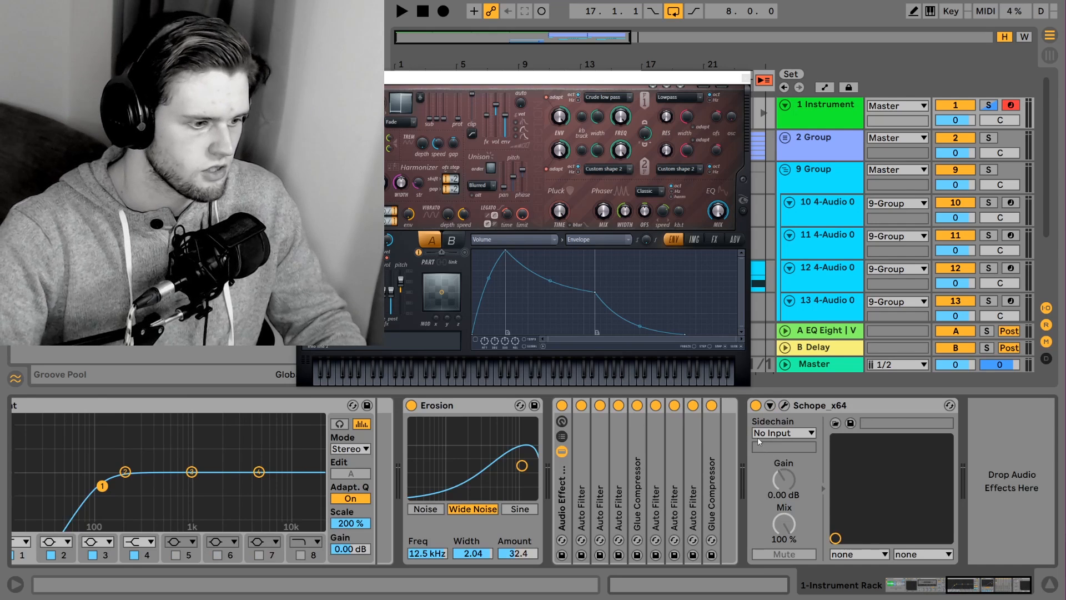
{"action": "left_click", "coordinate": [756, 406]}
{"action": "left_click", "coordinate": [562, 406]}
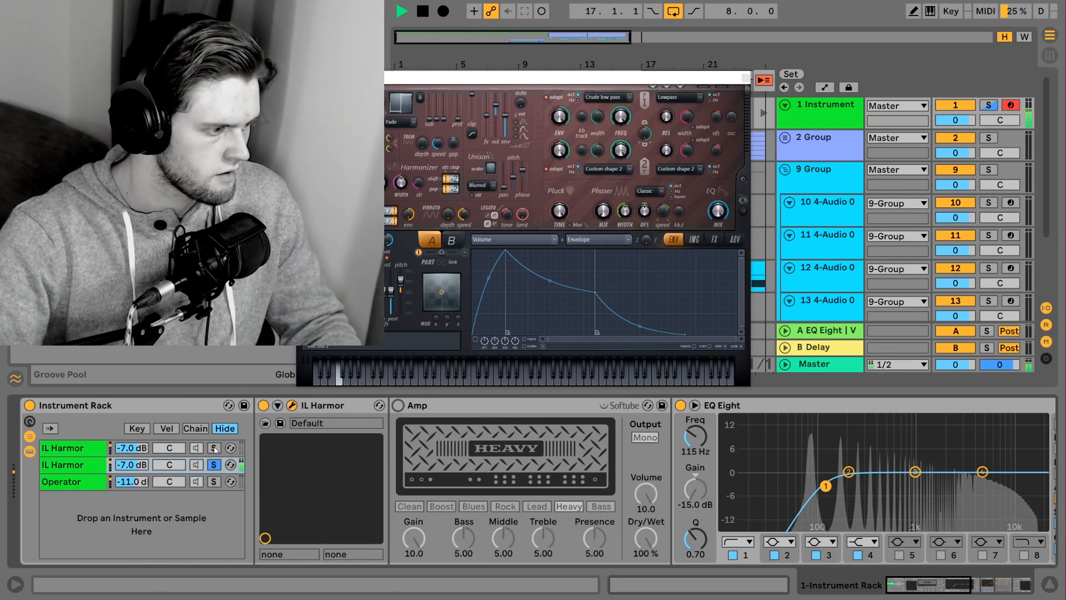
{"action": "key", "text": "space"}
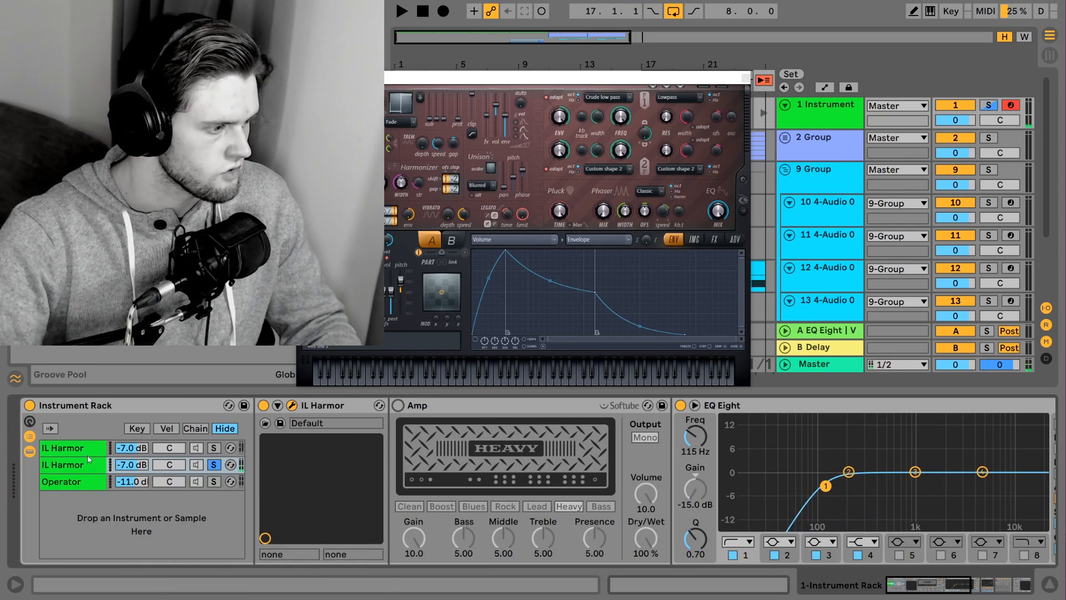
Solo the first IL Harmor chain and play it with its Amp bypassed, switching the Amp back on after listening
{"action": "left_click", "coordinate": [215, 449]}
{"action": "left_click", "coordinate": [431, 406]}
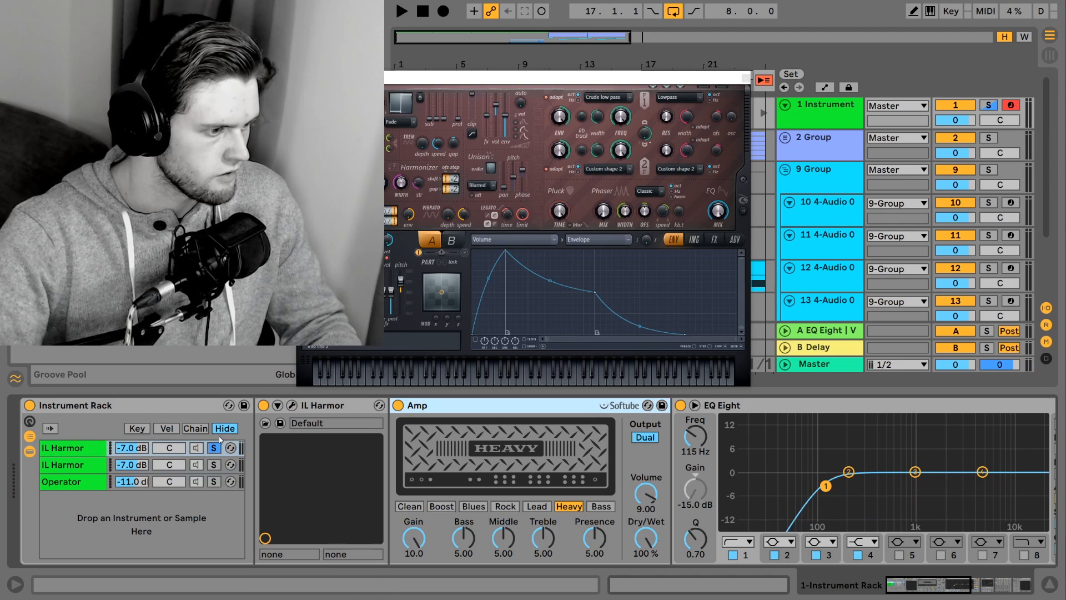
{"action": "left_click", "coordinate": [397, 405]}
{"action": "key", "text": "space"}
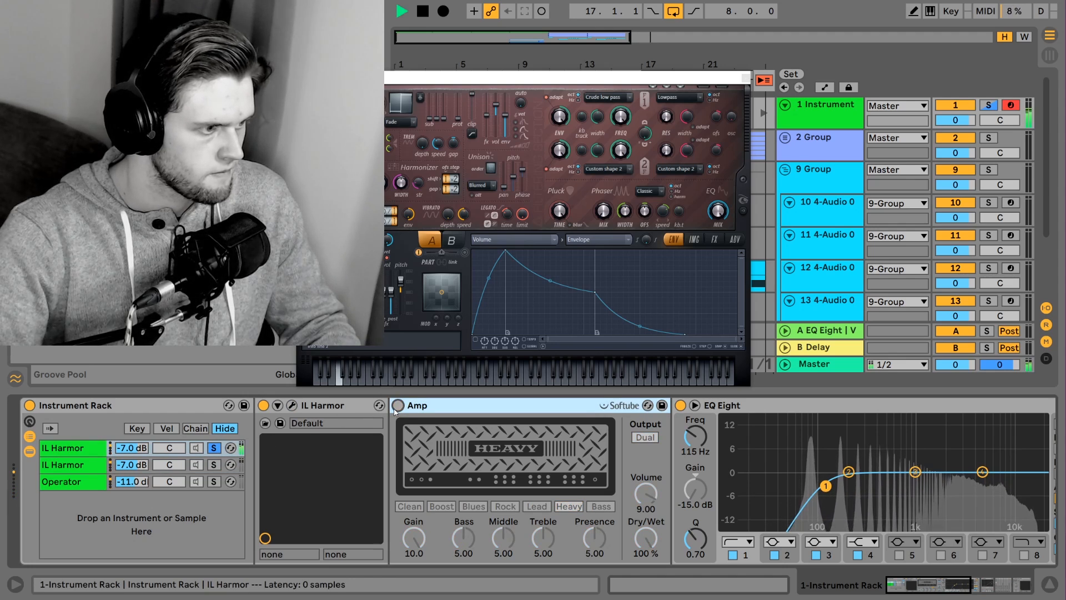
{"action": "key", "text": "space"}
{"action": "left_click", "coordinate": [398, 405]}
Switch the second IL Harmor chain's Amp back on and play both IL Harmor chains together without solo
{"action": "left_click", "coordinate": [107, 465]}
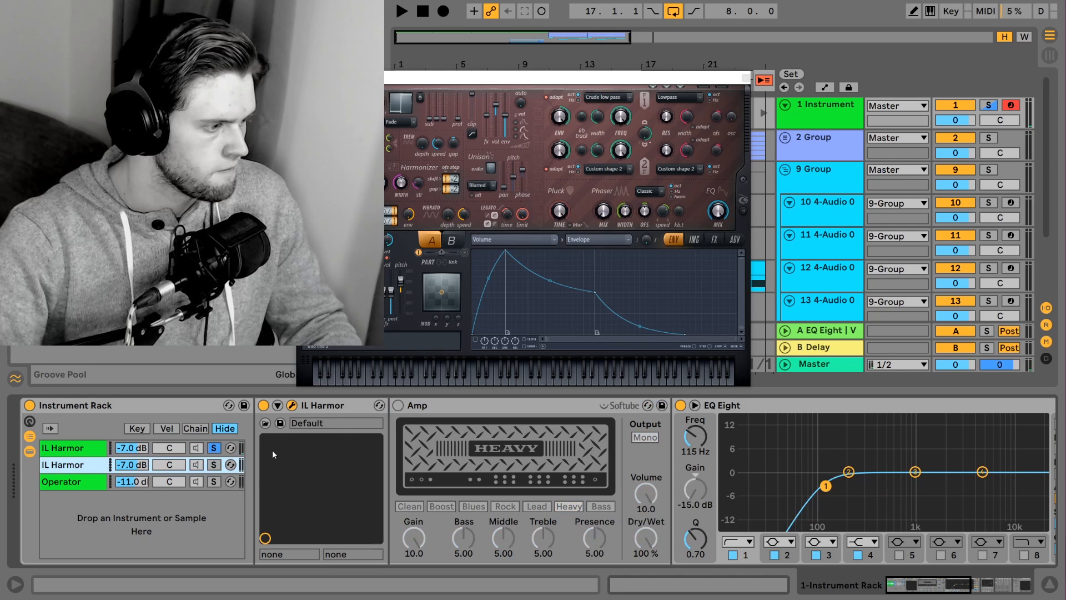
{"action": "left_click", "coordinate": [213, 465]}
{"action": "left_click", "coordinate": [398, 406]}
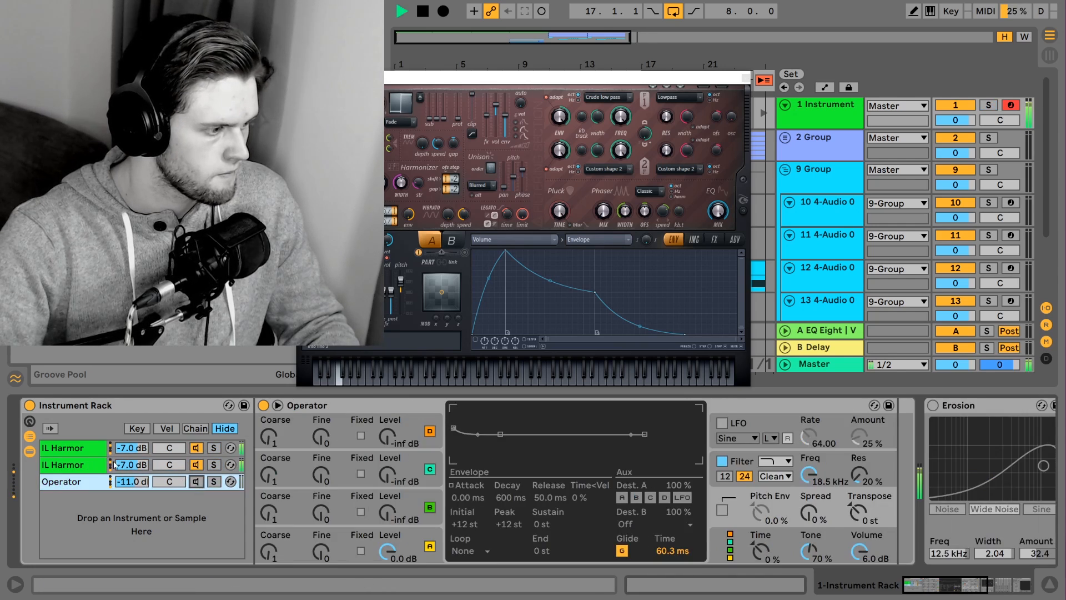
{"action": "left_click", "coordinate": [66, 464]}
{"action": "left_click", "coordinate": [72, 449]}
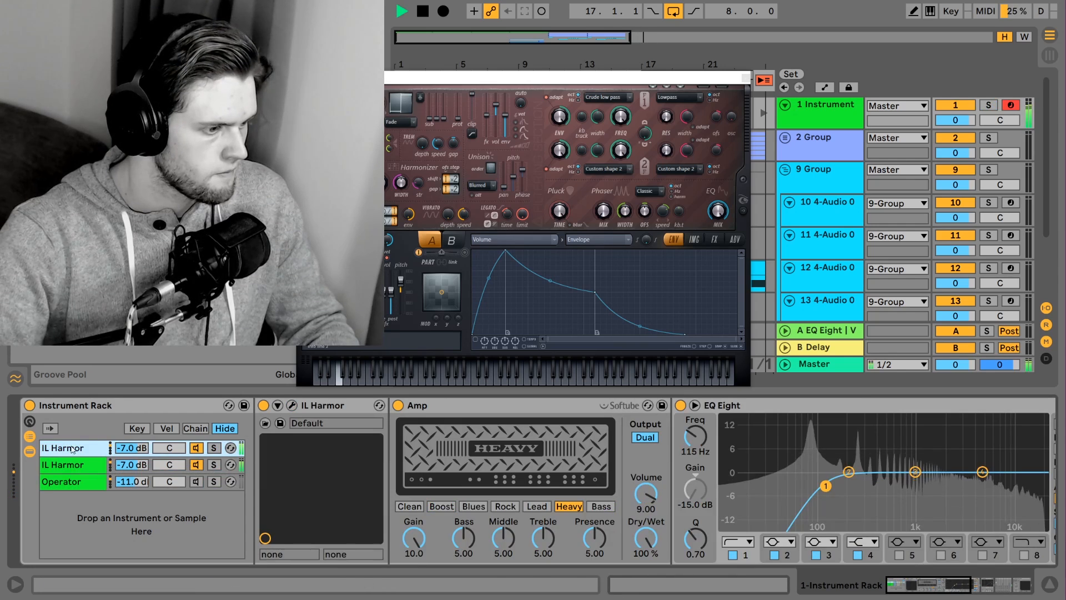
{"action": "key", "text": "space"}
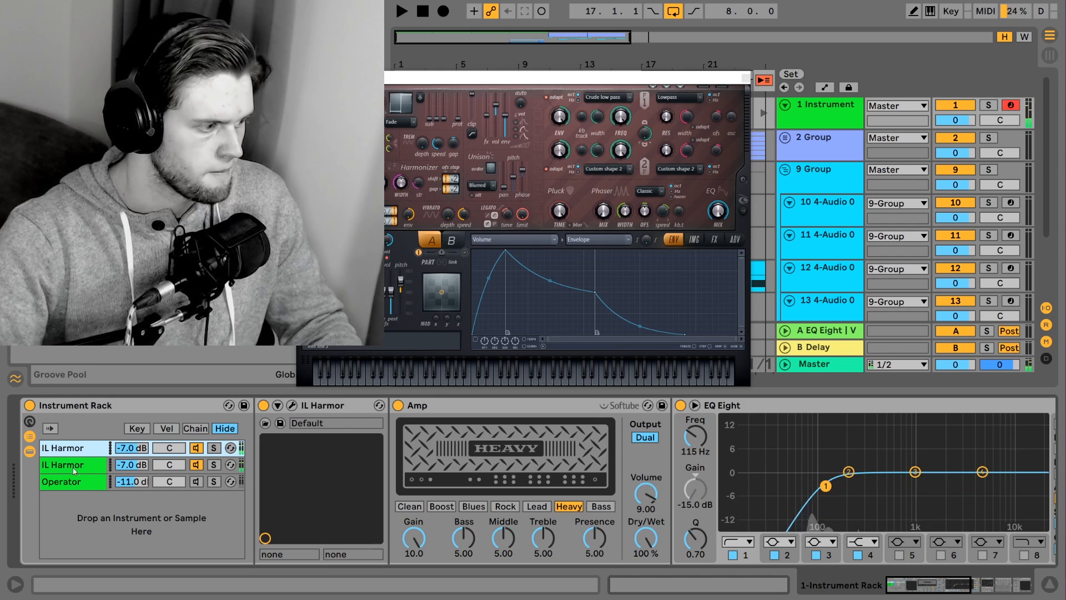
Compare the sound with the Operator chain muted and unmuted, leaving the chain active
{"action": "left_click", "coordinate": [80, 482]}
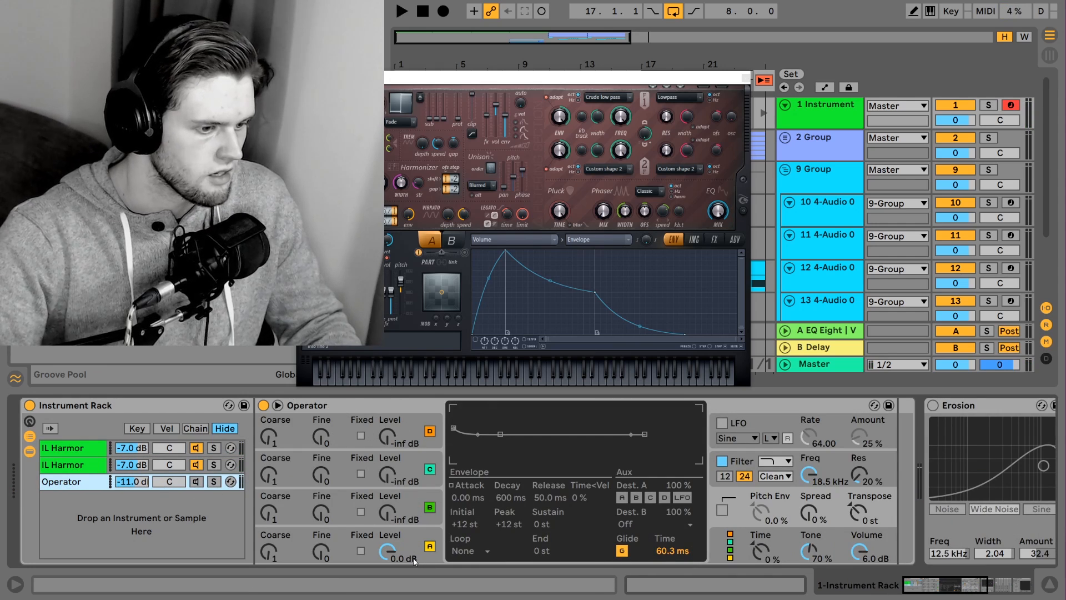
{"action": "left_click", "coordinate": [198, 482]}
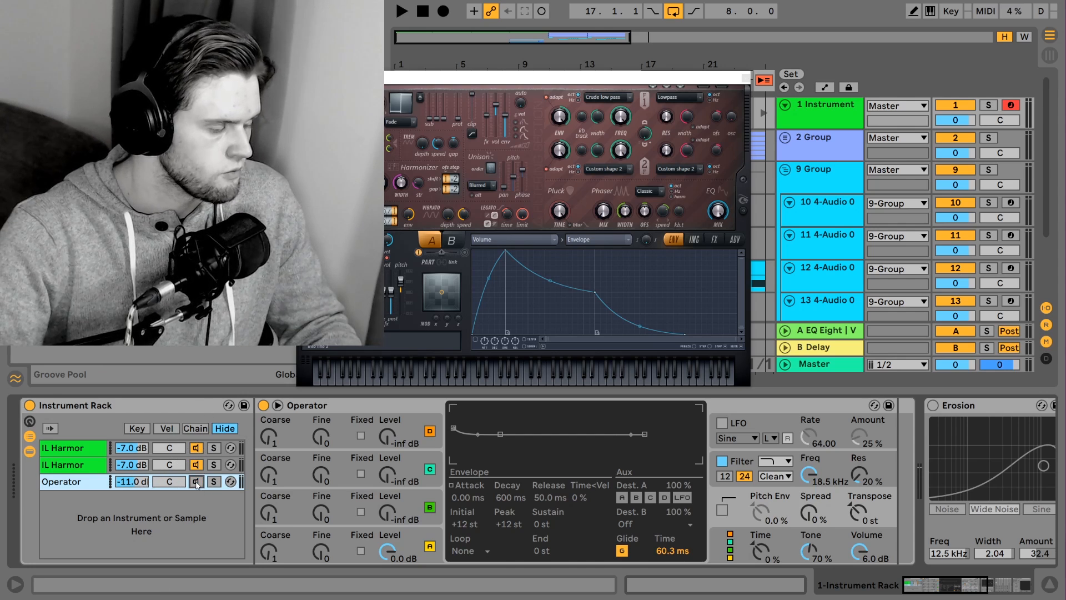
{"action": "key", "text": "space"}
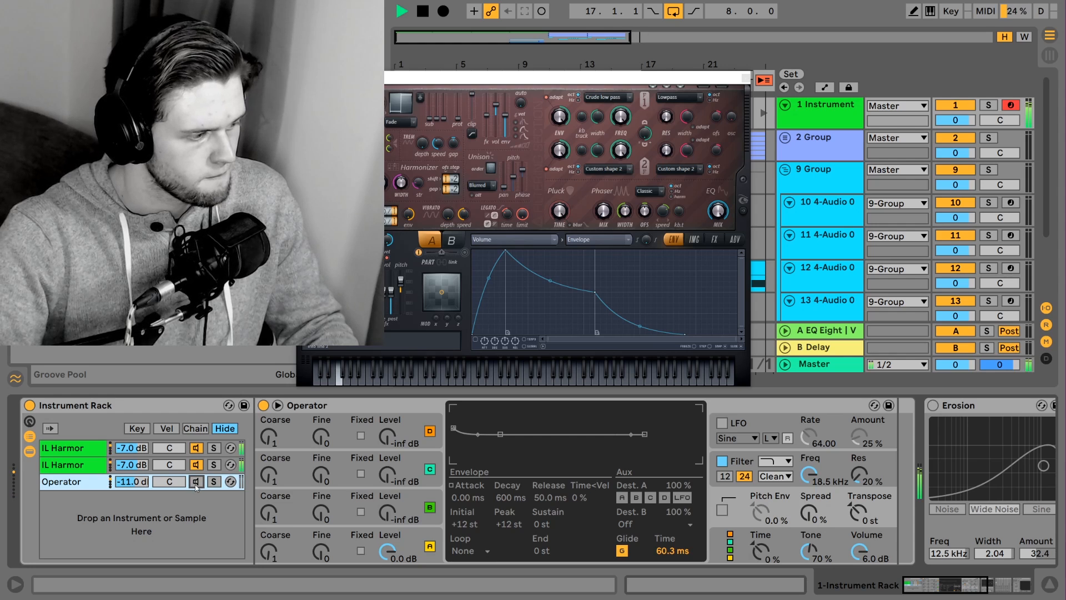
{"action": "key", "text": "space"}
{"action": "left_click", "coordinate": [196, 483]}
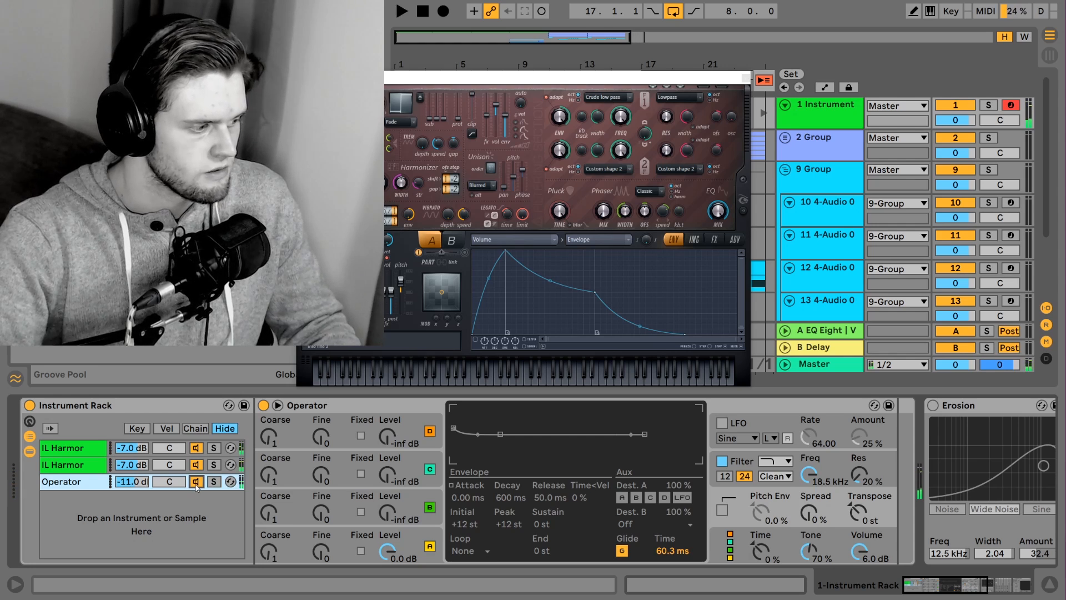
{"action": "key", "text": "space"}
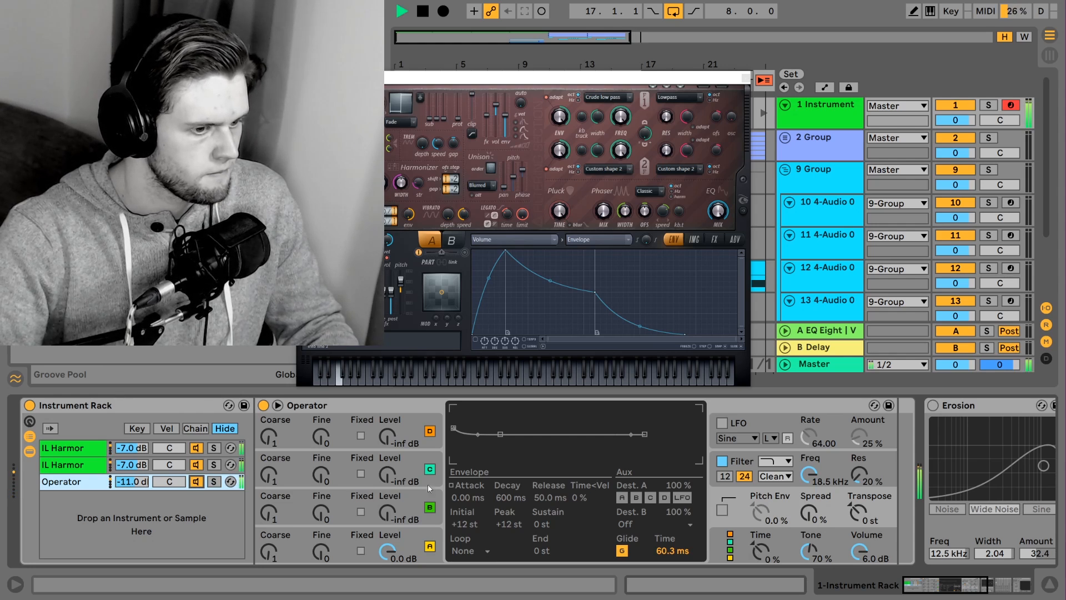
Stop playback and switch the Audio Effect Rack, Schope_x64 and Erosion devices back on
{"action": "left_click_drag", "start_coordinate": [951, 591], "coordinate": [1012, 589]}
{"action": "key", "text": "space"}
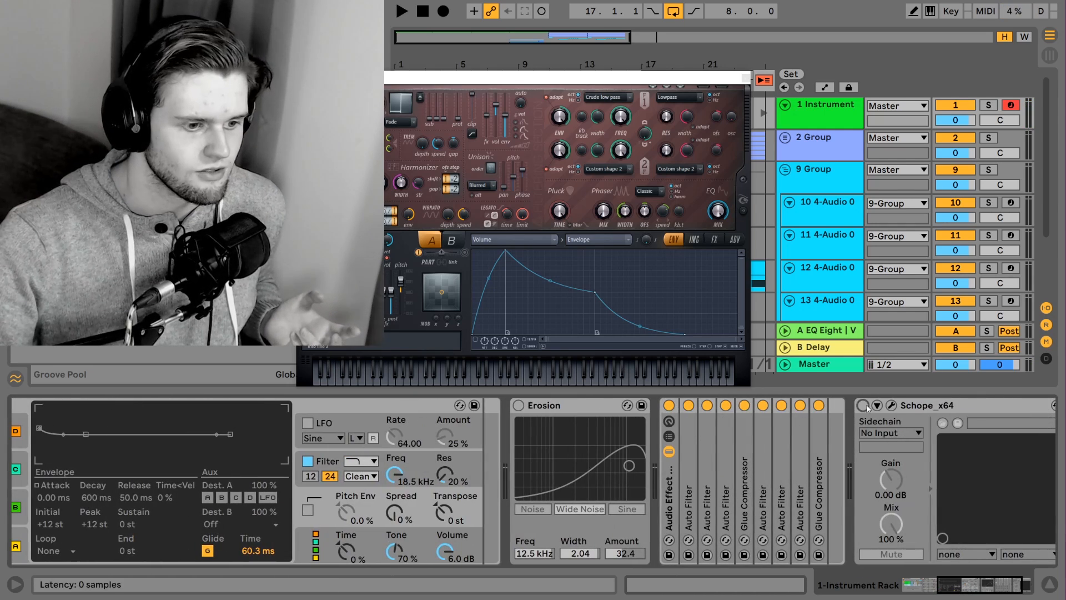
{"action": "left_click", "coordinate": [519, 405]}
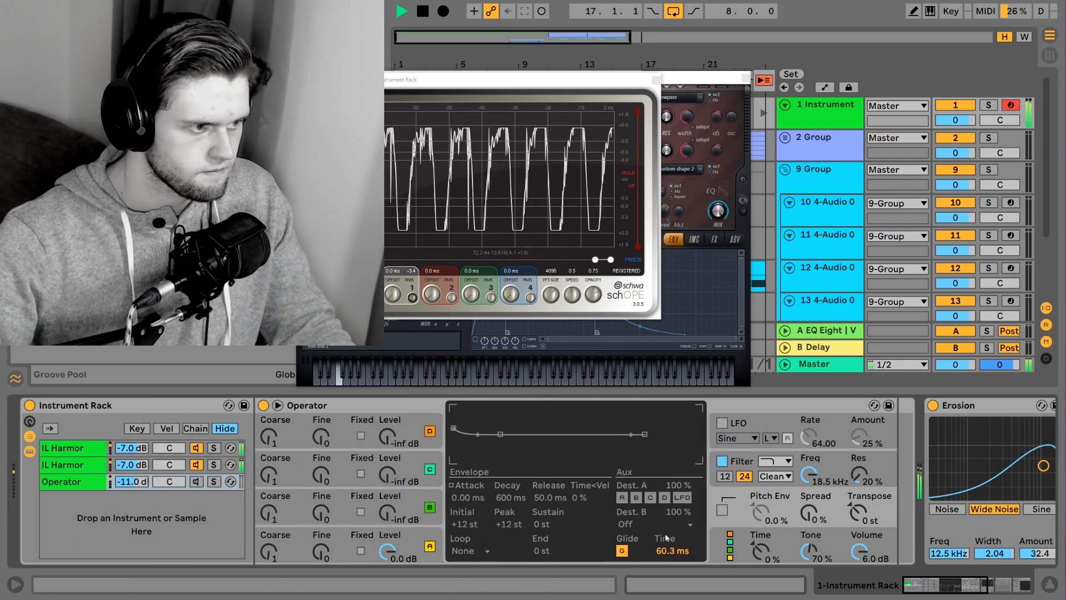
Stop playback, switch the Operator chain back on and play the full Instrument Rack, stopping after listening
{"action": "key", "text": "space"}
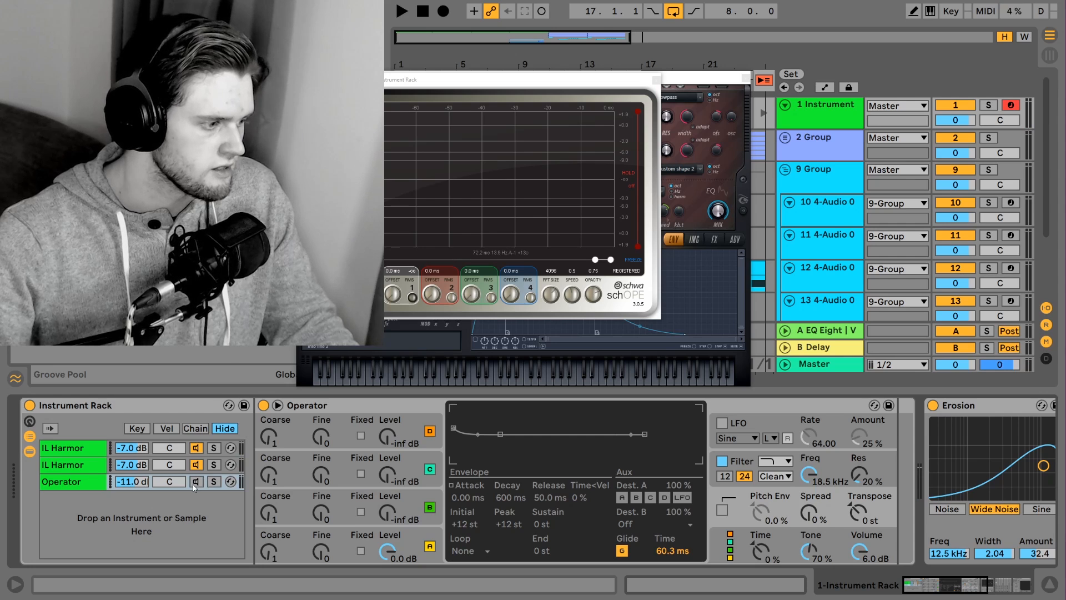
{"action": "left_click", "coordinate": [194, 482]}
{"action": "key", "text": "space"}
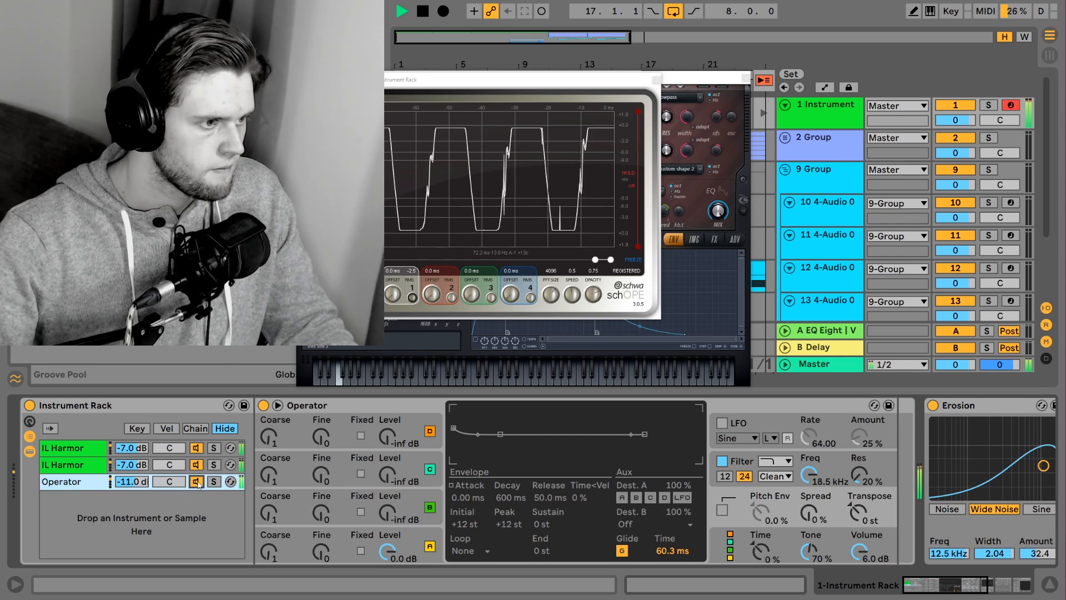
{"action": "key", "text": "space"}
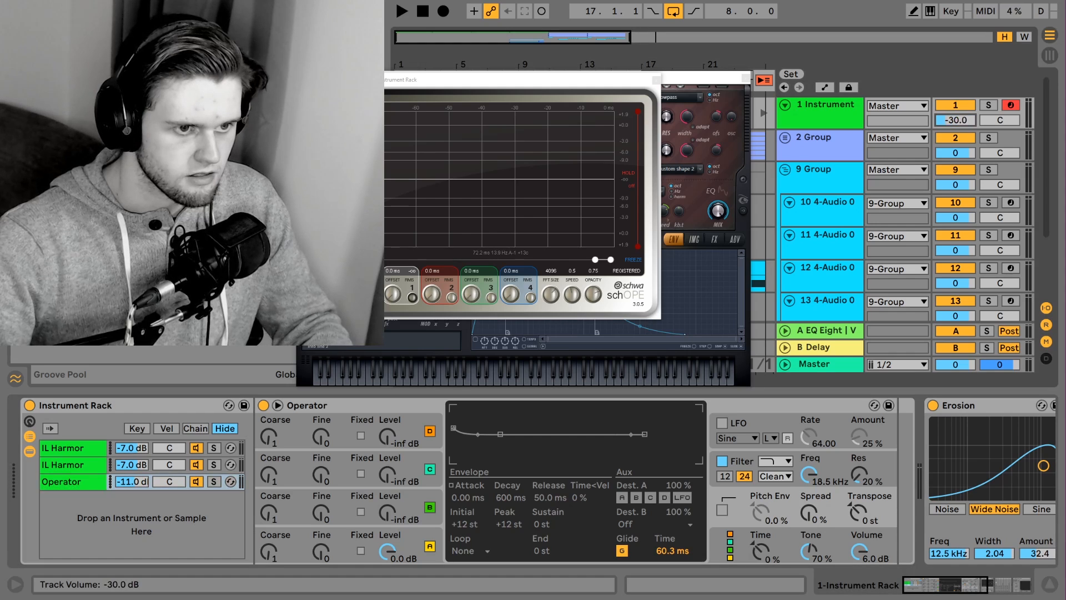
Return the Instrument track's volume to 0 dB and play the sound
{"action": "left_click_drag", "start_coordinate": [955, 120], "coordinate": [955, 138]}
{"action": "key", "text": "space"}
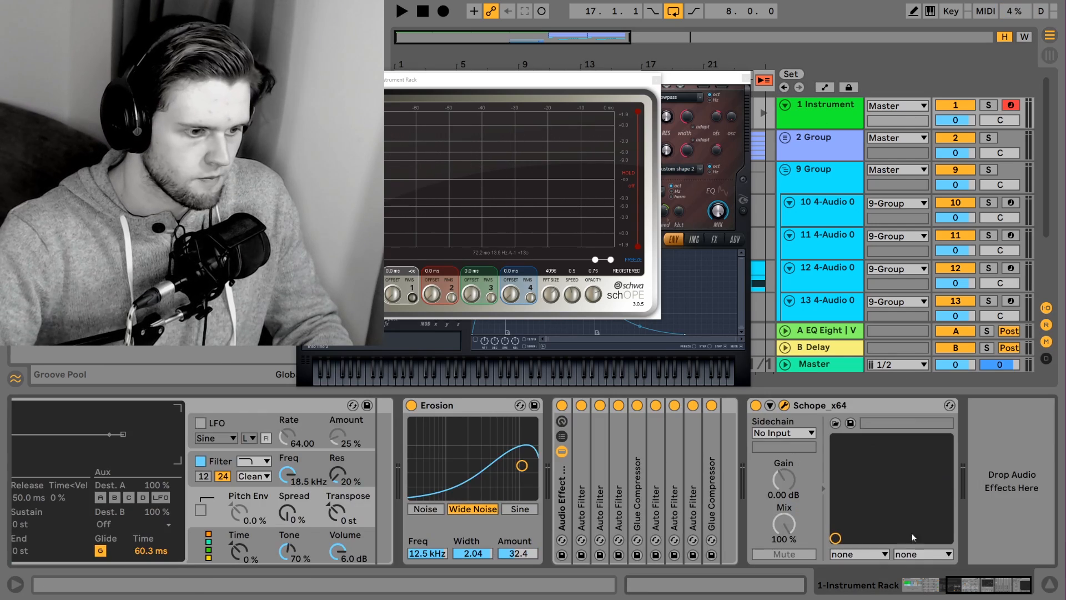
With the Audio Effect Rack switched off, compare playback with Erosion bypassed and active, leaving Erosion on
{"action": "left_click_drag", "start_coordinate": [945, 584], "coordinate": [716, 583]}
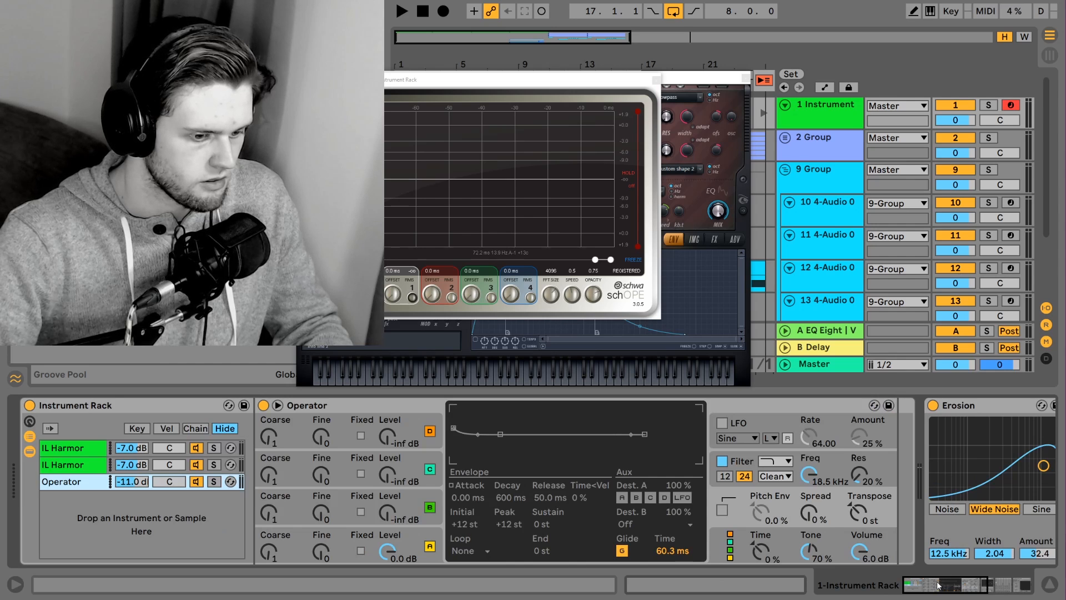
{"action": "left_click_drag", "start_coordinate": [955, 590], "coordinate": [1002, 587]}
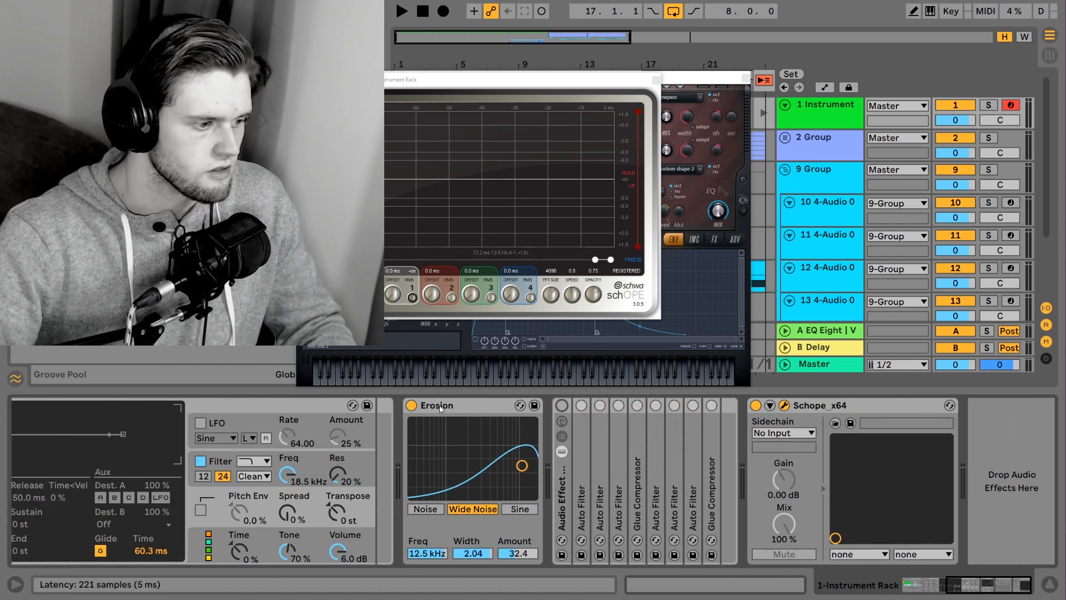
{"action": "left_click", "coordinate": [411, 405]}
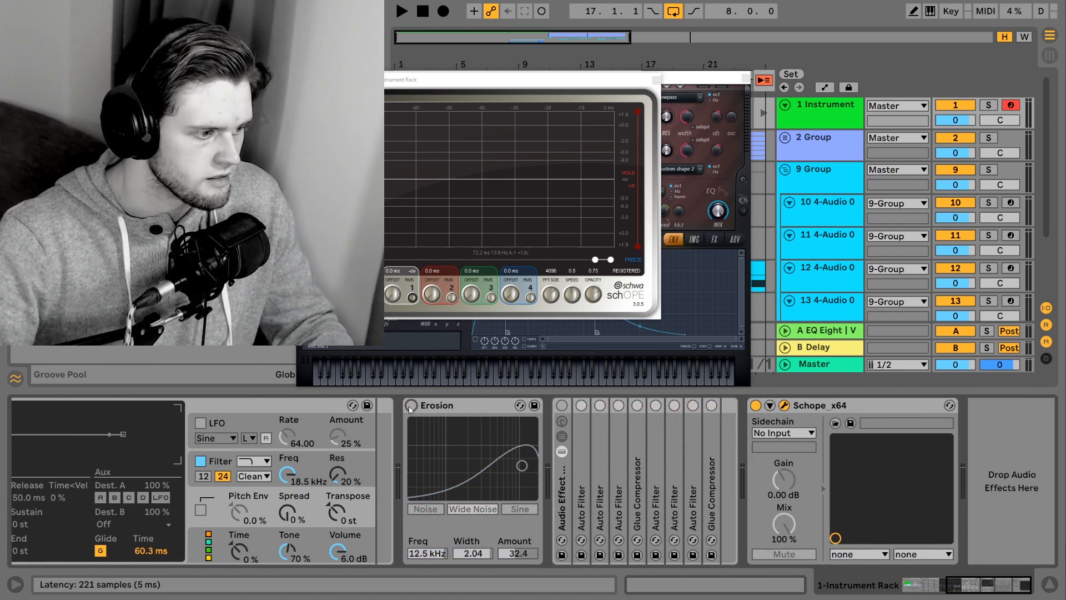
{"action": "key", "text": "space"}
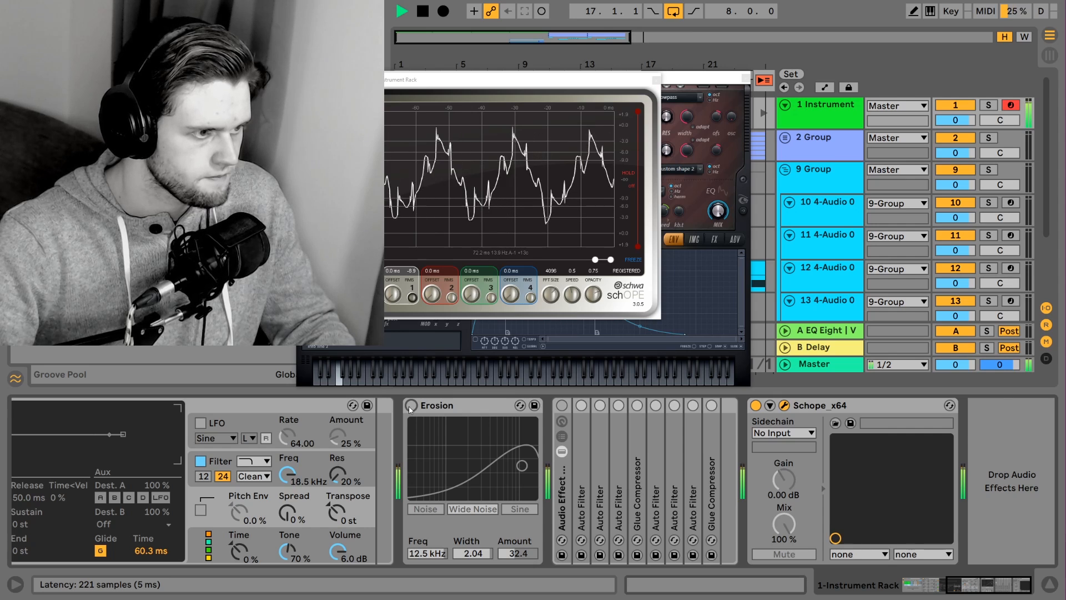
{"action": "left_click", "coordinate": [411, 406]}
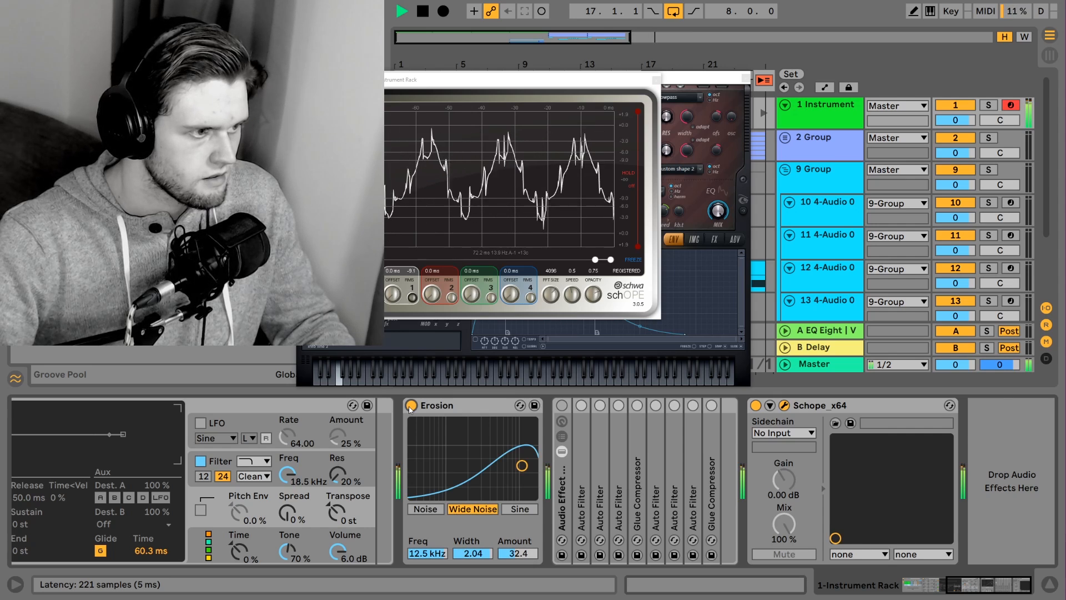
{"action": "key", "text": "space"}
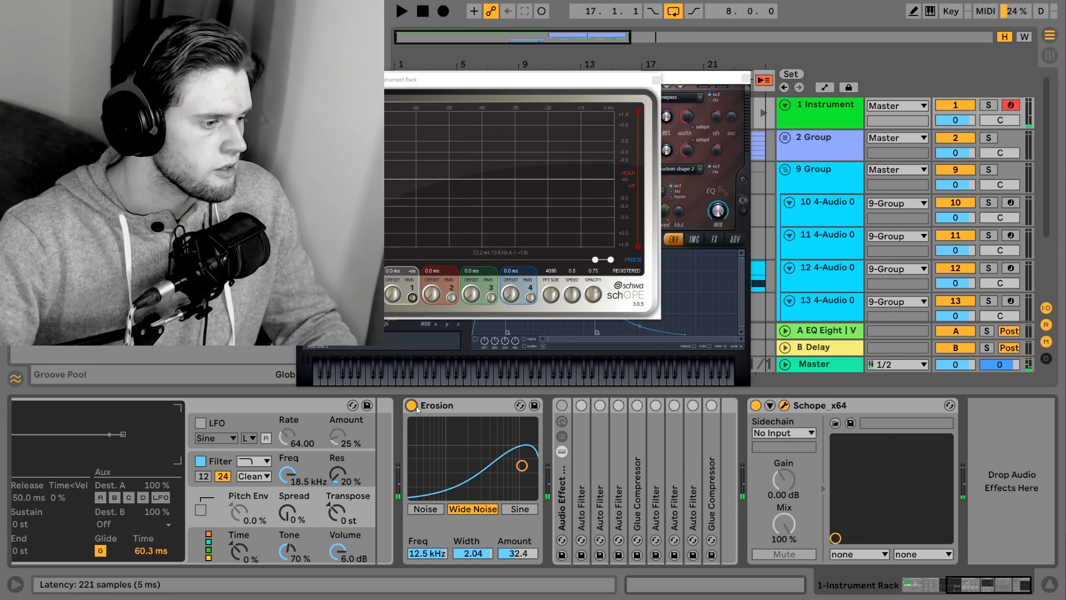
{"action": "left_click", "coordinate": [411, 406]}
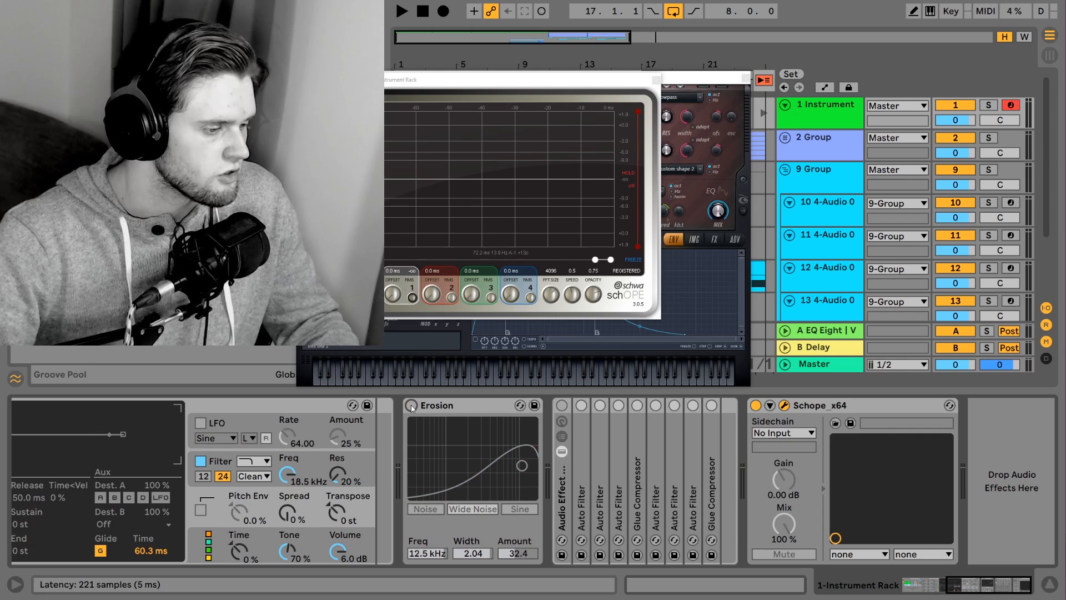
{"action": "key", "text": "space"}
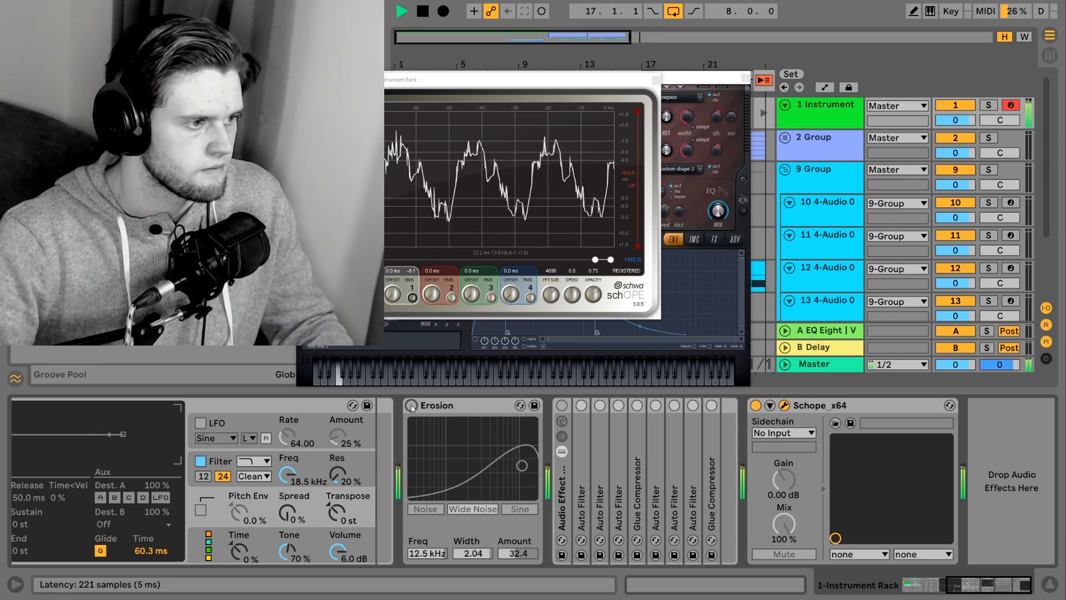
{"action": "left_click", "coordinate": [411, 406]}
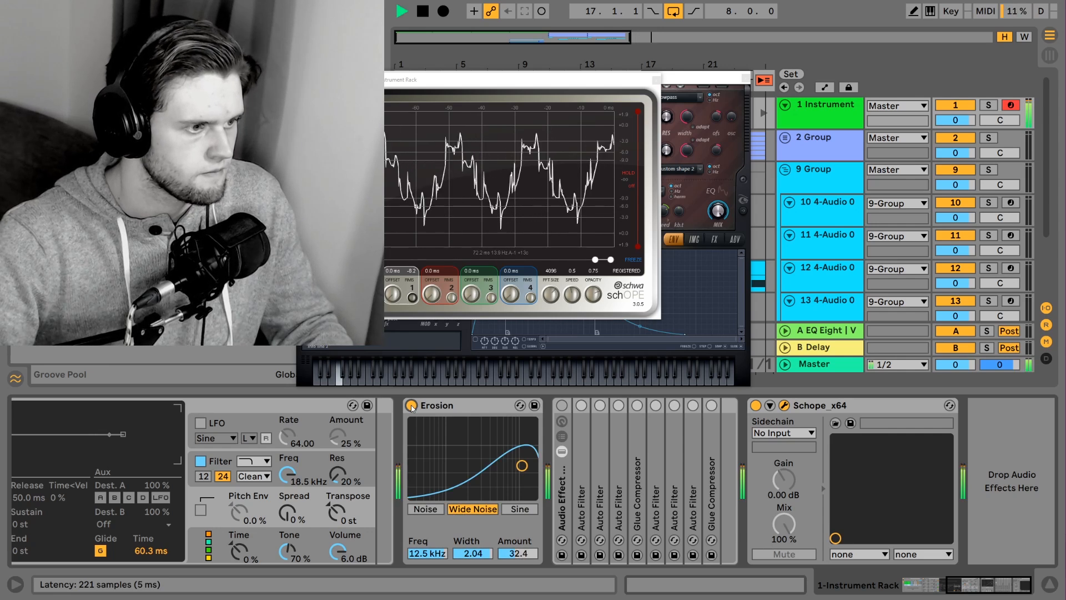
{"action": "key", "text": "space"}
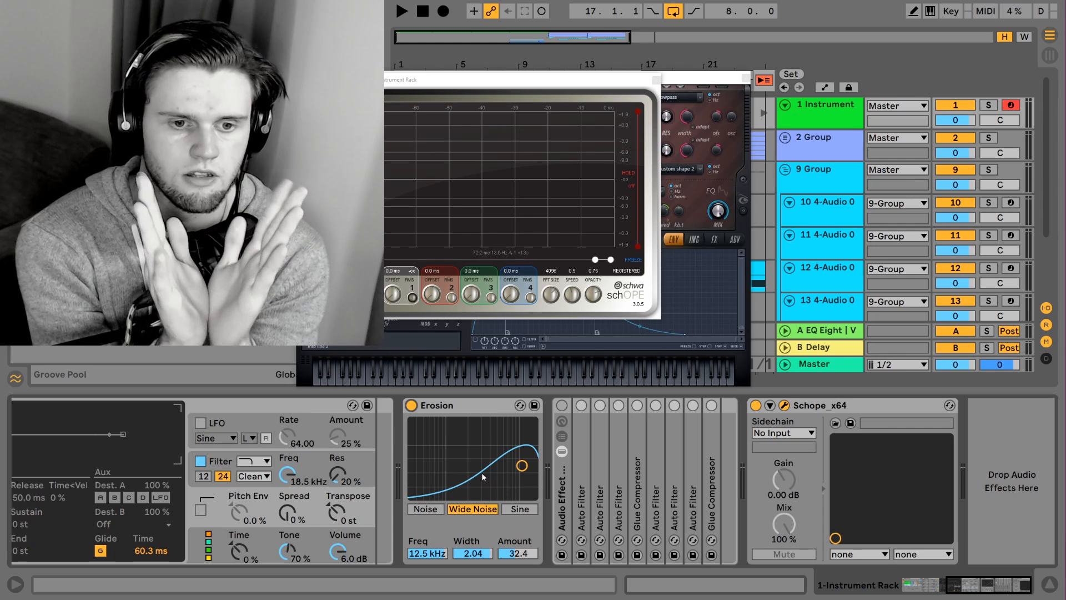
Switch the Audio Effect Rack back on and unfold its first Auto Filter to show its notch settings
{"action": "double_click", "coordinate": [581, 436]}
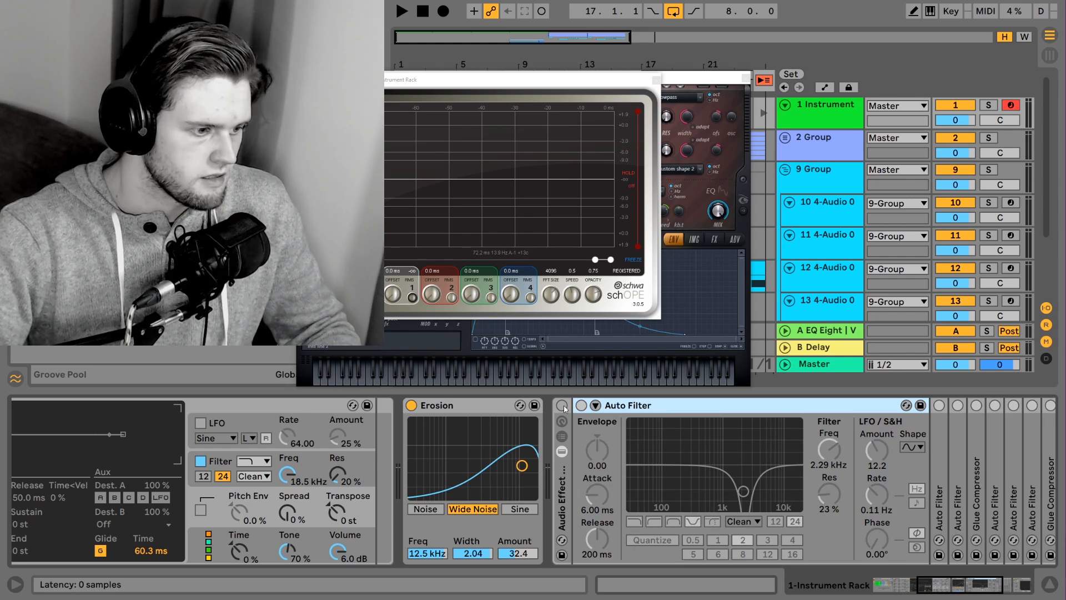
{"action": "left_click", "coordinate": [564, 408]}
{"action": "left_click_drag", "start_coordinate": [943, 586], "coordinate": [955, 585]}
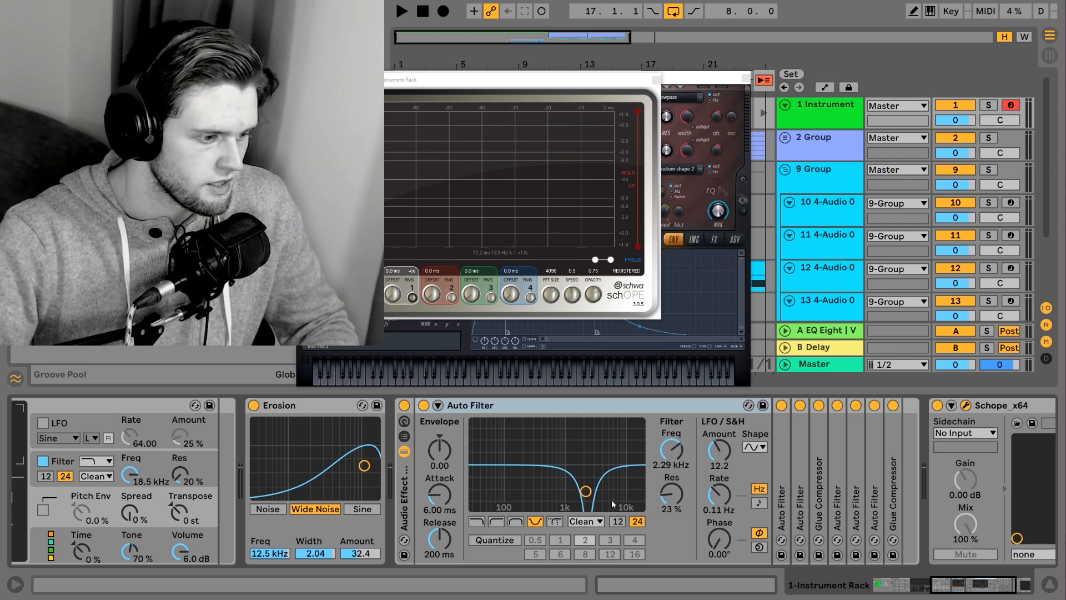
Unfold the rack's other Auto Filters to examine their frequency, resonance and LFO settings, folding each one after viewing
{"action": "double_click", "coordinate": [788, 453]}
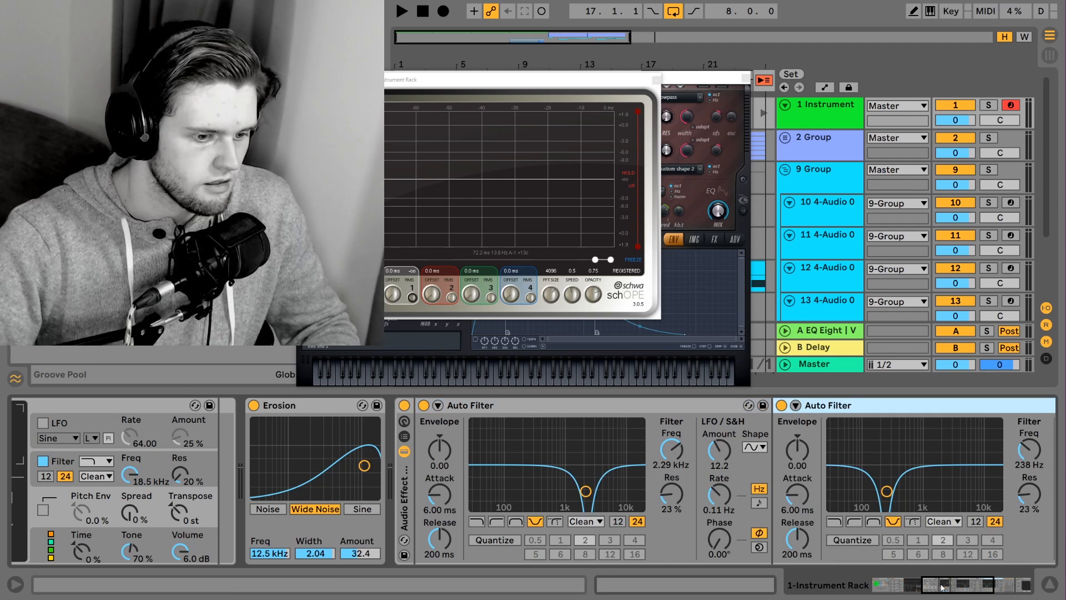
{"action": "left_click_drag", "start_coordinate": [942, 587], "coordinate": [955, 587]}
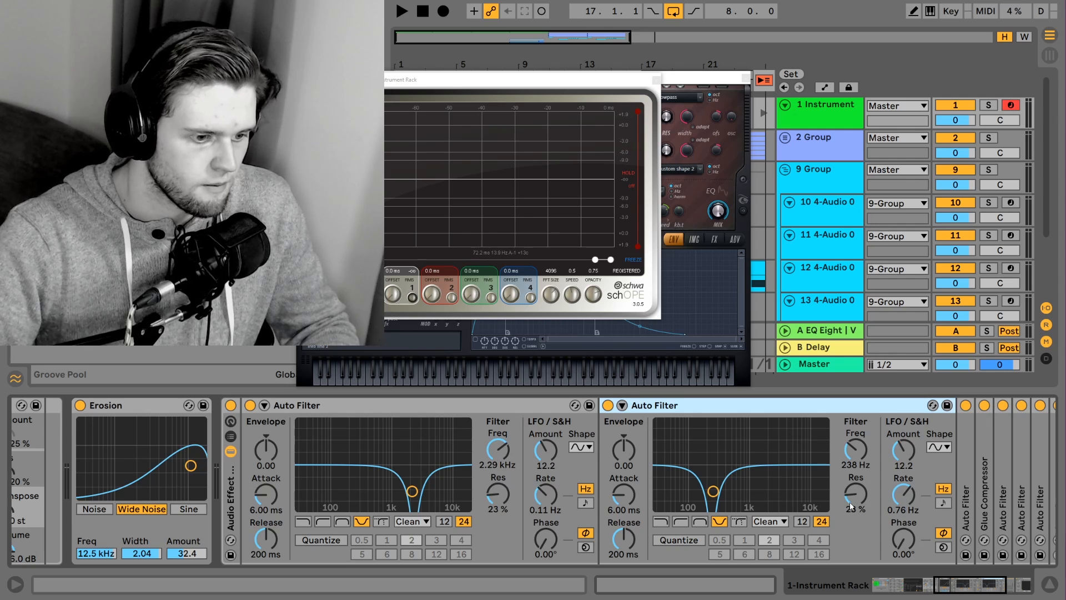
{"action": "double_click", "coordinate": [969, 467]}
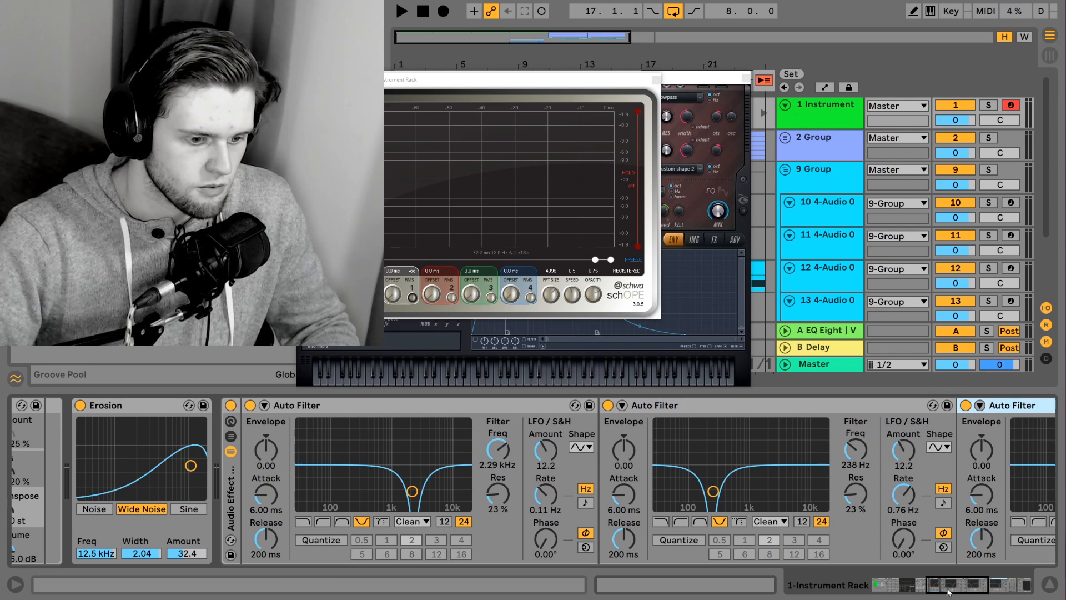
{"action": "left_click_drag", "start_coordinate": [949, 592], "coordinate": [974, 592]}
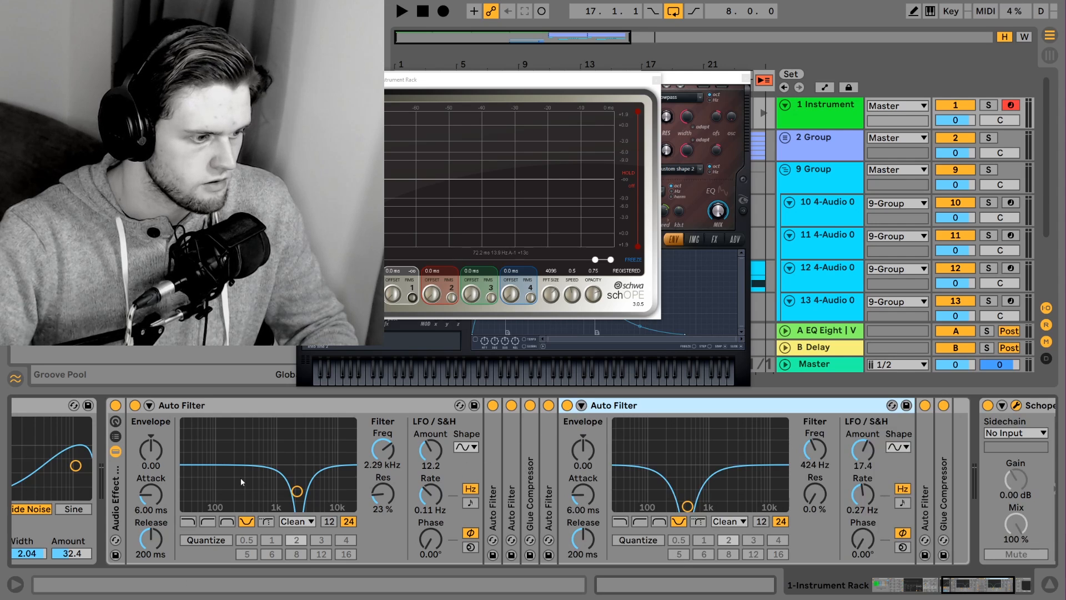
{"action": "double_click", "coordinate": [709, 407]}
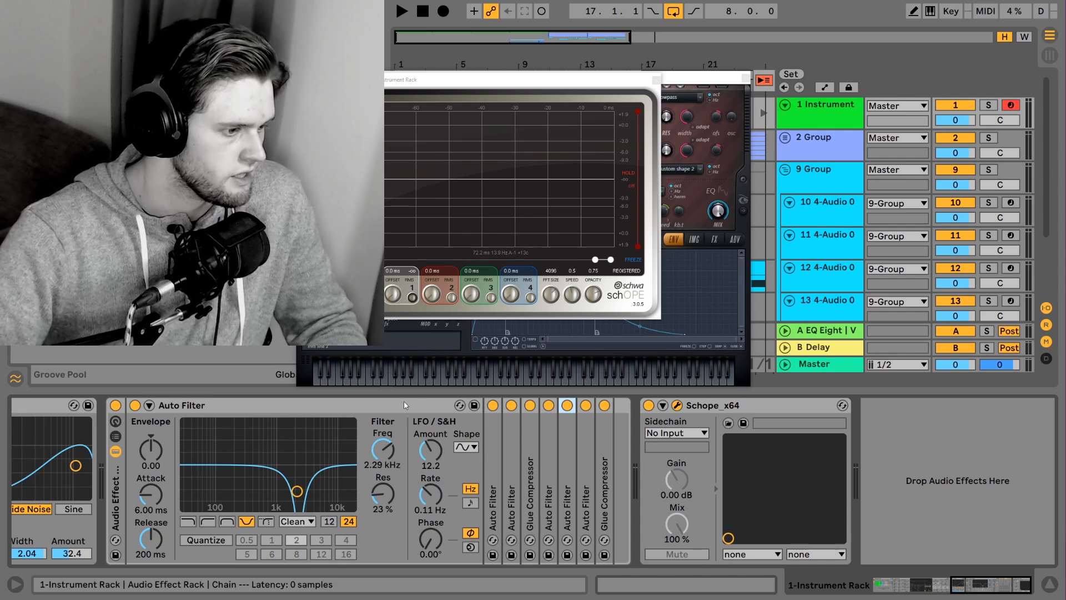
With the rack's later devices switched off, play the sound with the first Auto Filter bypassed, then switch that filter back on
{"action": "double_click", "coordinate": [382, 408]}
{"action": "double_click", "coordinate": [139, 445]}
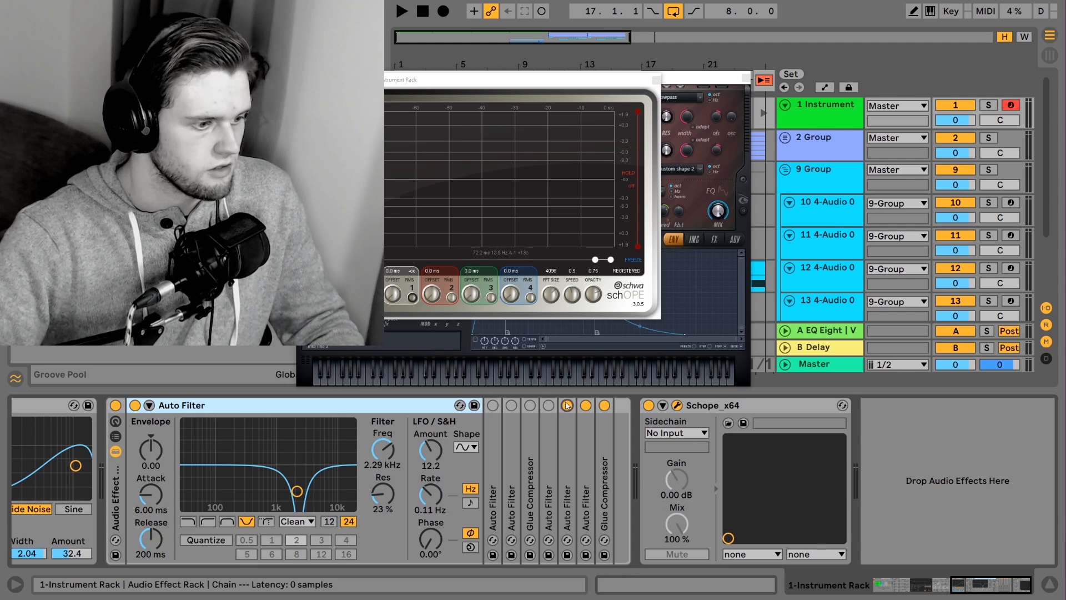
{"action": "left_click", "coordinate": [134, 405]}
{"action": "key", "text": "space"}
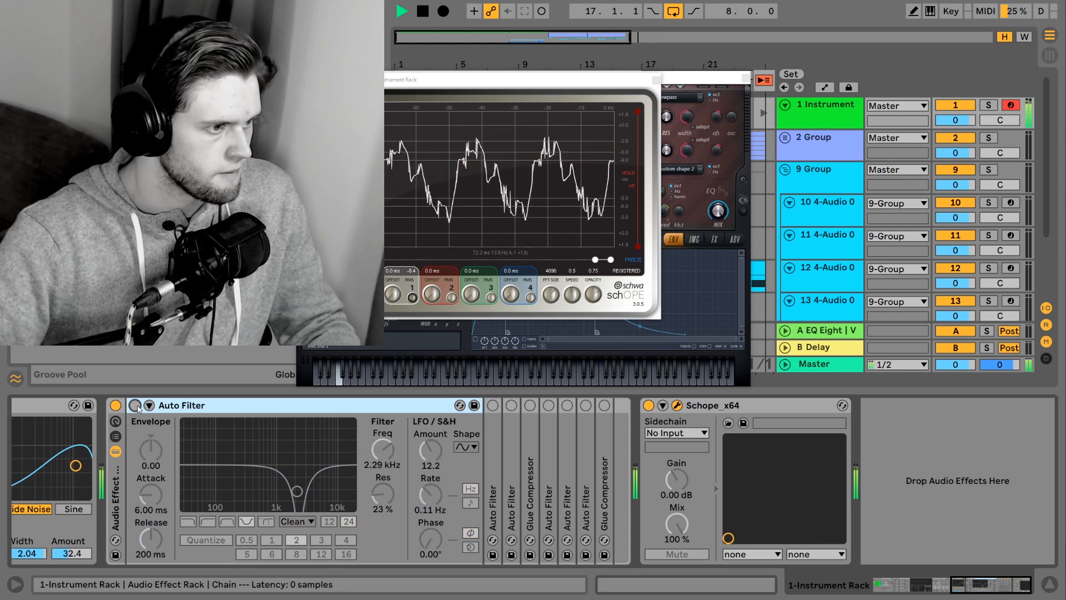
{"action": "left_click", "coordinate": [134, 405]}
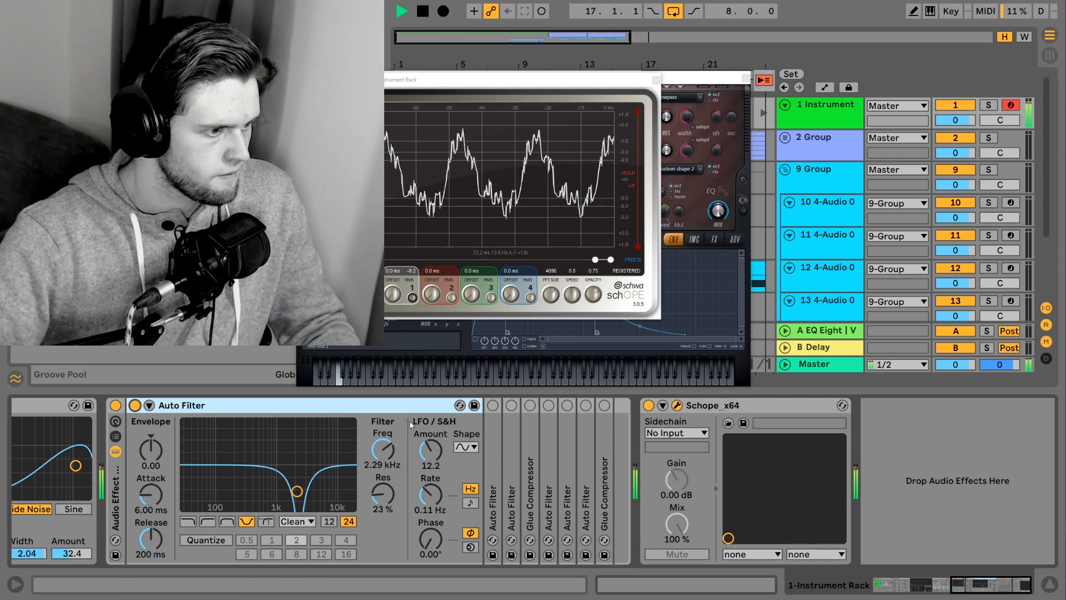
Switch on the second and third Auto Filters during playback, fold the first two, and stop after listening
{"action": "double_click", "coordinate": [492, 420]}
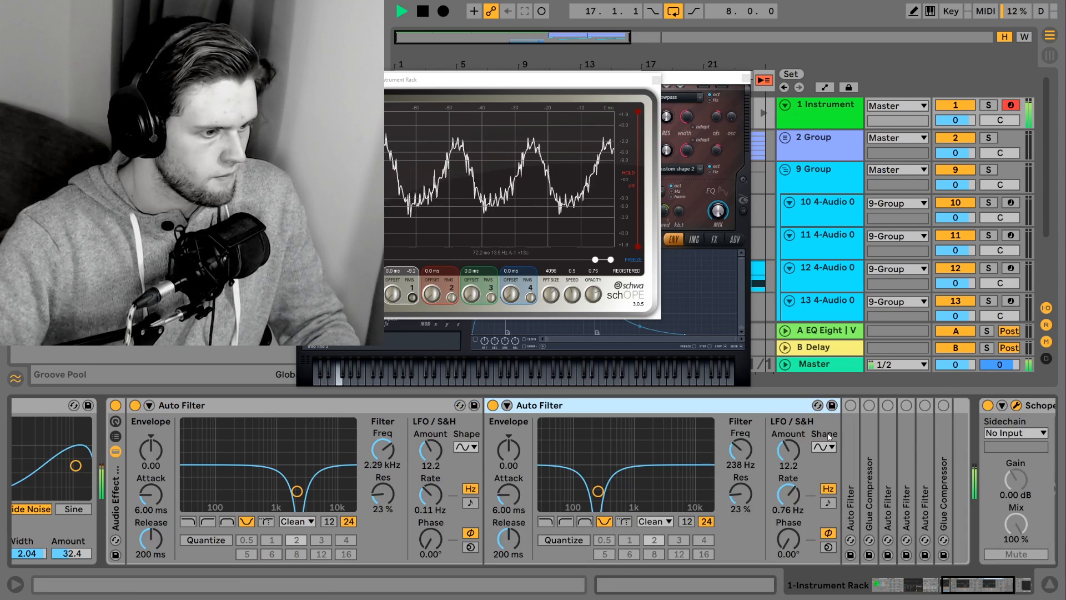
{"action": "double_click", "coordinate": [533, 405]}
{"action": "double_click", "coordinate": [161, 404]}
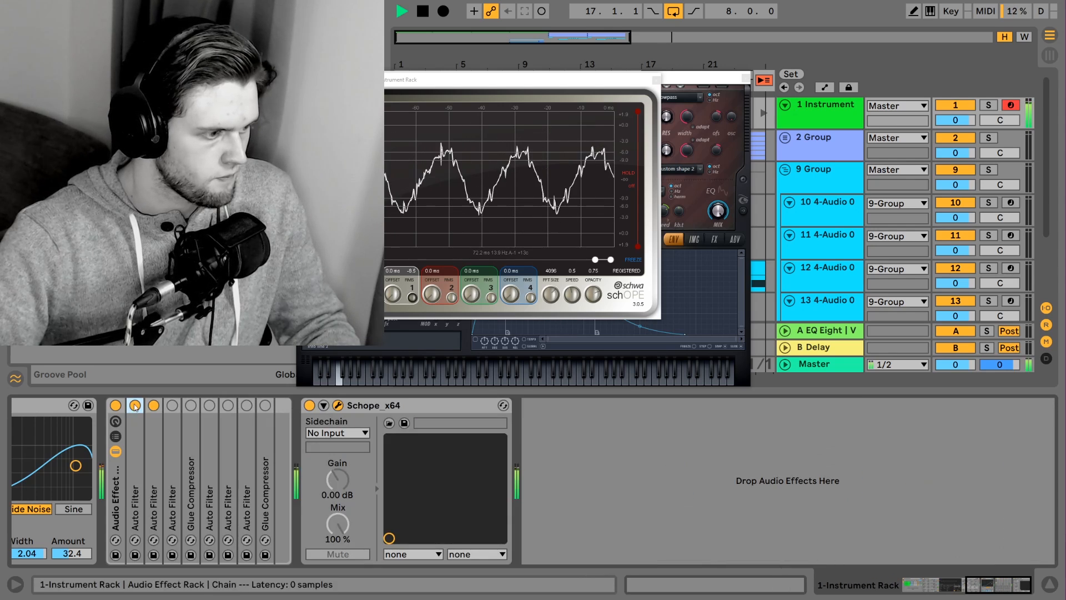
{"action": "left_click", "coordinate": [173, 406]}
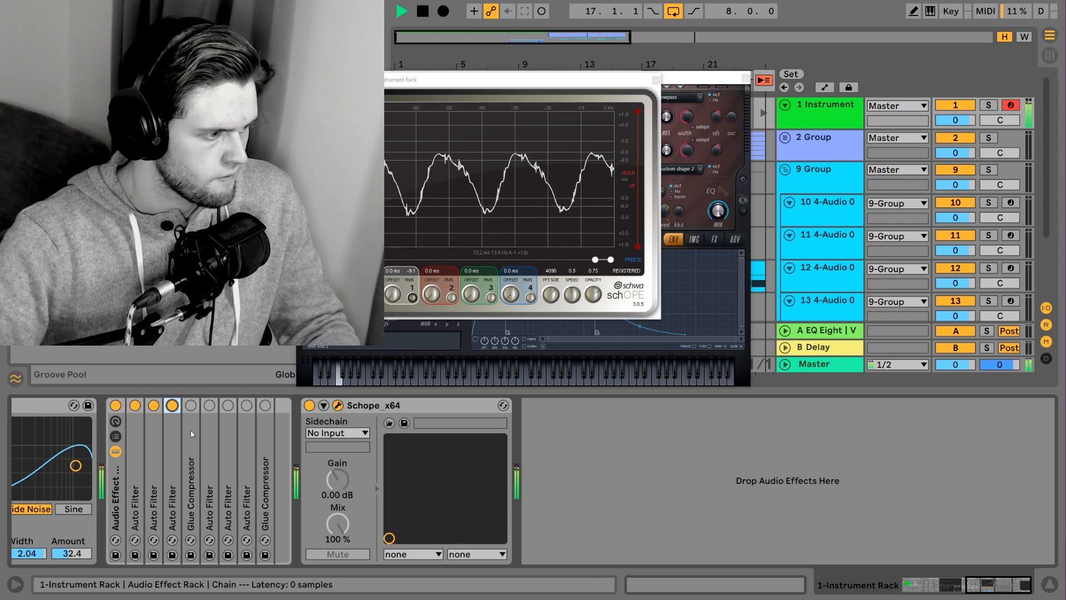
{"action": "key", "text": "space"}
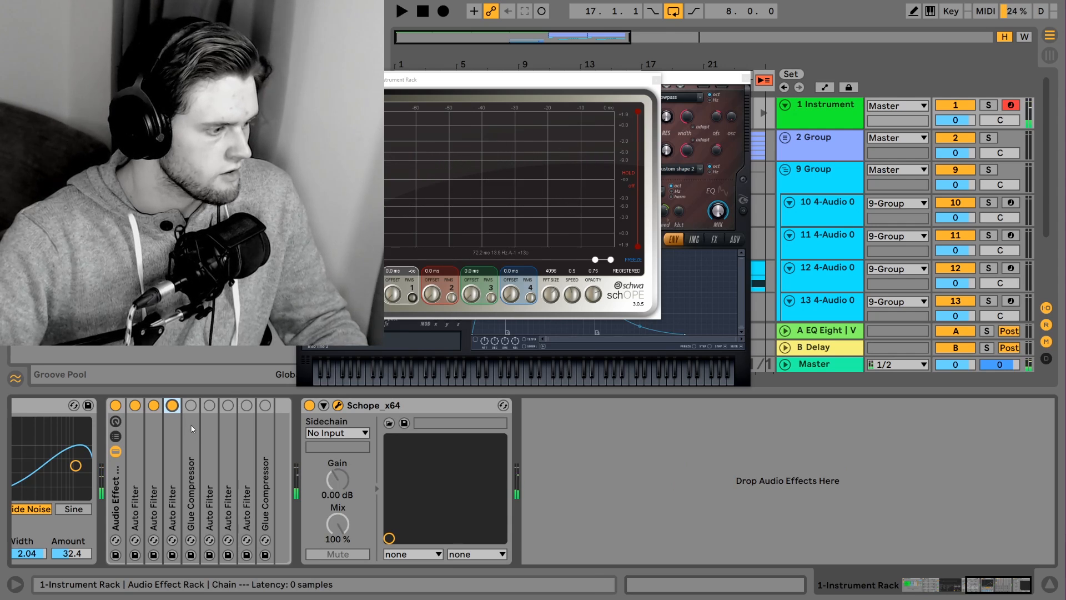
Unfold and switch on the first Glue Compressor, comparing playback with it bypassed and active and with Soft clipping off and on
{"action": "double_click", "coordinate": [191, 428]}
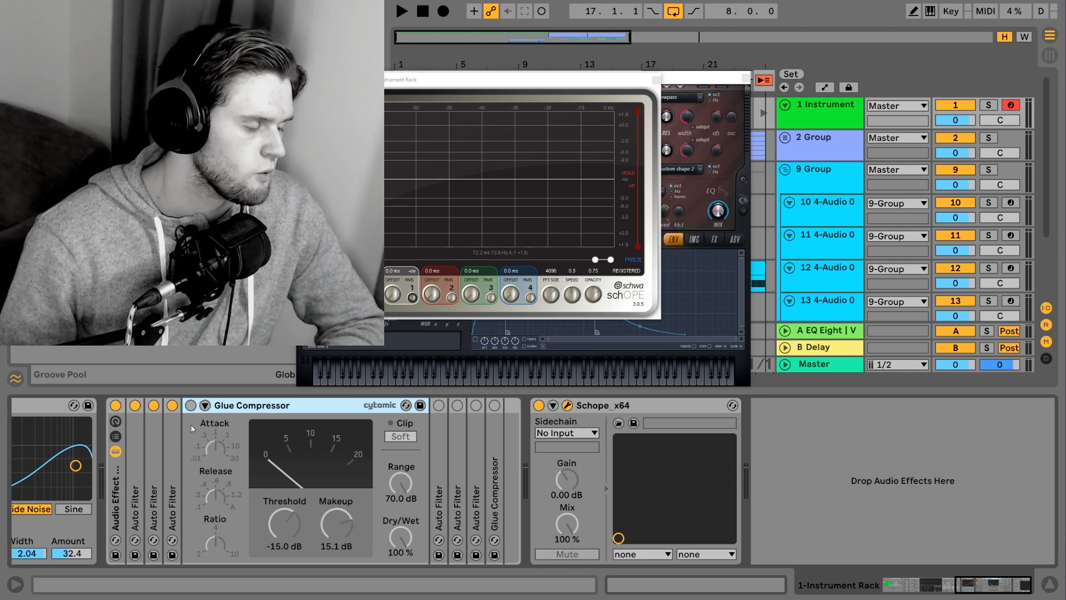
{"action": "left_click", "coordinate": [190, 405]}
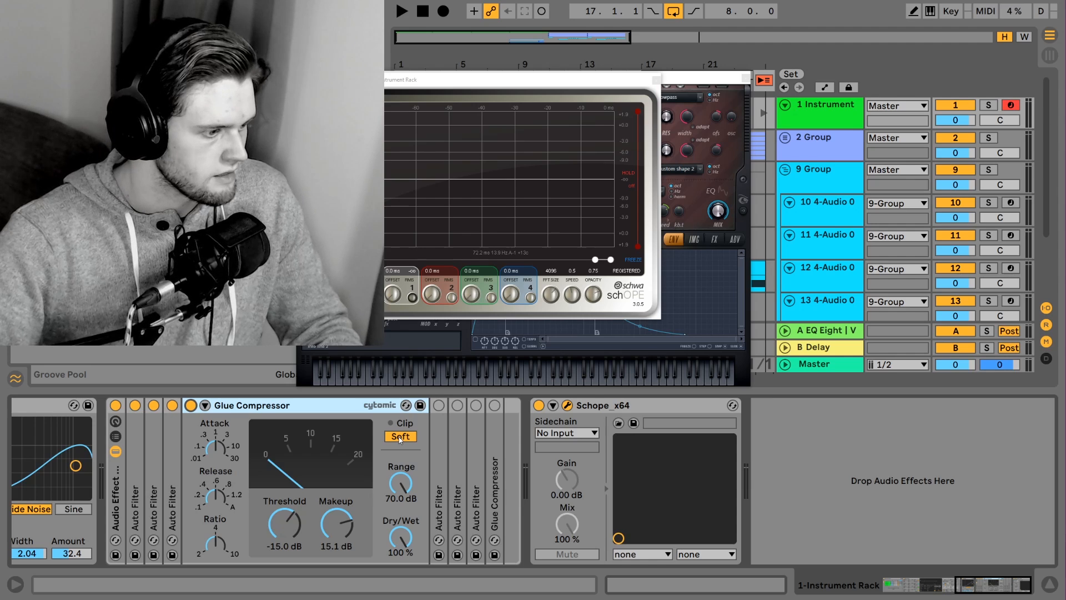
{"action": "key", "text": "space"}
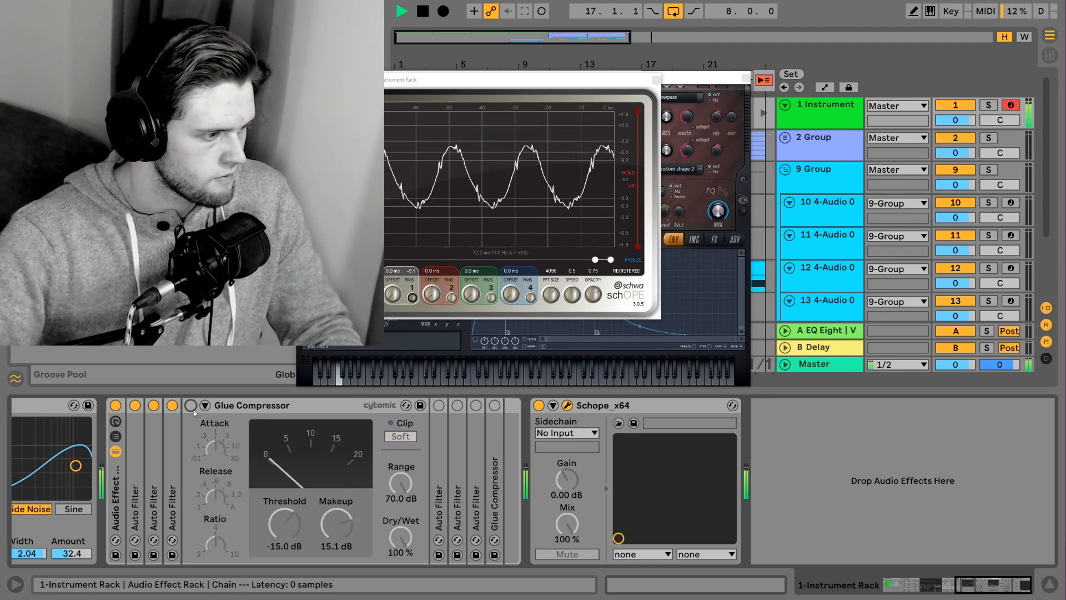
{"action": "key", "text": "space"}
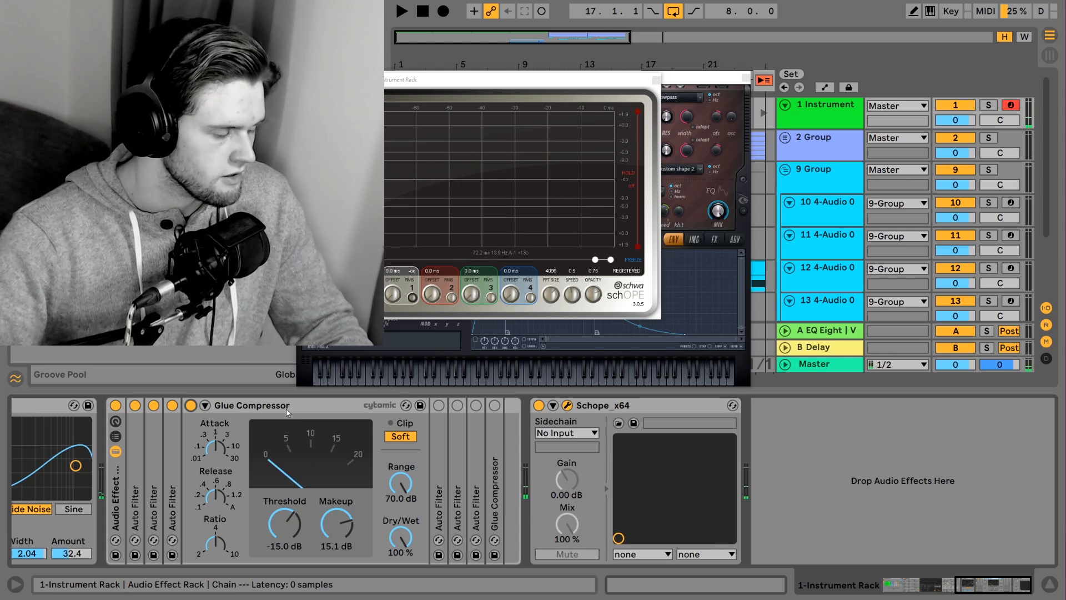
{"action": "key", "text": "space"}
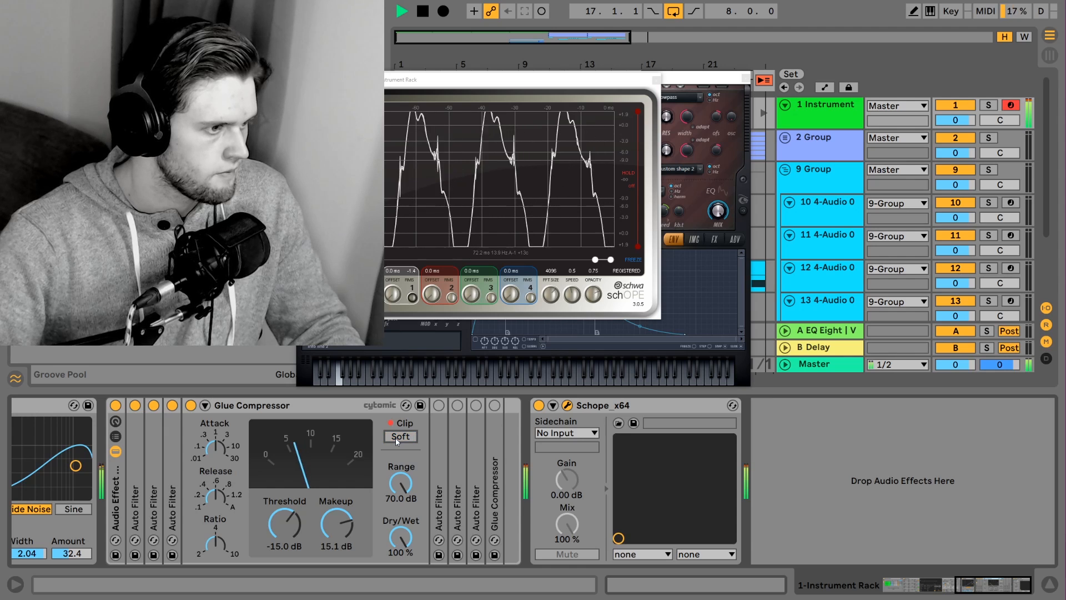
{"action": "key", "text": "space"}
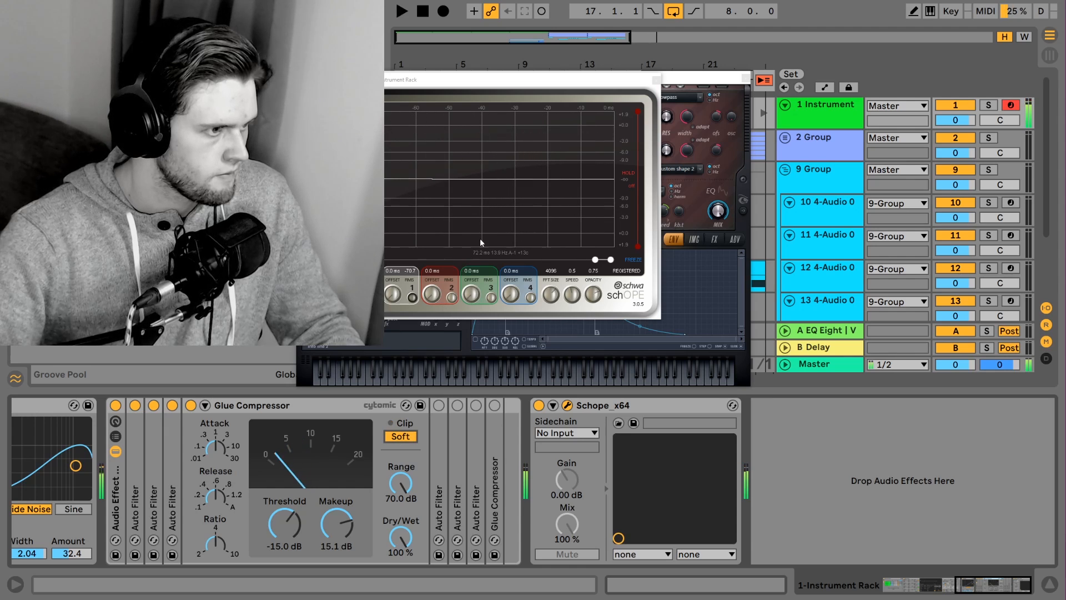
Fold the first Glue Compressor, then switch on the fourth and fifth Auto Filters, auditioning the fifth during playback before folding both
{"action": "double_click", "coordinate": [258, 410]}
{"action": "double_click", "coordinate": [216, 412]}
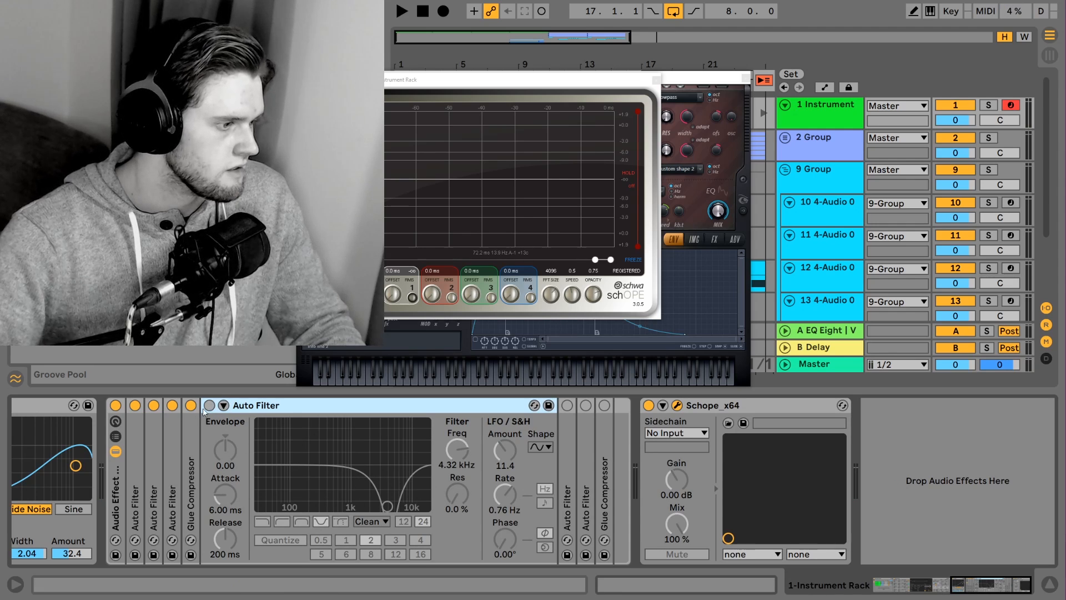
{"action": "key", "text": "0"}
{"action": "double_click", "coordinate": [565, 464]}
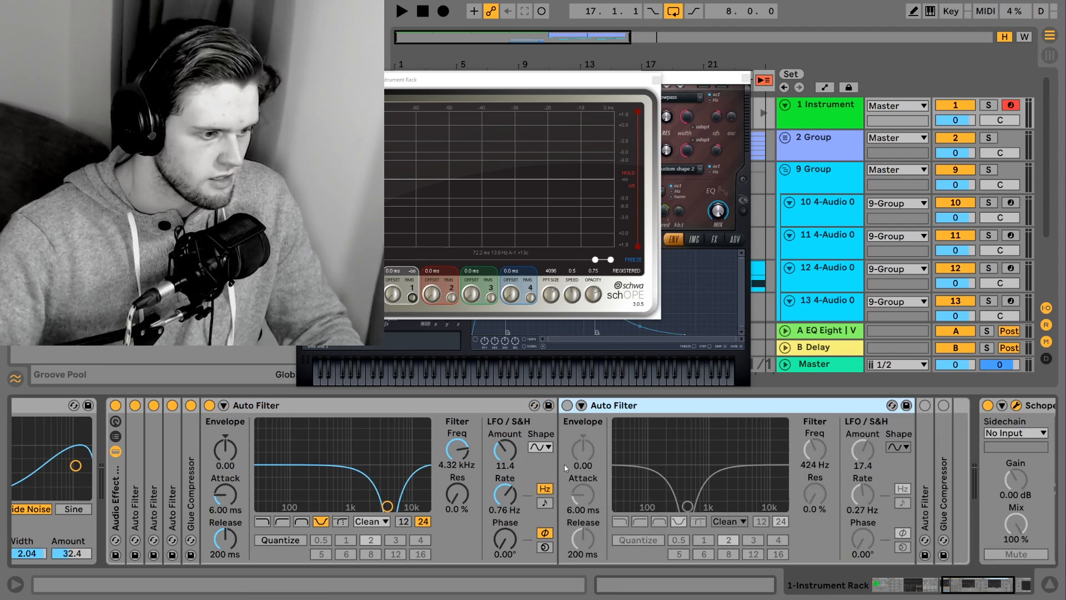
{"action": "key", "text": "space"}
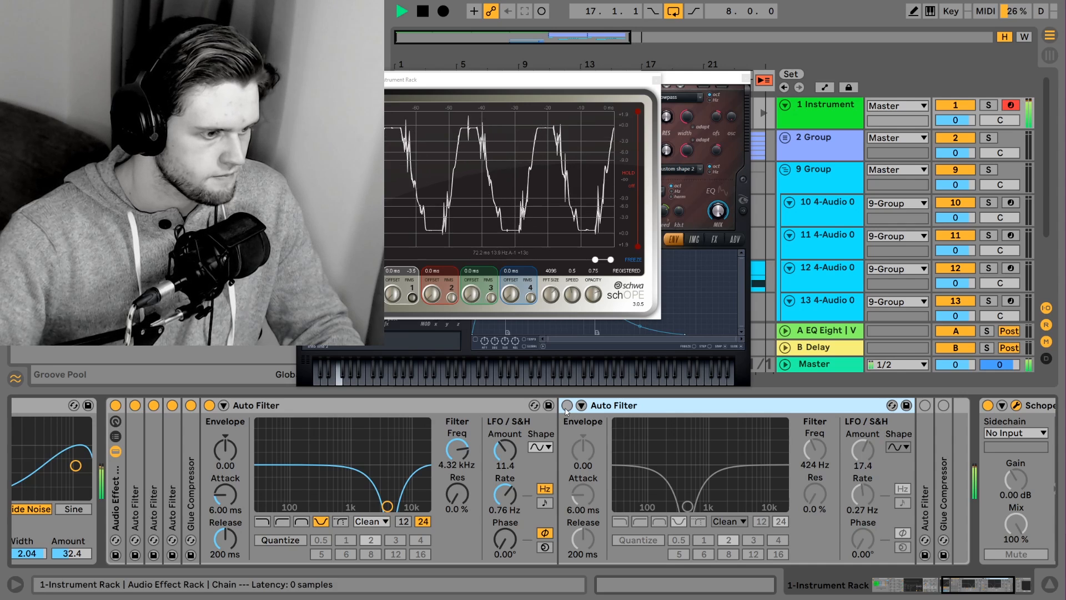
{"action": "key", "text": "0"}
{"action": "double_click", "coordinate": [421, 405]}
{"action": "double_click", "coordinate": [421, 405]}
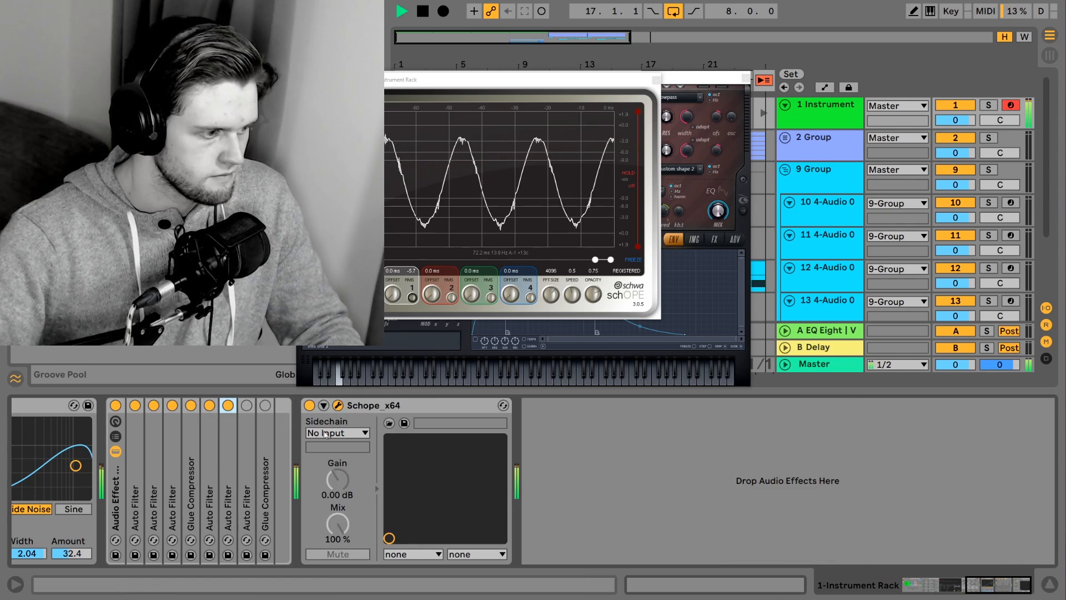
Switch on the last Auto Filter and last Glue Compressor during playback, lower that compressor's Threshold to -10.5 dB, and stop
{"action": "left_click", "coordinate": [247, 405]}
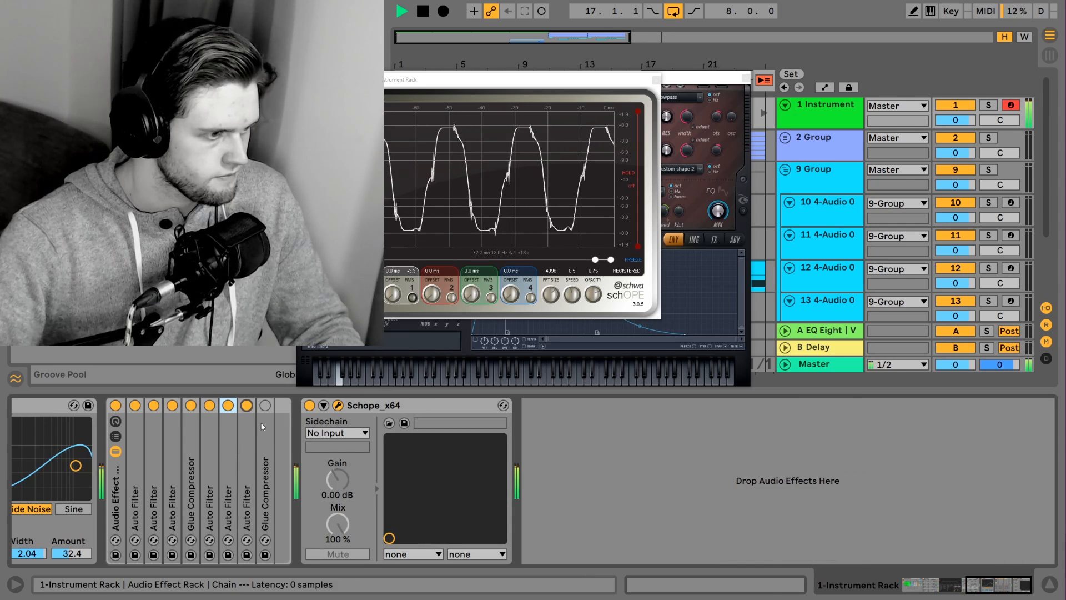
{"action": "left_click", "coordinate": [265, 406]}
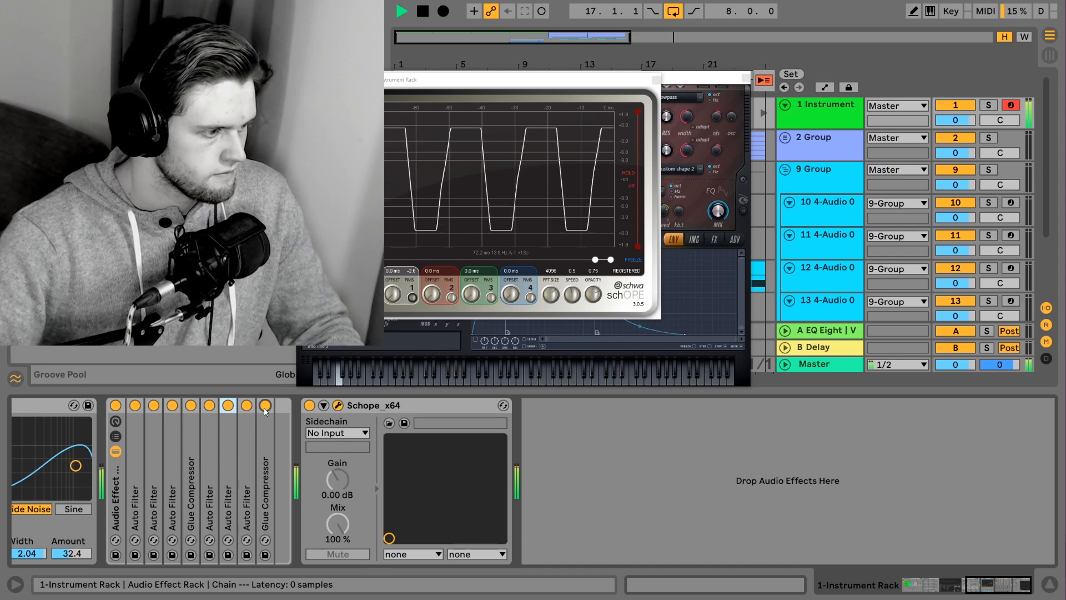
{"action": "double_click", "coordinate": [268, 440]}
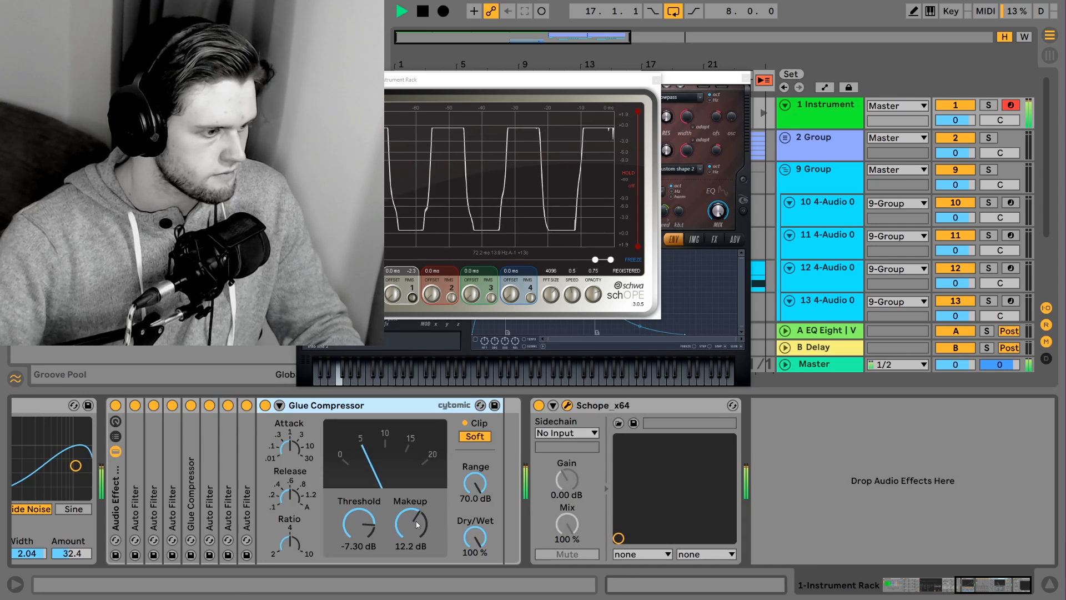
{"action": "mouse_move", "coordinate": [358, 524]}
{"action": "left_mouse_down"}
{"action": "mouse_move", "coordinate": [358, 570]}
{"action": "mouse_move", "coordinate": [359, 532]}
{"action": "left_mouse_up"}
{"action": "key", "text": "space"}
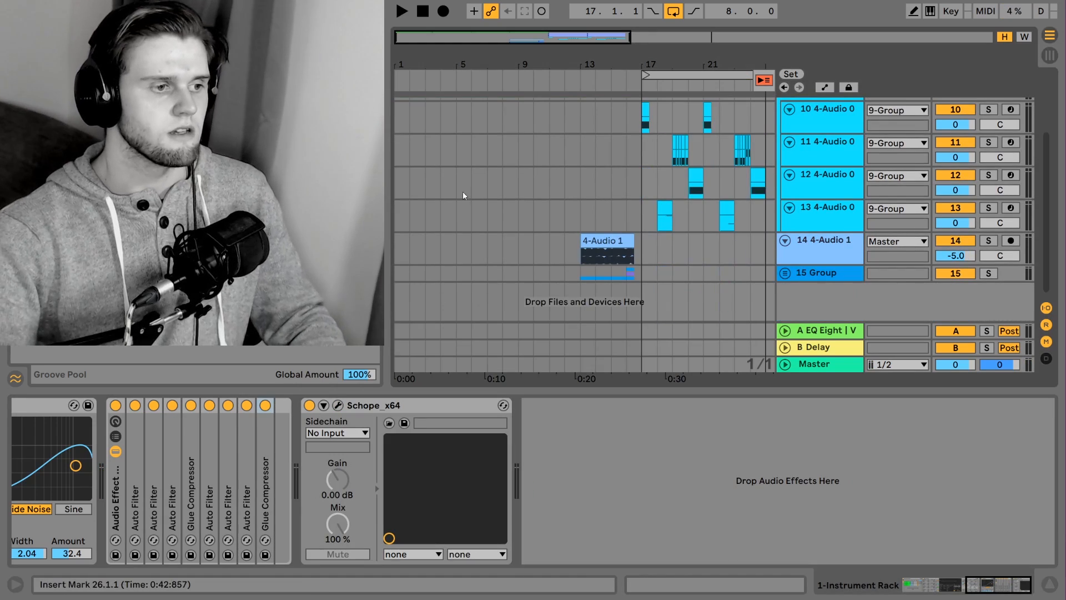
Extend the start of the 4-Audio 1 clip on track 14 back to bar 1 and solo the track
{"action": "scroll", "coordinate": [567, 199], "scroll_direction": "up", "scroll_amount": 3}
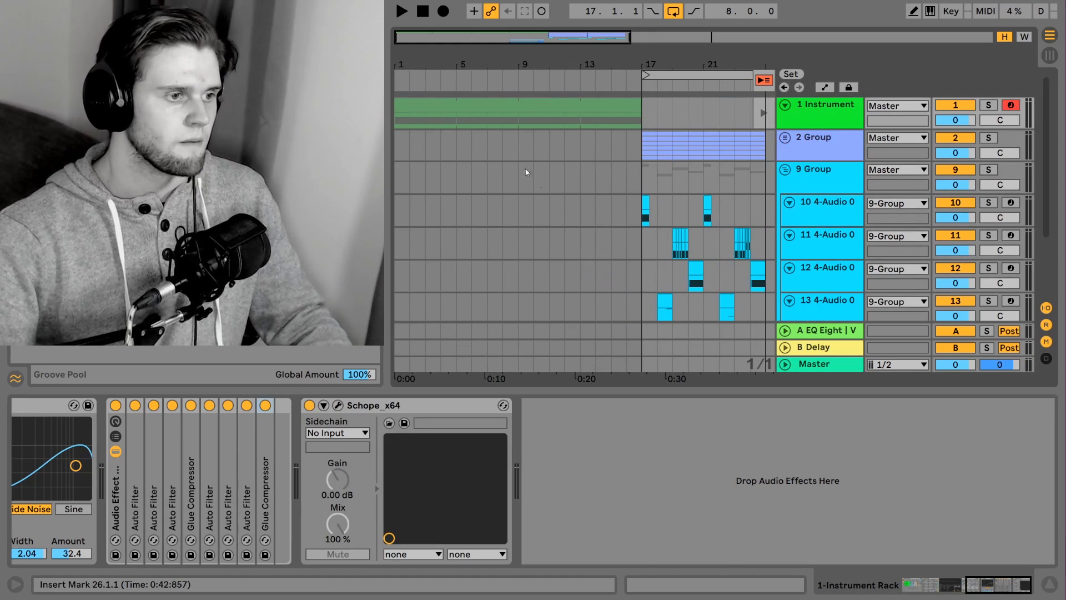
{"action": "left_click", "coordinate": [414, 108]}
{"action": "scroll", "coordinate": [612, 110], "scroll_direction": "down", "scroll_amount": 3}
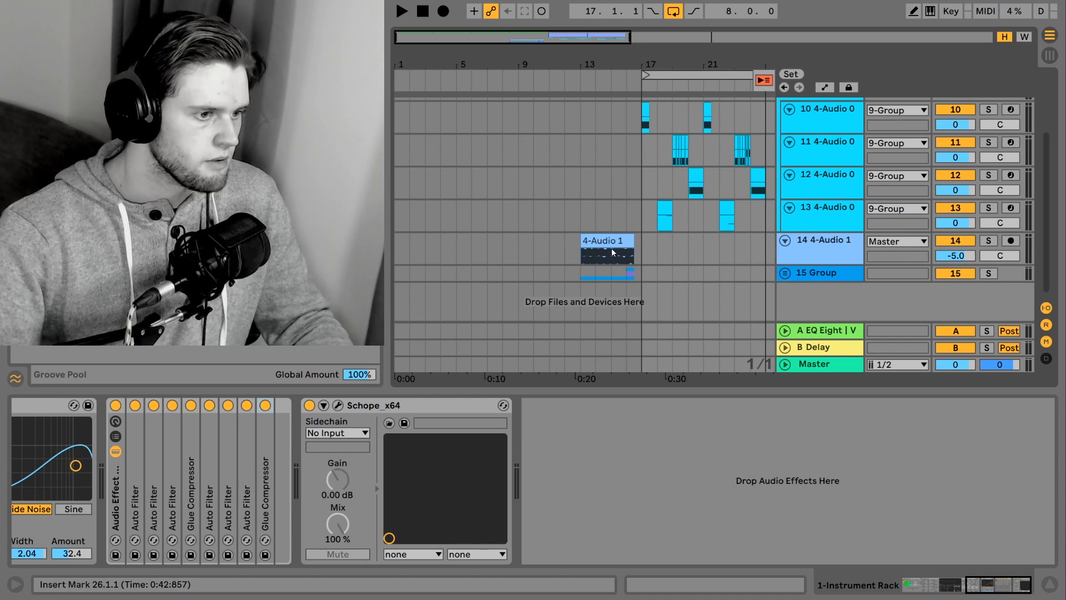
{"action": "left_click", "coordinate": [605, 244]}
{"action": "left_click_drag", "start_coordinate": [581, 241], "coordinate": [395, 241]}
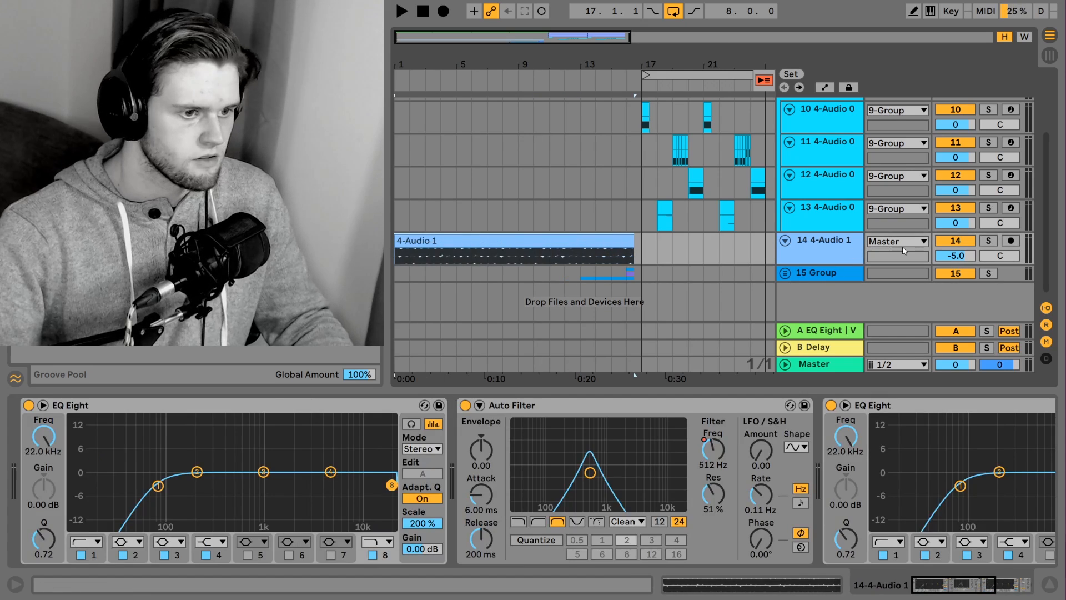
{"action": "left_click", "coordinate": [988, 241]}
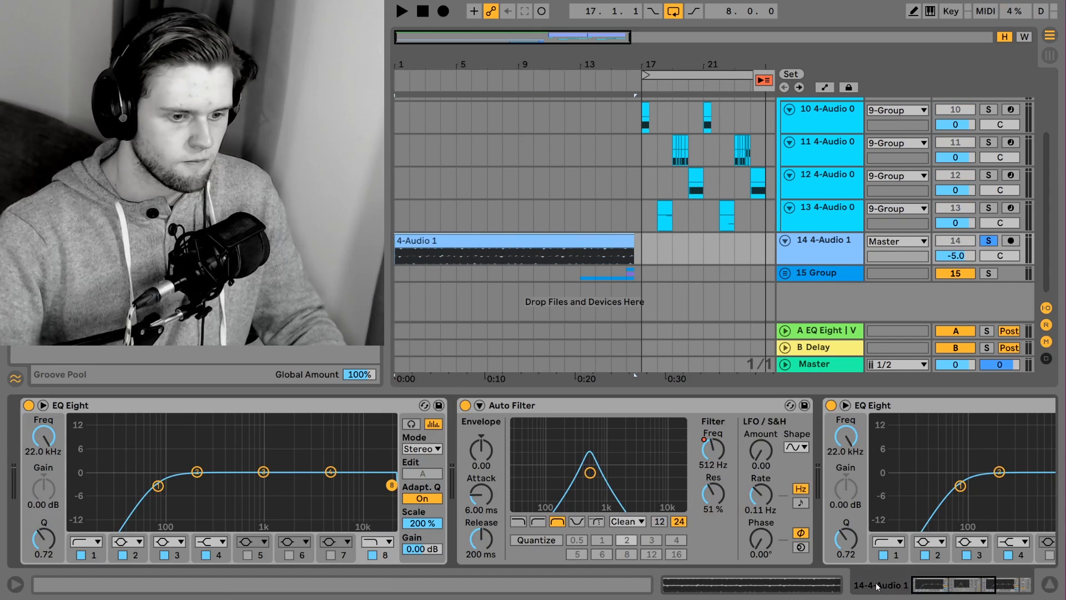
Bypass both EQ Eights, the Auto Filter and Utility on track 14, and play the dry recording with track volume at 0
{"action": "double_click", "coordinate": [316, 410]}
{"action": "double_click", "coordinate": [298, 410]}
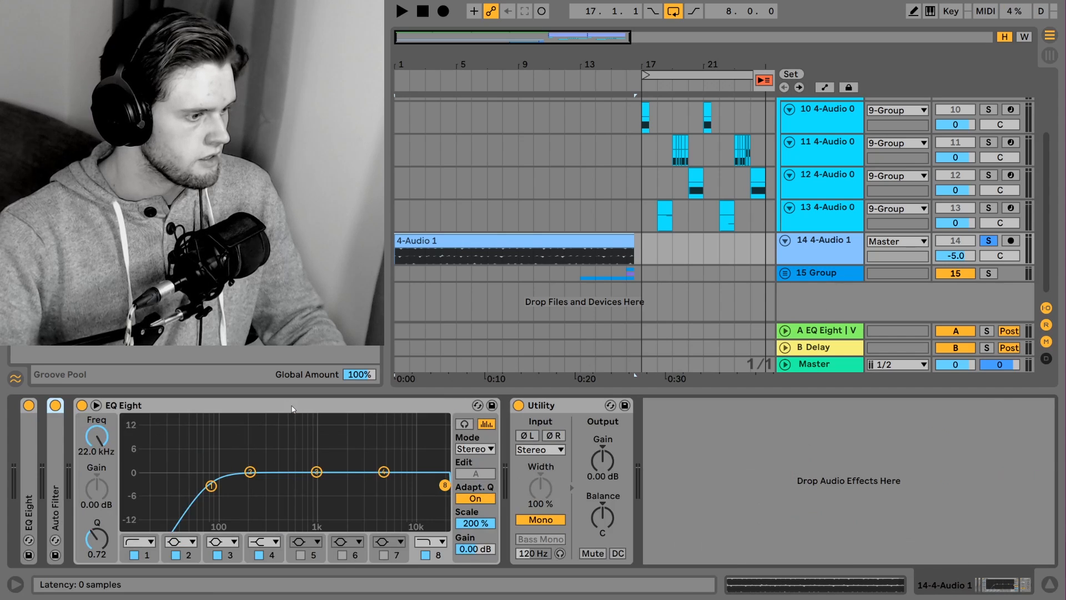
{"action": "double_click", "coordinate": [294, 410]}
{"action": "left_click", "coordinate": [32, 406]}
{"action": "left_click", "coordinate": [55, 406]}
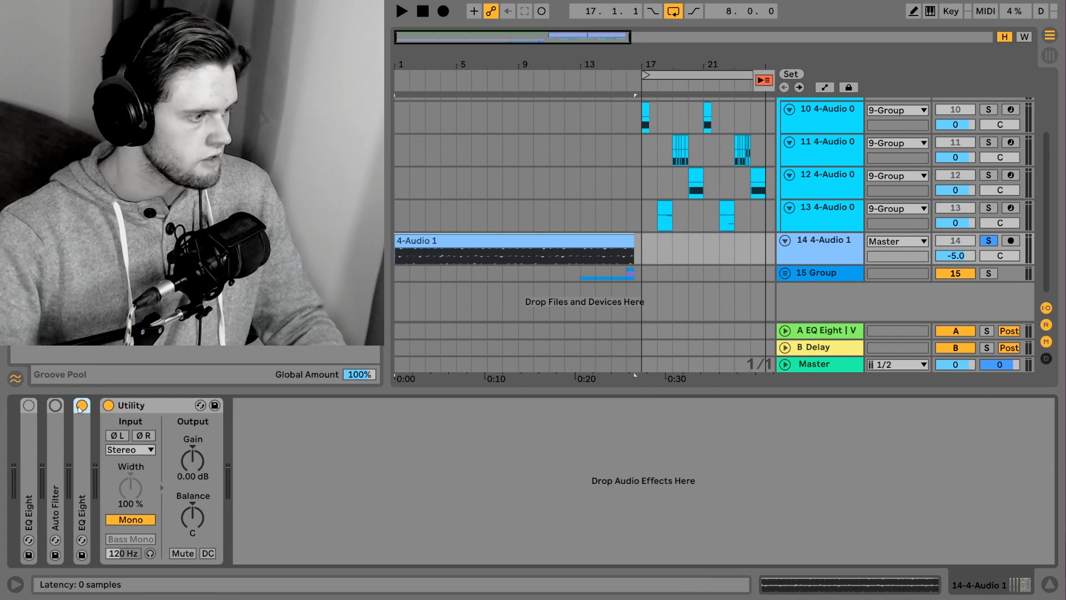
{"action": "left_click", "coordinate": [108, 406]}
{"action": "key", "text": "space"}
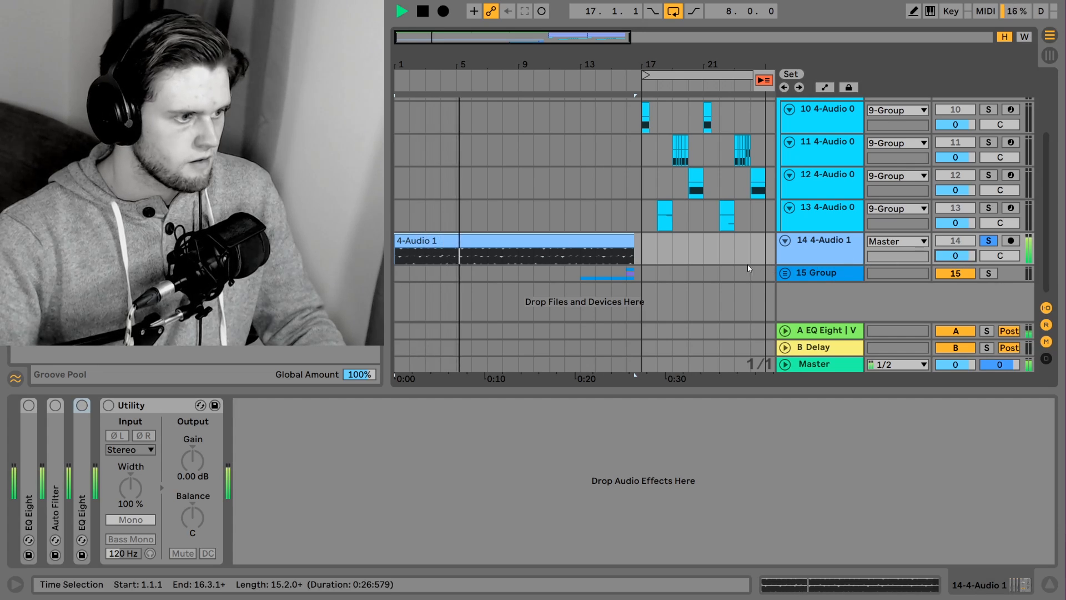
{"action": "key", "text": "space"}
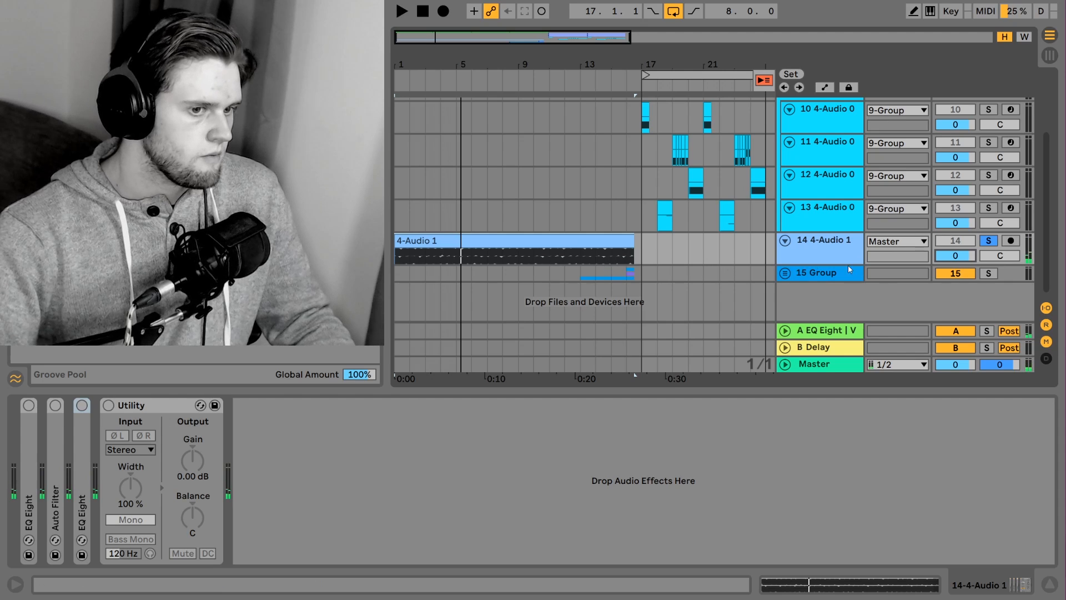
Enlarge track 14 to inspect its send to return A, then deactivate that return and play the recording without it
{"action": "left_click_drag", "start_coordinate": [847, 269], "coordinate": [848, 299]}
{"action": "right_click", "coordinate": [955, 272]}
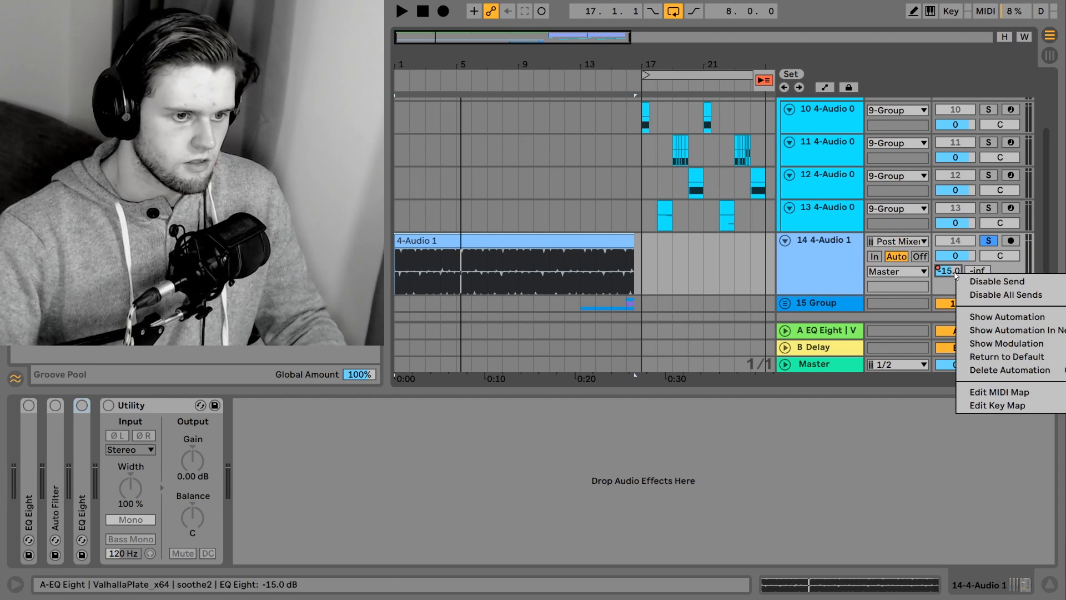
{"action": "key", "text": "Escape"}
{"action": "left_click", "coordinate": [952, 332]}
{"action": "key", "text": "space"}
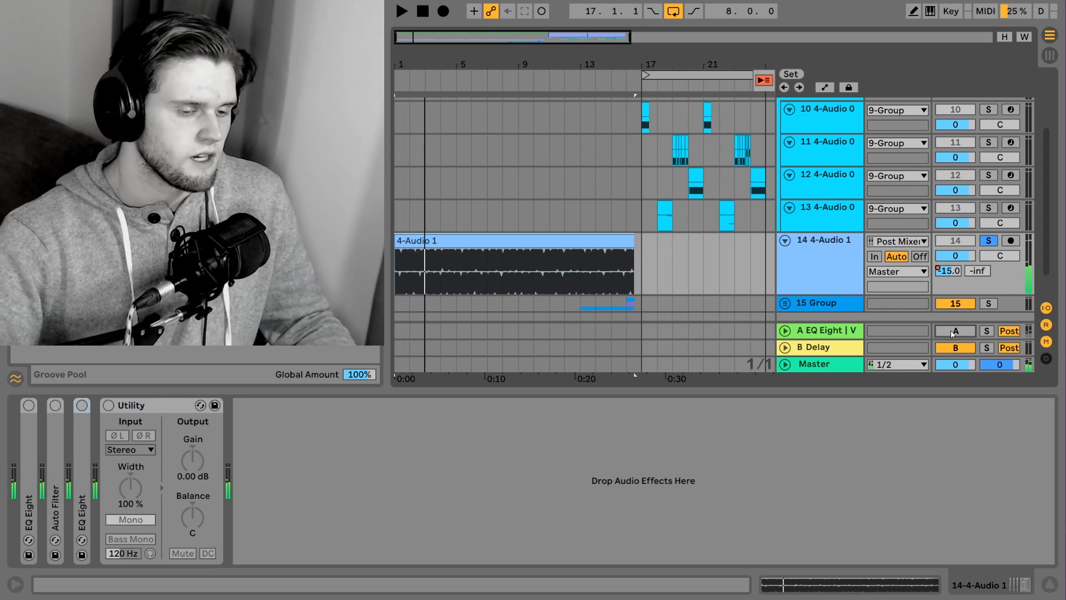
{"action": "key", "text": "space"}
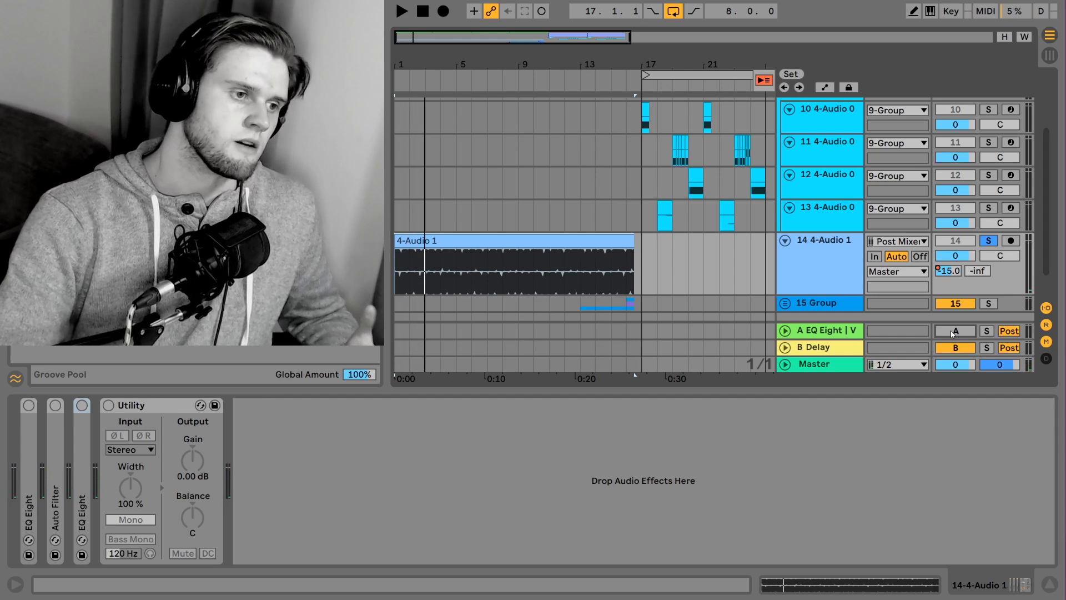
Select the 1 Instrument track and review its EQ Eight, Erosion and Audio Effect Rack, then hide the device view
{"action": "scroll", "coordinate": [794, 125], "scroll_direction": "up", "scroll_amount": 3}
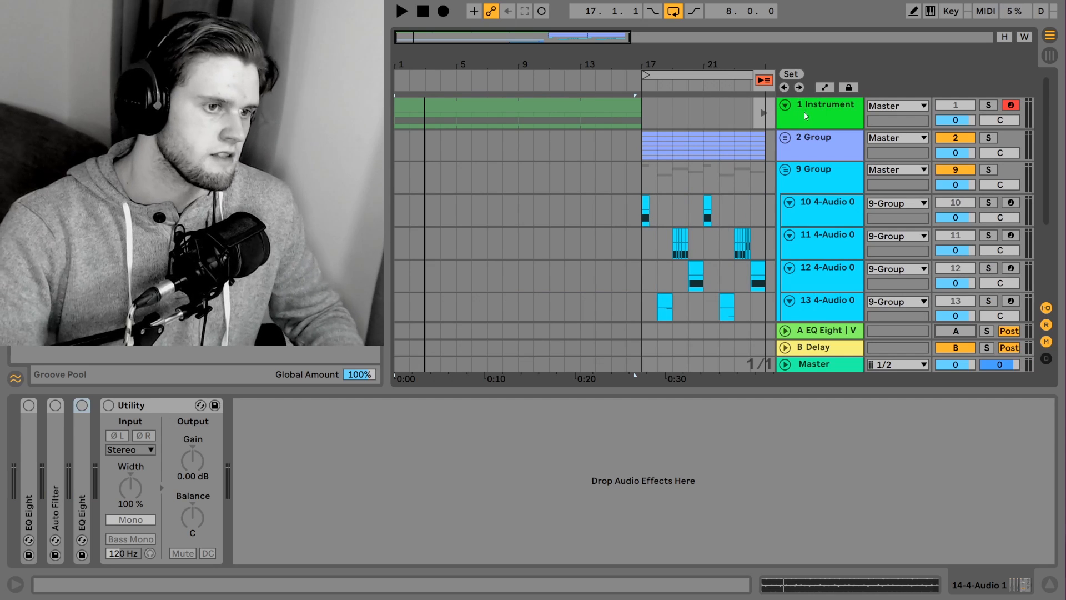
{"action": "left_click", "coordinate": [807, 116]}
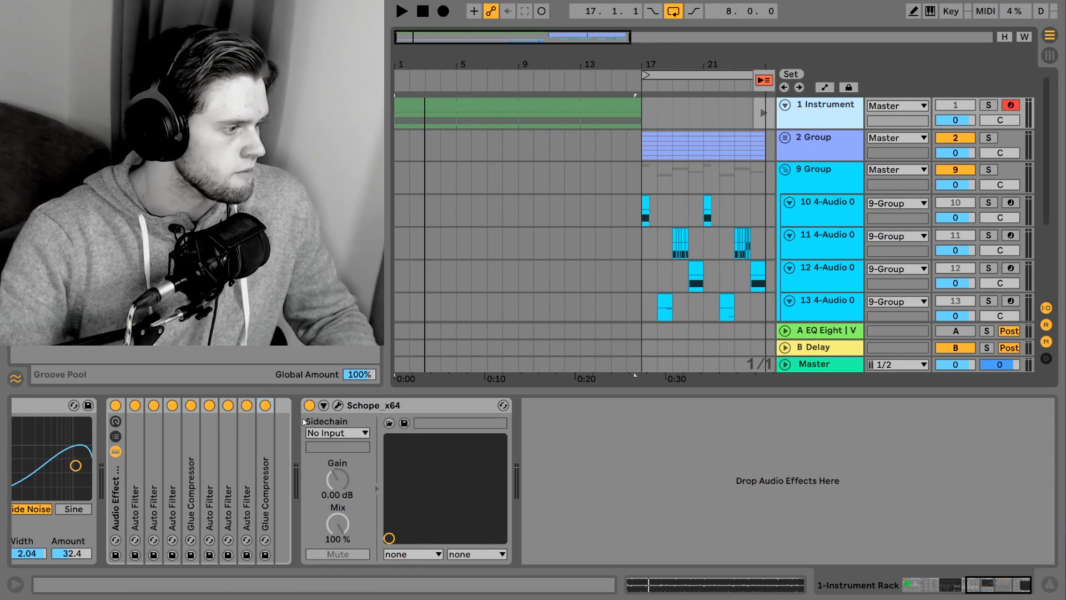
{"action": "mouse_move", "coordinate": [993, 587]}
{"action": "left_mouse_down"}
{"action": "mouse_move", "coordinate": [928, 586]}
{"action": "mouse_move", "coordinate": [1025, 586]}
{"action": "mouse_move", "coordinate": [1005, 586]}
{"action": "left_mouse_up"}
{"action": "left_click", "coordinate": [95, 469]}
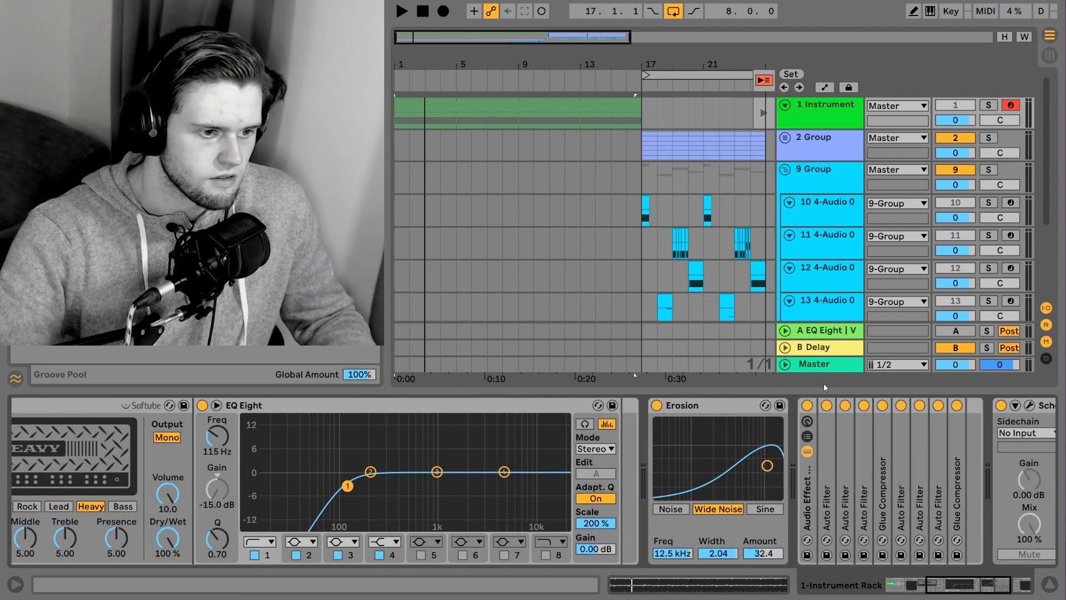
{"action": "left_click", "coordinate": [1053, 587]}
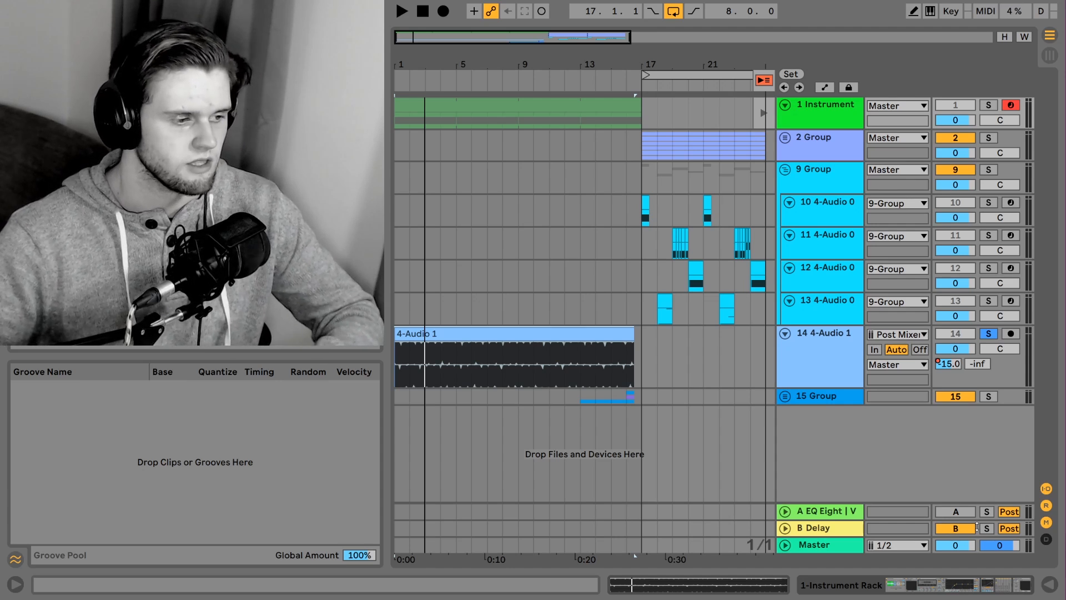
Fold track 14, select the 10 4-Audio 0 track, and examine its Sampler's Filter/Global settings
{"action": "left_click", "coordinate": [785, 333]}
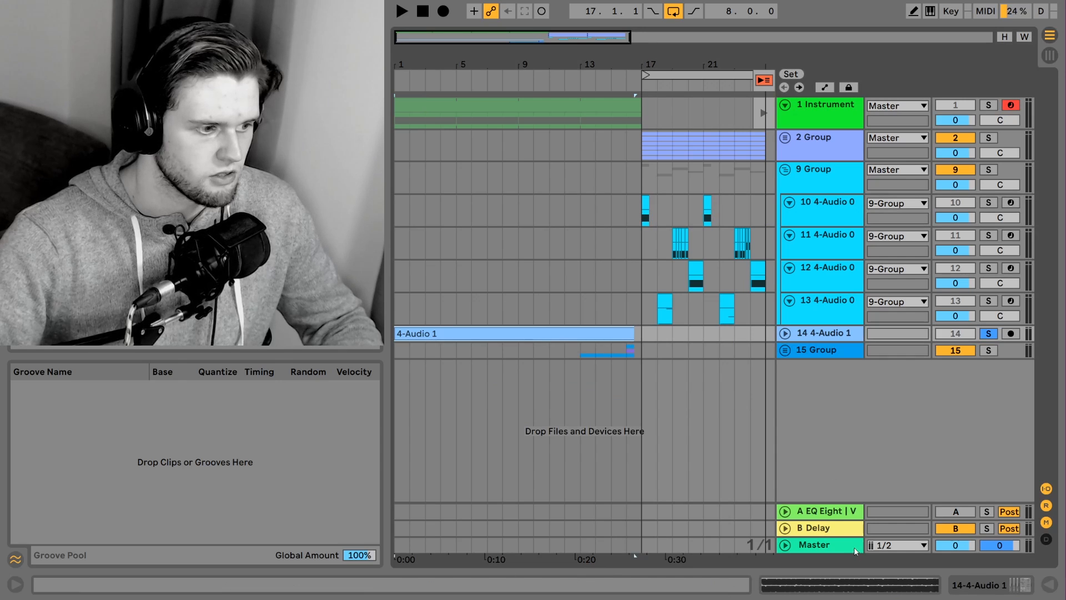
{"action": "left_click", "coordinate": [808, 216]}
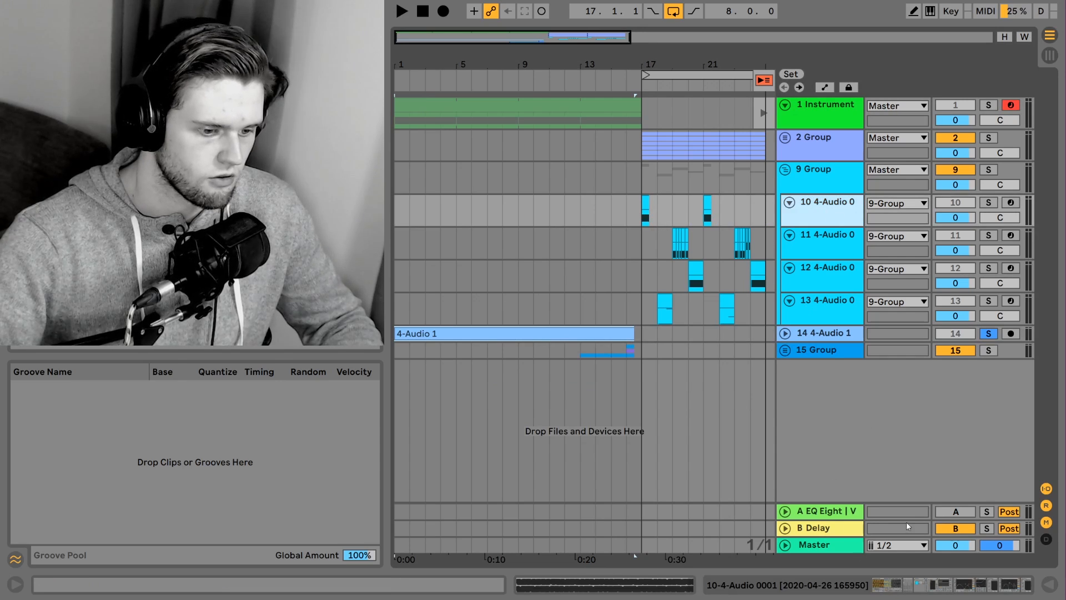
{"action": "left_click", "coordinate": [924, 588]}
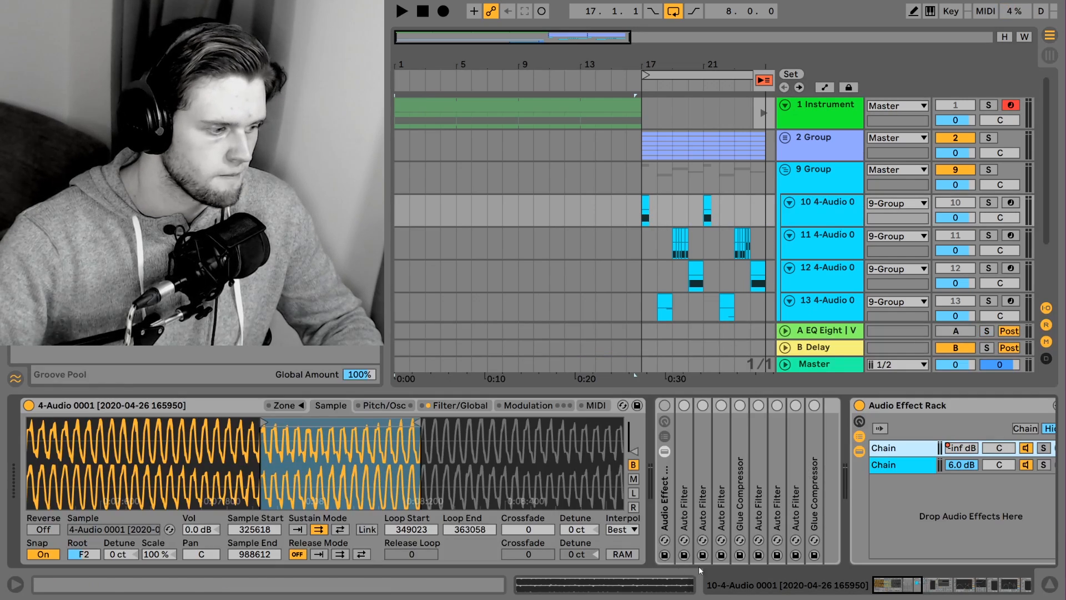
{"action": "left_click", "coordinate": [197, 406]}
{"action": "left_click", "coordinate": [456, 405]}
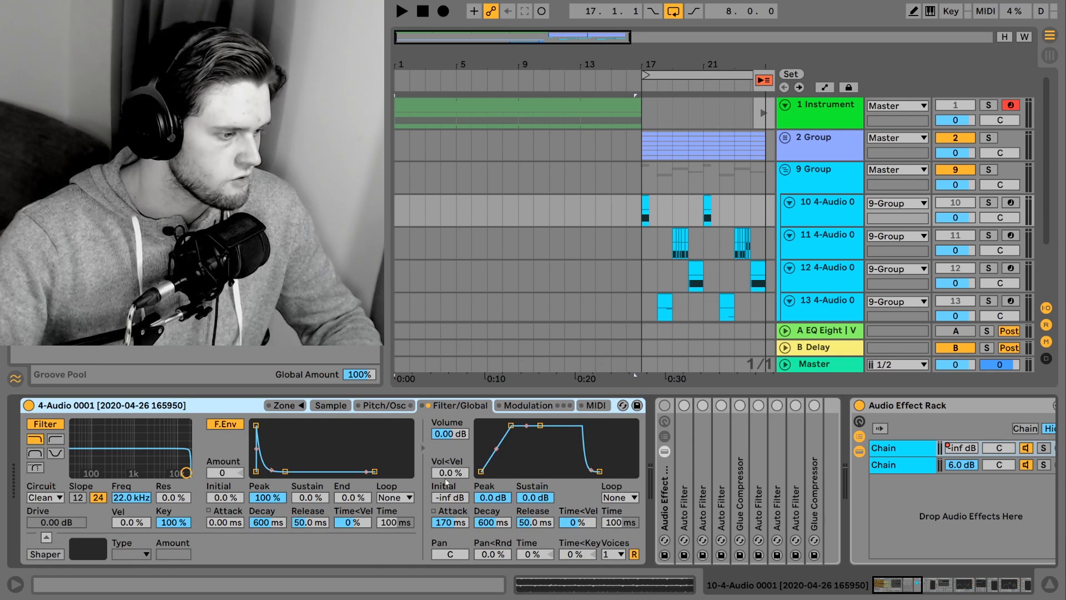
{"action": "left_click_drag", "start_coordinate": [447, 475], "coordinate": [447, 469]}
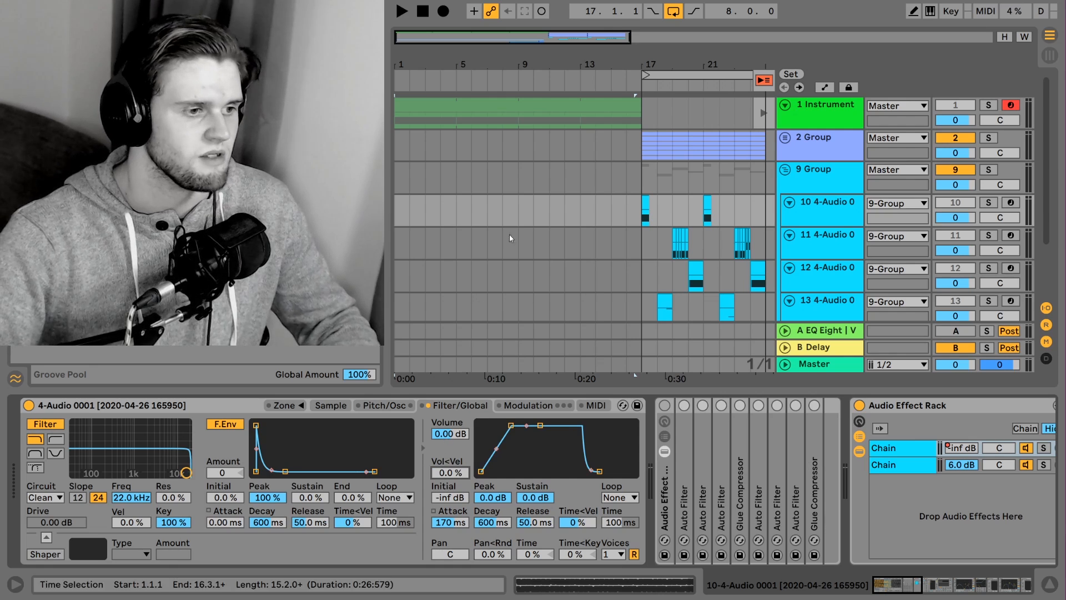
Show the Sampler's sample waveform and loop settings, and play from bar 17 with track 10 soloed
{"action": "scroll", "coordinate": [622, 299], "scroll_direction": "down", "scroll_amount": 3}
{"action": "scroll", "coordinate": [620, 273], "scroll_direction": "up", "scroll_amount": 3}
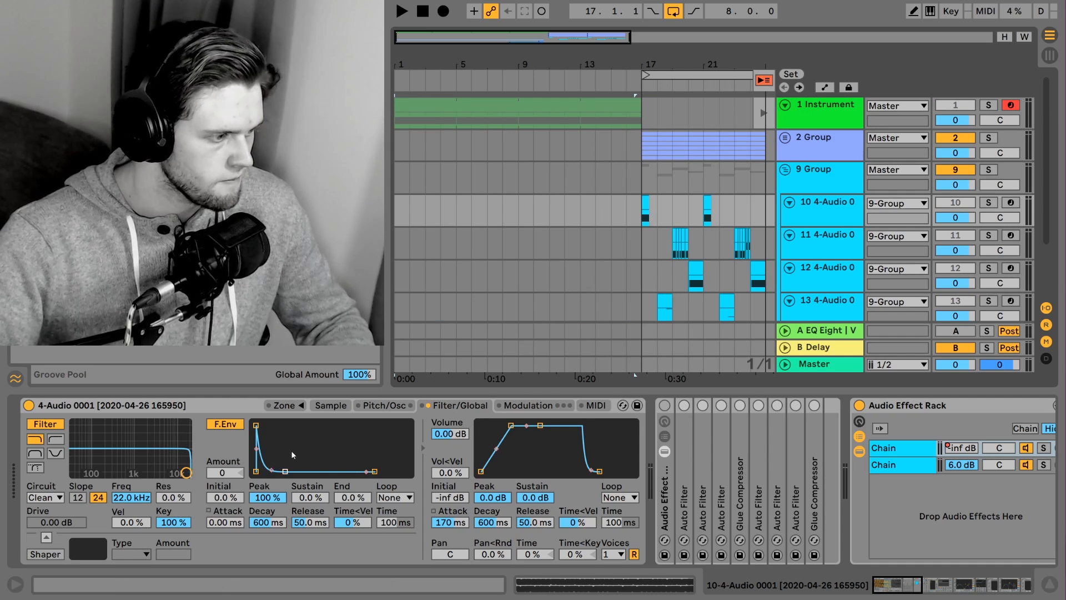
{"action": "left_click", "coordinate": [331, 405]}
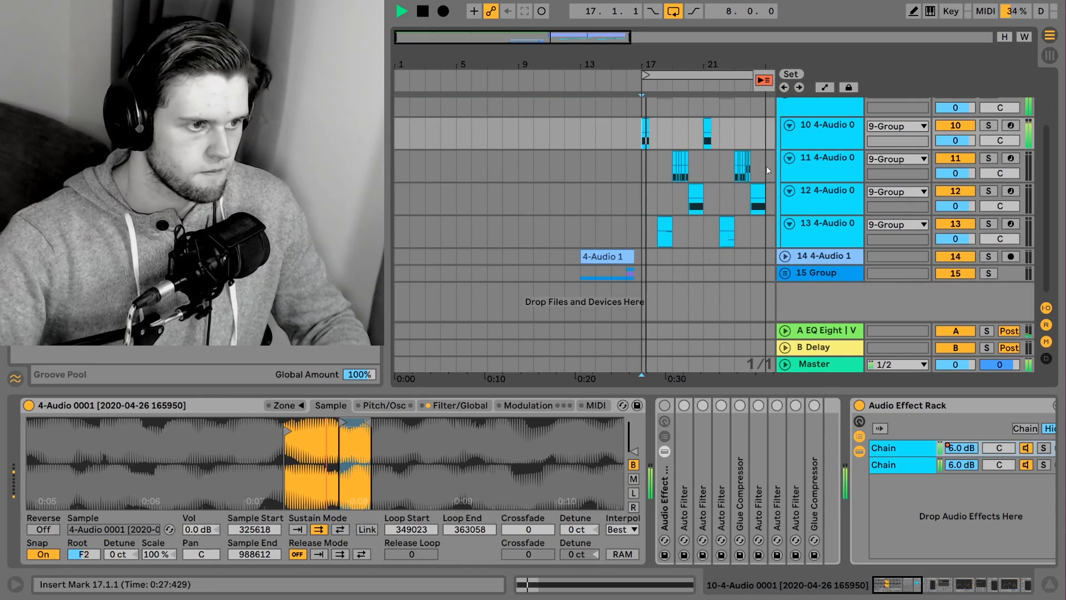
{"action": "left_click", "coordinate": [986, 130]}
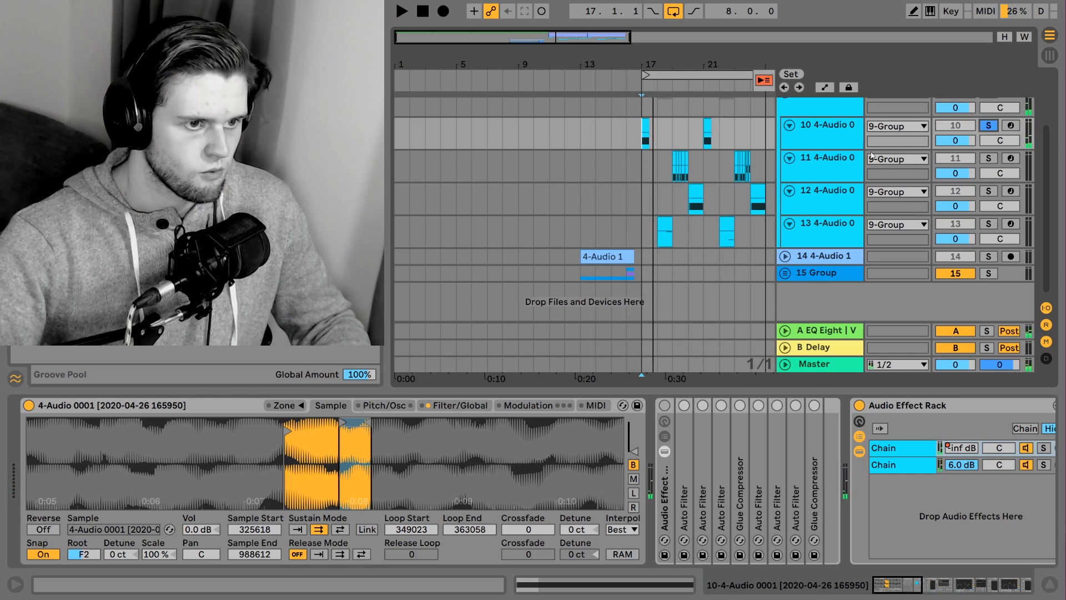
Inspect return A's device chain, opening and closing the ValhallaPlate and soothe2 windows and viewing the final EQ Eight
{"action": "left_click", "coordinate": [842, 331]}
{"action": "mouse_move", "coordinate": [952, 585]}
{"action": "left_mouse_down"}
{"action": "mouse_move", "coordinate": [973, 585]}
{"action": "mouse_move", "coordinate": [952, 584]}
{"action": "left_mouse_up"}
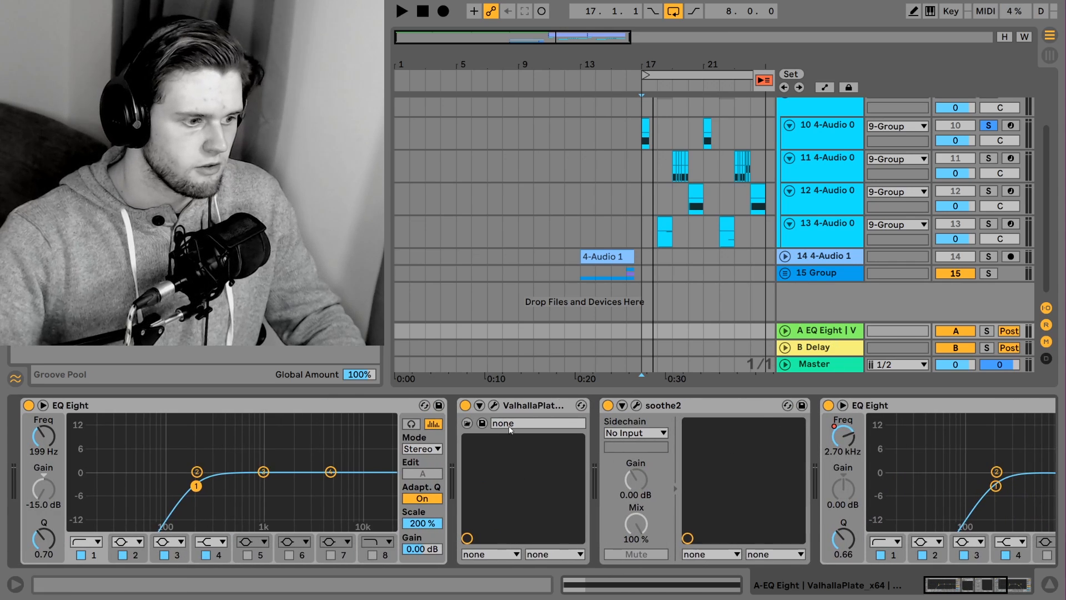
{"action": "left_click", "coordinate": [493, 406]}
{"action": "left_click_drag", "start_coordinate": [499, 229], "coordinate": [645, 189]}
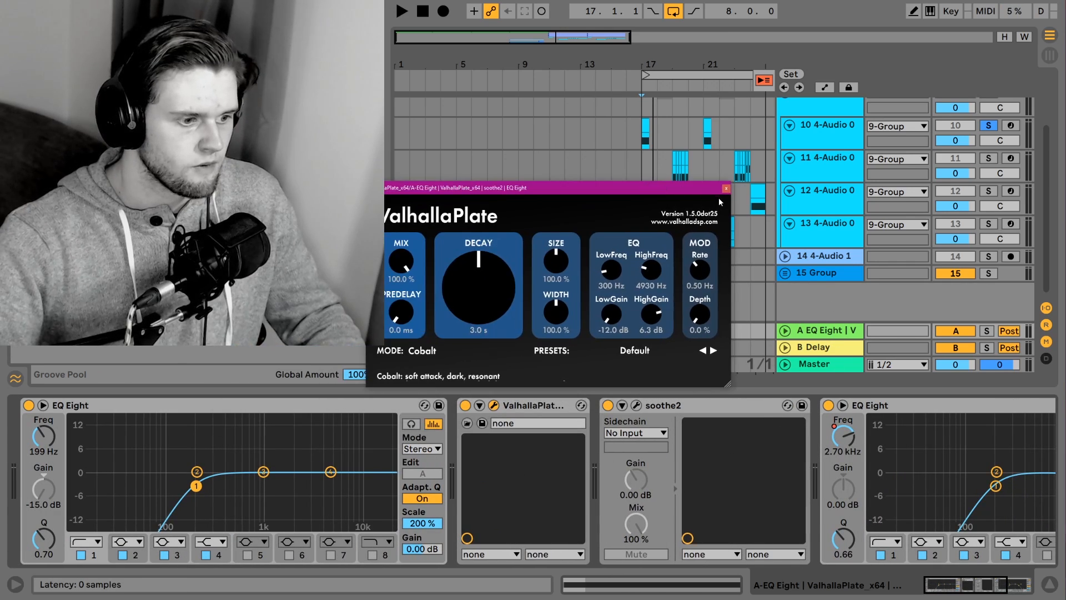
{"action": "left_click", "coordinate": [726, 188]}
{"action": "left_click", "coordinate": [637, 405]}
{"action": "left_click", "coordinate": [637, 404]}
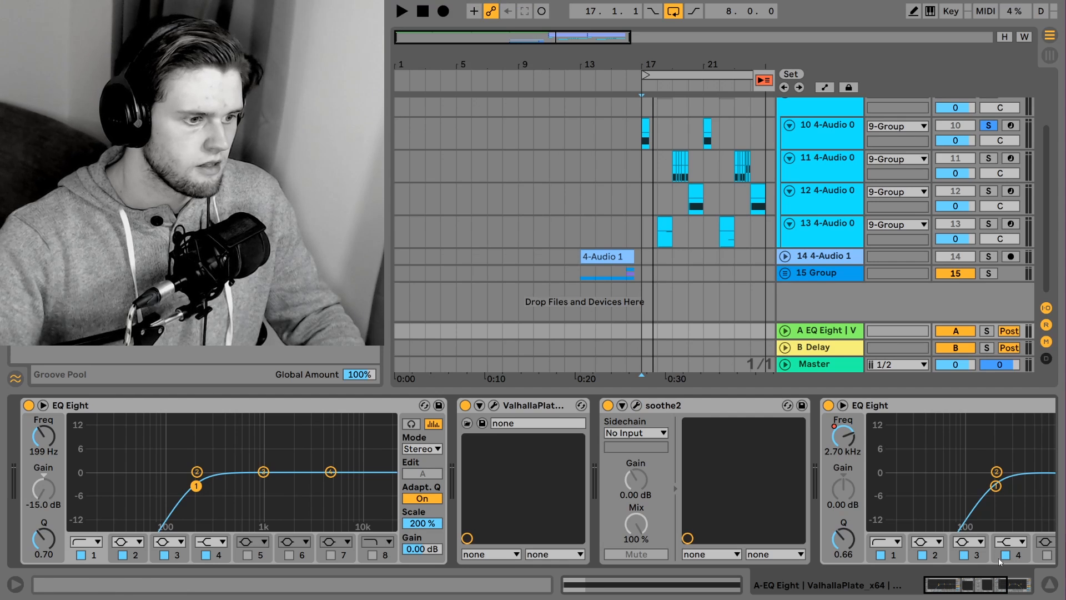
{"action": "left_click_drag", "start_coordinate": [988, 583], "coordinate": [1011, 582]}
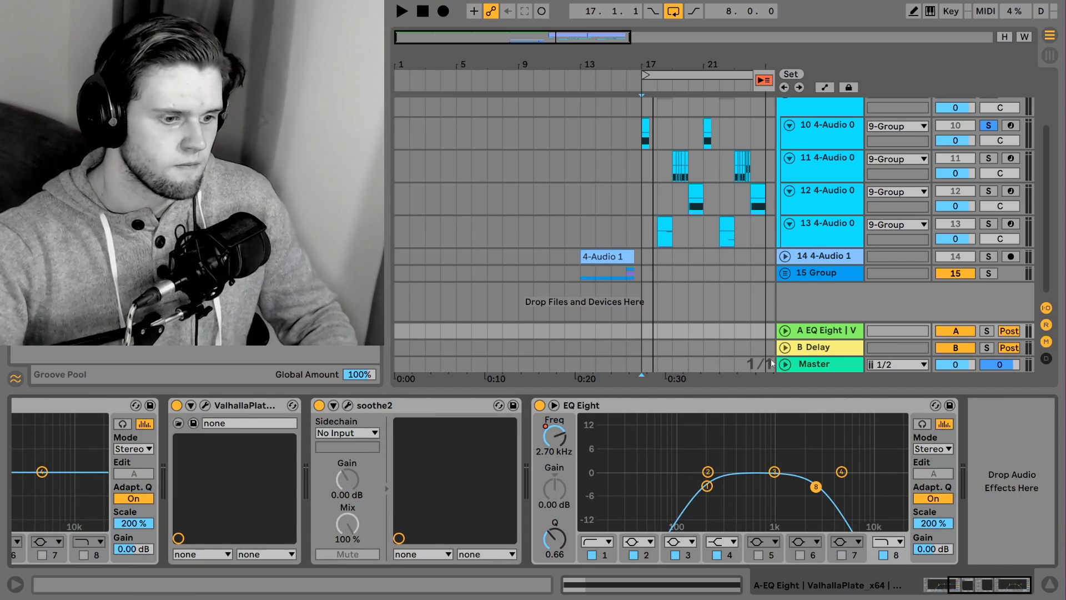
Play the track 10 clip at bar 17 while examining the final EQ Eight on return A
{"action": "left_click", "coordinate": [643, 129]}
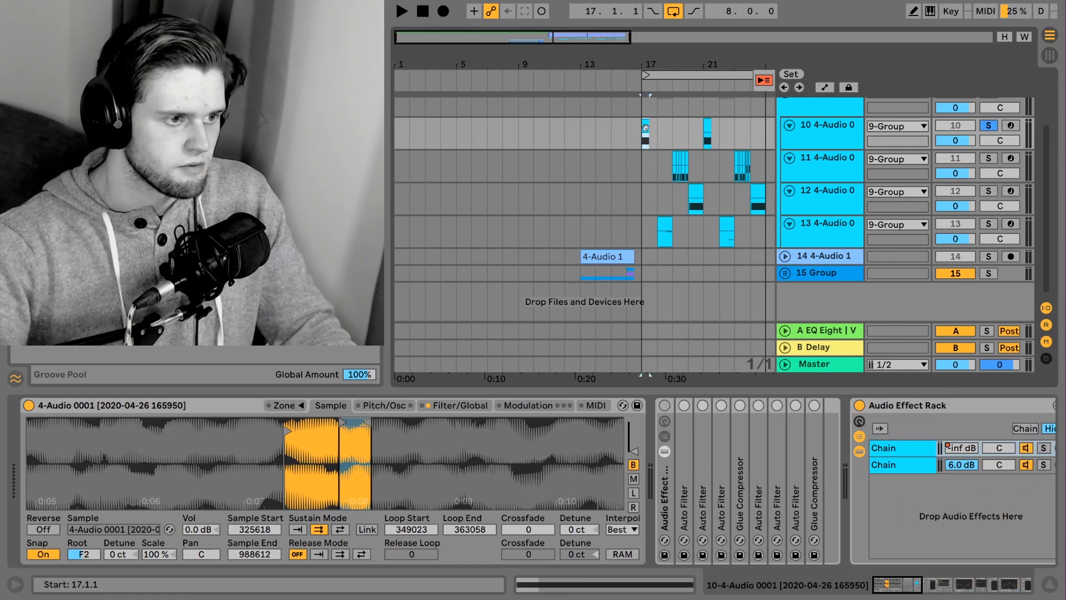
{"action": "left_click", "coordinate": [803, 331]}
{"action": "key", "text": "space"}
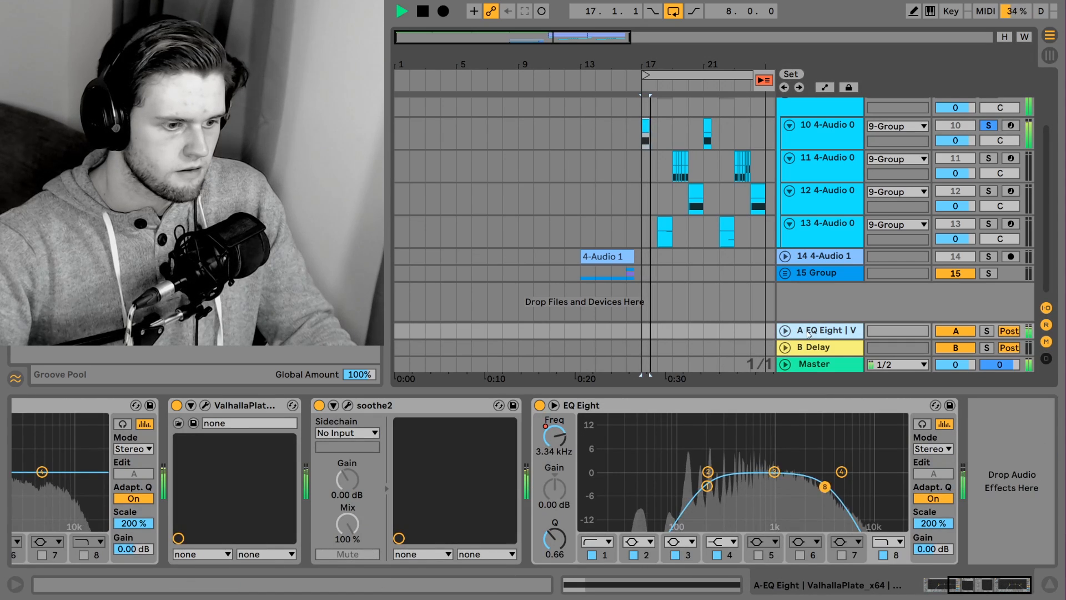
{"action": "key", "text": "space"}
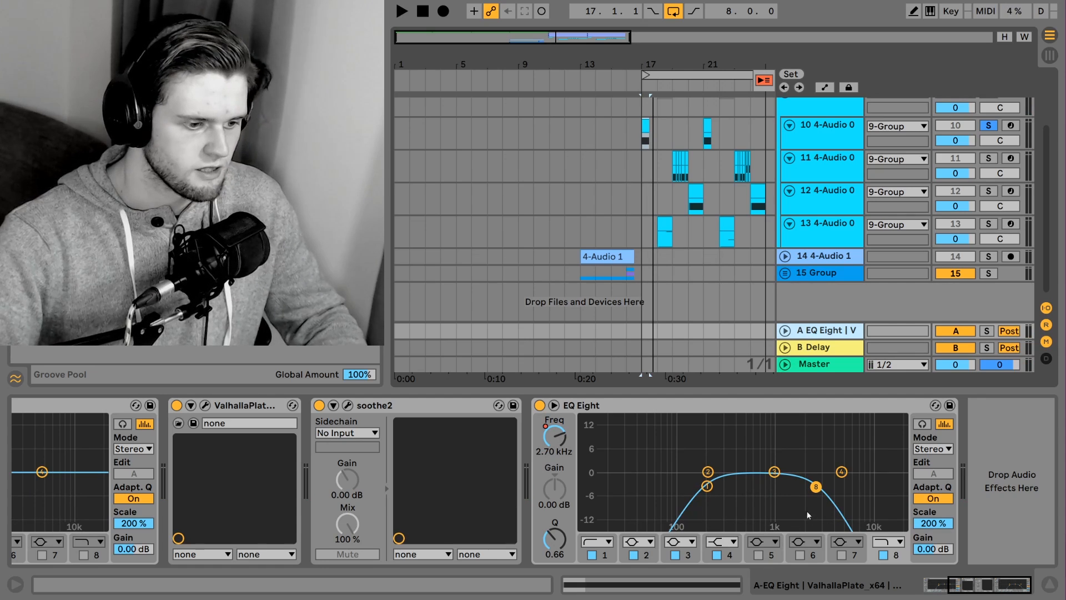
Show the 9 Group's EQ Eight 2 Frequency automation across bars 17 to 25, and view the group's device chain
{"action": "left_click", "coordinate": [1054, 588]}
{"action": "left_click", "coordinate": [813, 202]}
{"action": "left_click_drag", "start_coordinate": [809, 192], "coordinate": [808, 206]}
{"action": "key", "text": "a"}
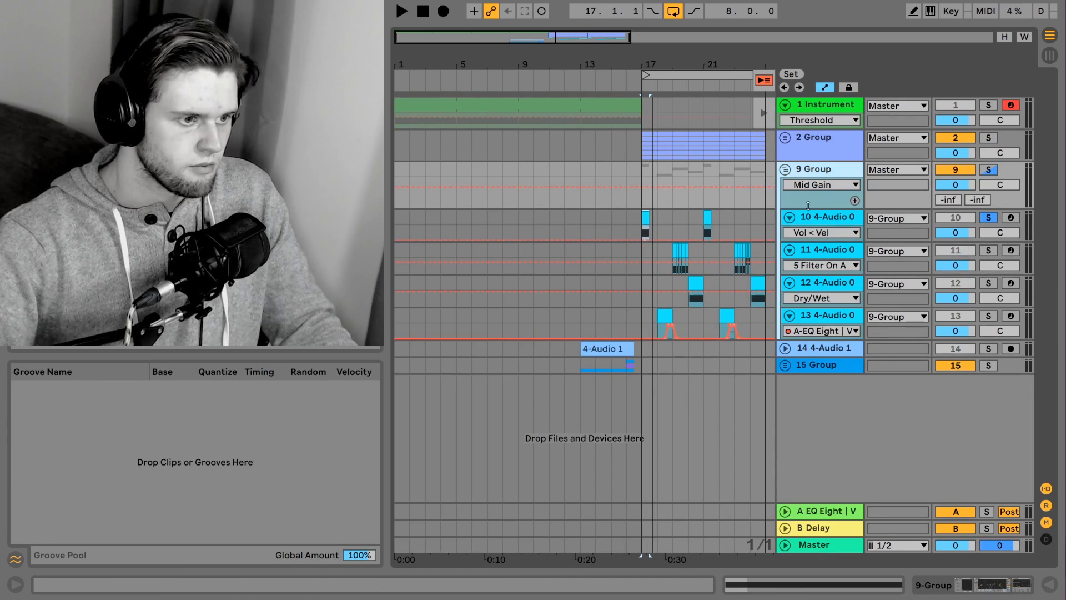
{"action": "left_click", "coordinate": [803, 189]}
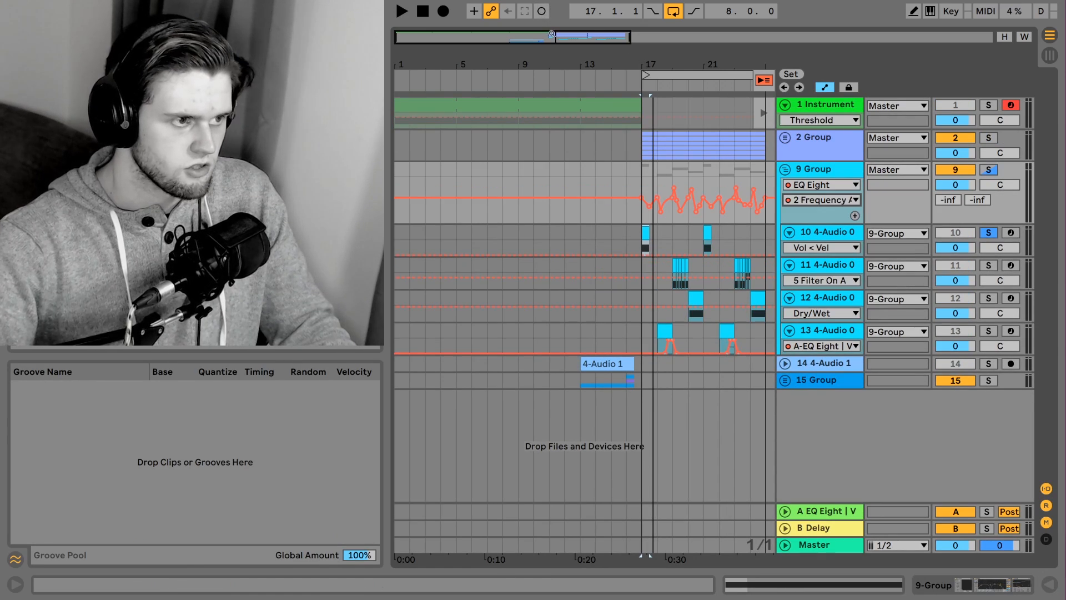
{"action": "left_click_drag", "start_coordinate": [552, 33], "coordinate": [602, 32]}
{"action": "left_click", "coordinate": [957, 589]}
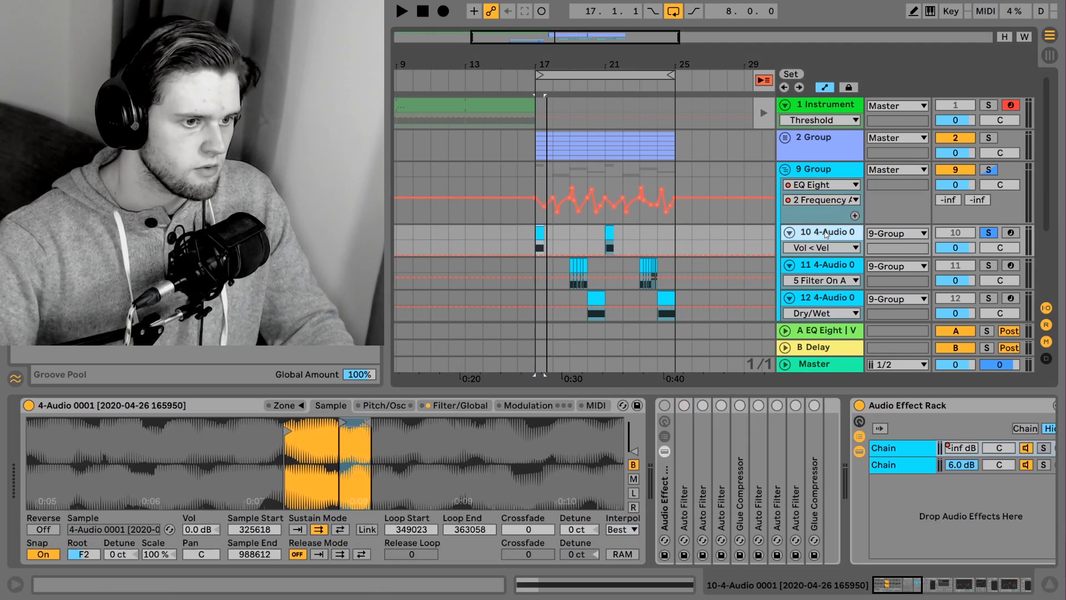
Select the 10 4-Audio 0 track, show the first chain's volume automation, and examine its Chorus and Amp
{"action": "left_click", "coordinate": [506, 240]}
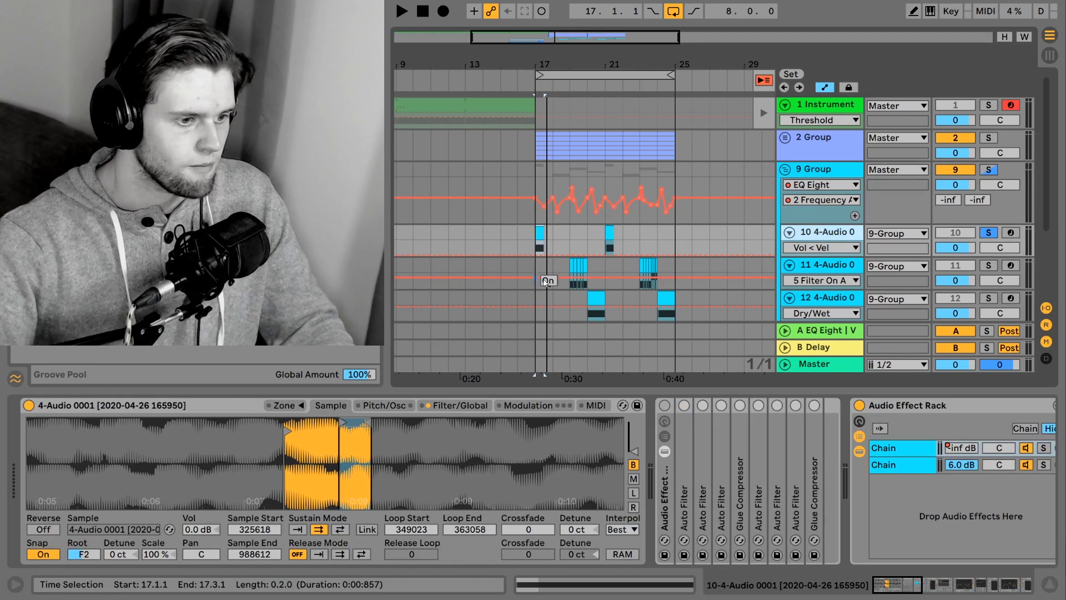
{"action": "left_click_drag", "start_coordinate": [919, 584], "coordinate": [944, 565]}
{"action": "left_click", "coordinate": [383, 444]}
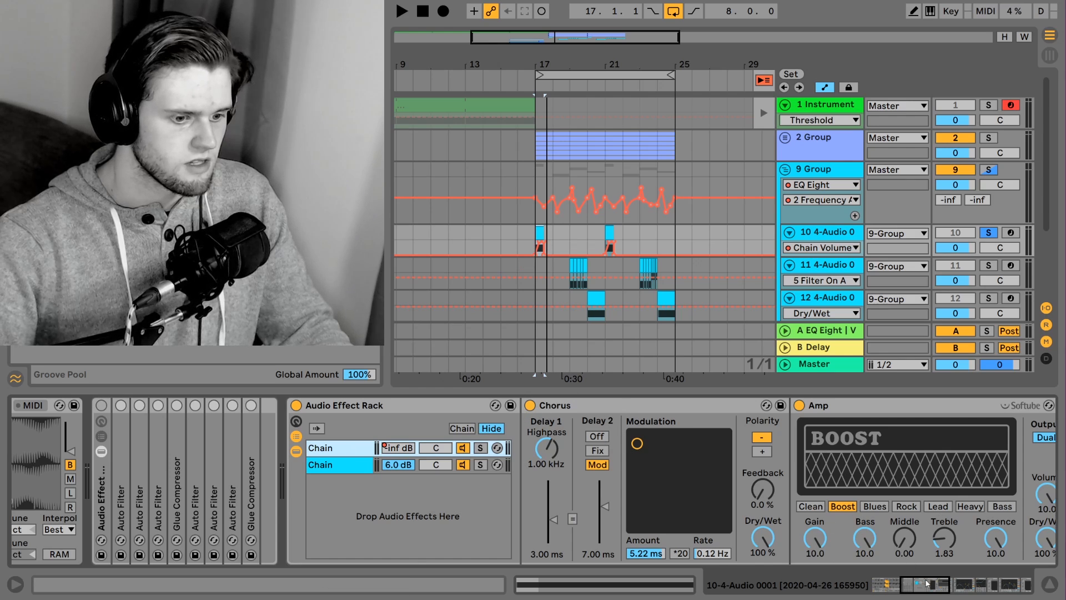
{"action": "left_click_drag", "start_coordinate": [928, 583], "coordinate": [933, 584]}
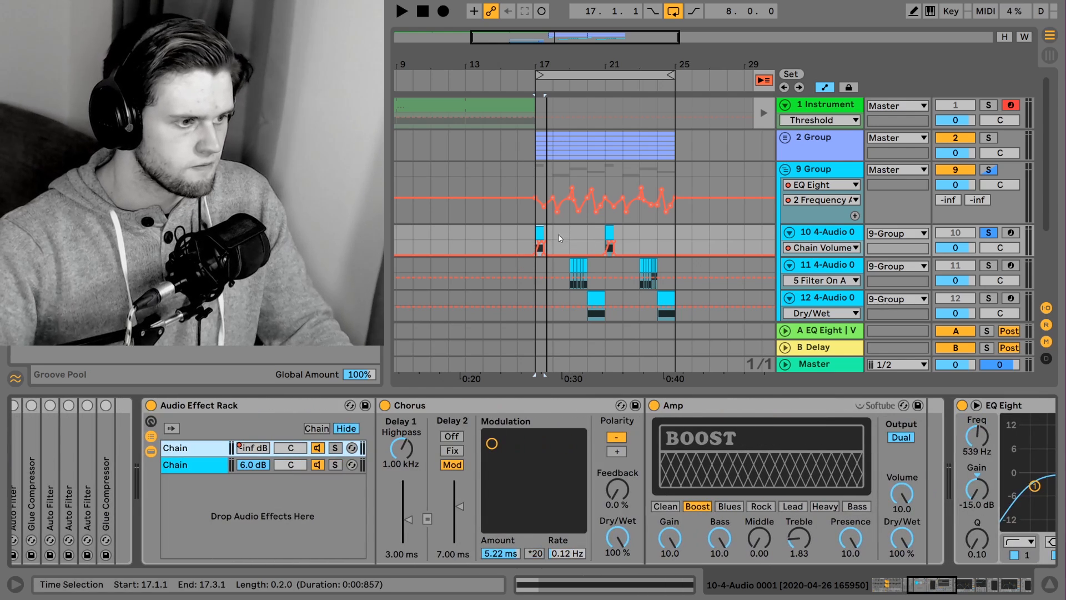
Compare playback from bar 17 with track 10's Amp on, off, and on again
{"action": "key", "text": "space"}
{"action": "key", "text": "space"}
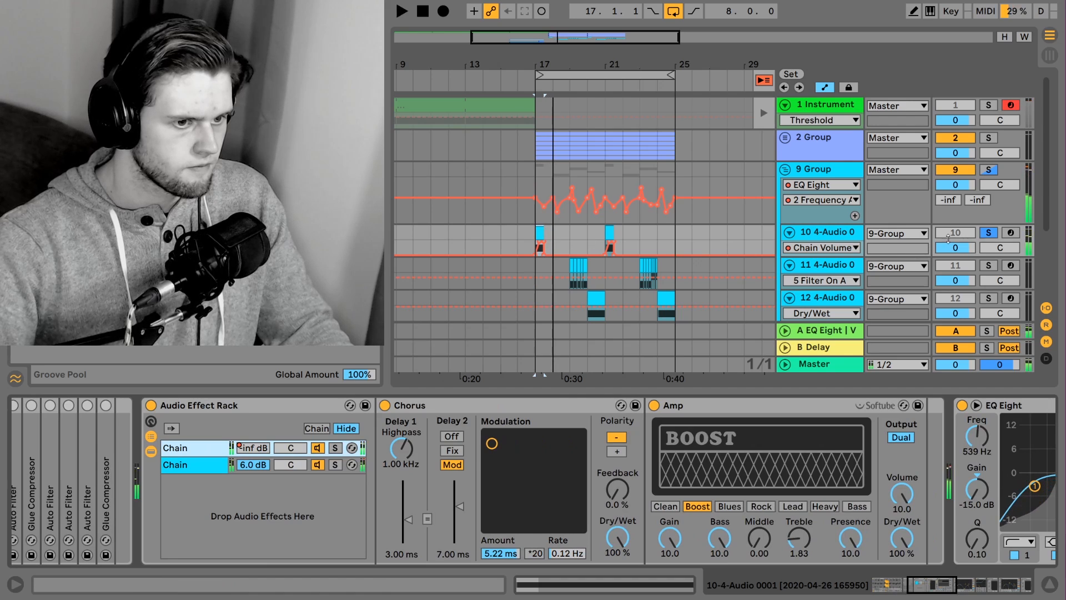
{"action": "left_click", "coordinate": [654, 406]}
{"action": "key", "text": "space"}
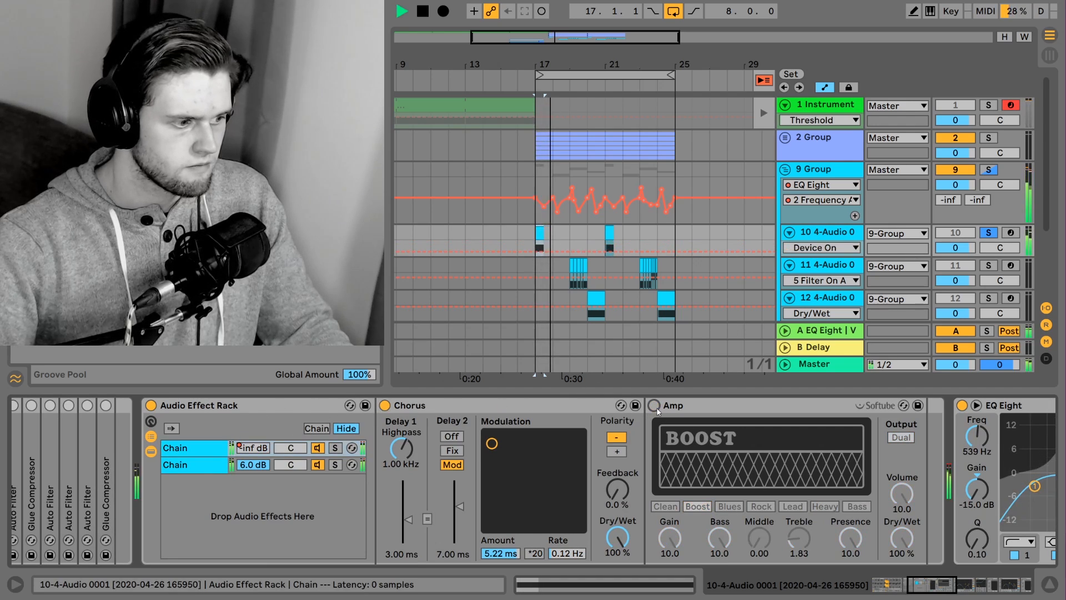
{"action": "key", "text": "space"}
{"action": "key", "text": "space"}
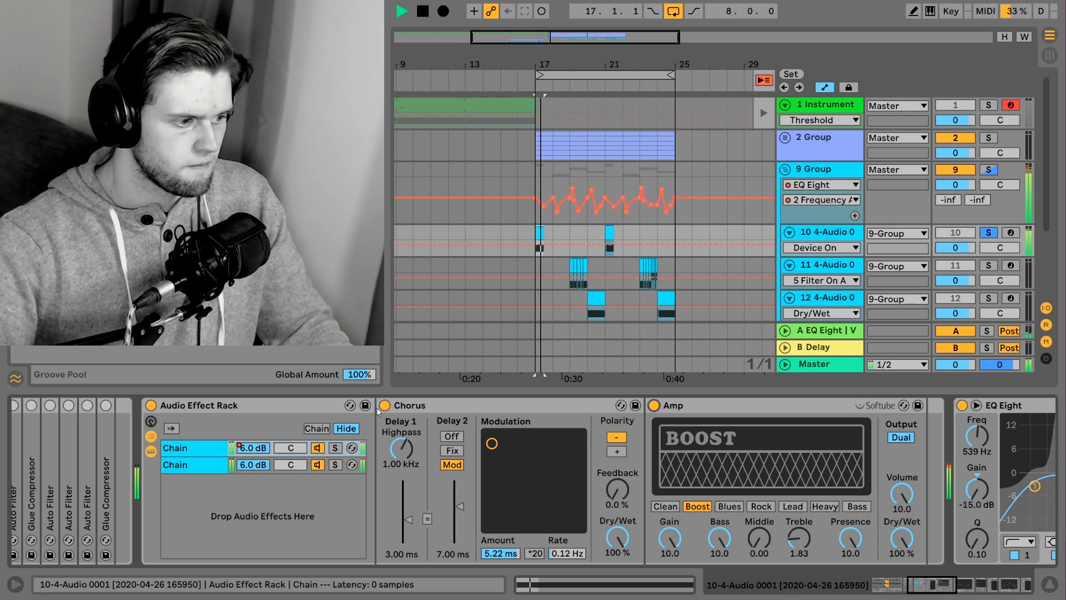
{"action": "key", "text": "space"}
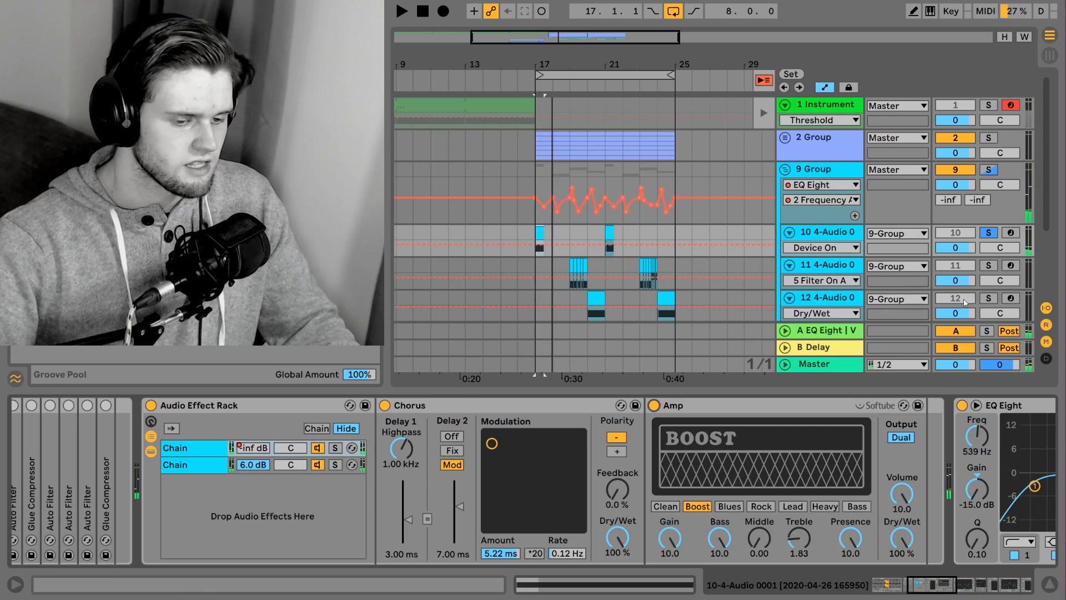
View the EQ Eight after the Amp, unsolo track 10, and play from bar 17 with all tracks audible
{"action": "left_click", "coordinate": [946, 587]}
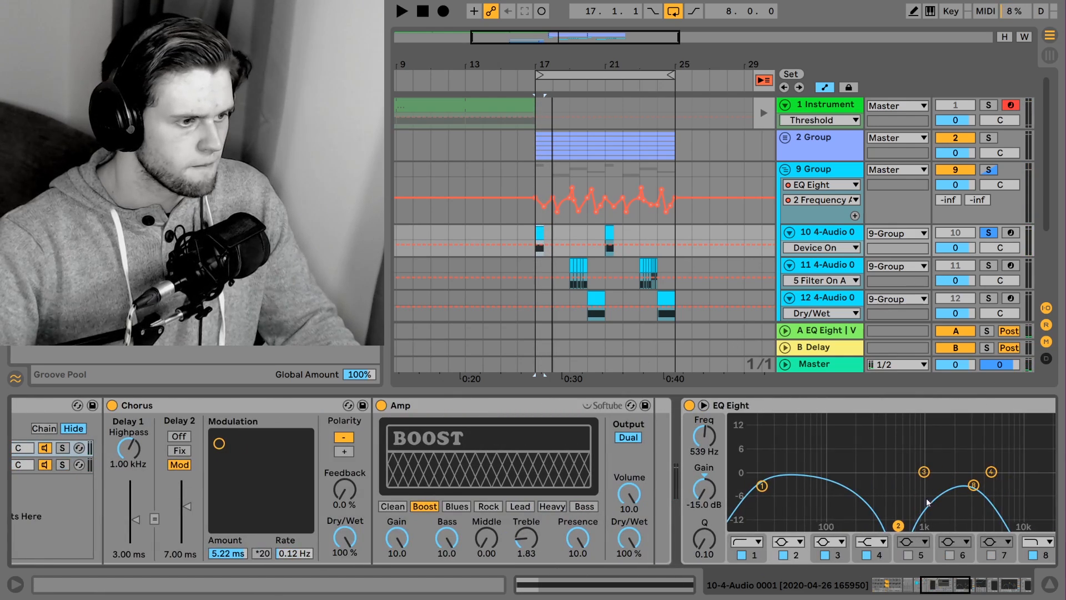
{"action": "left_click", "coordinate": [983, 234]}
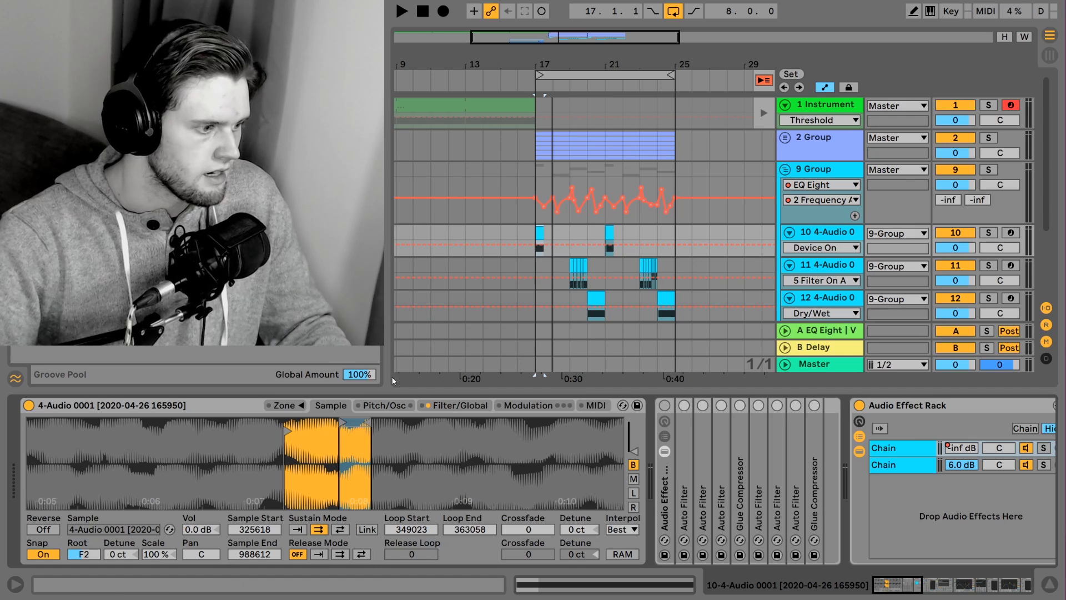
{"action": "key", "text": "space"}
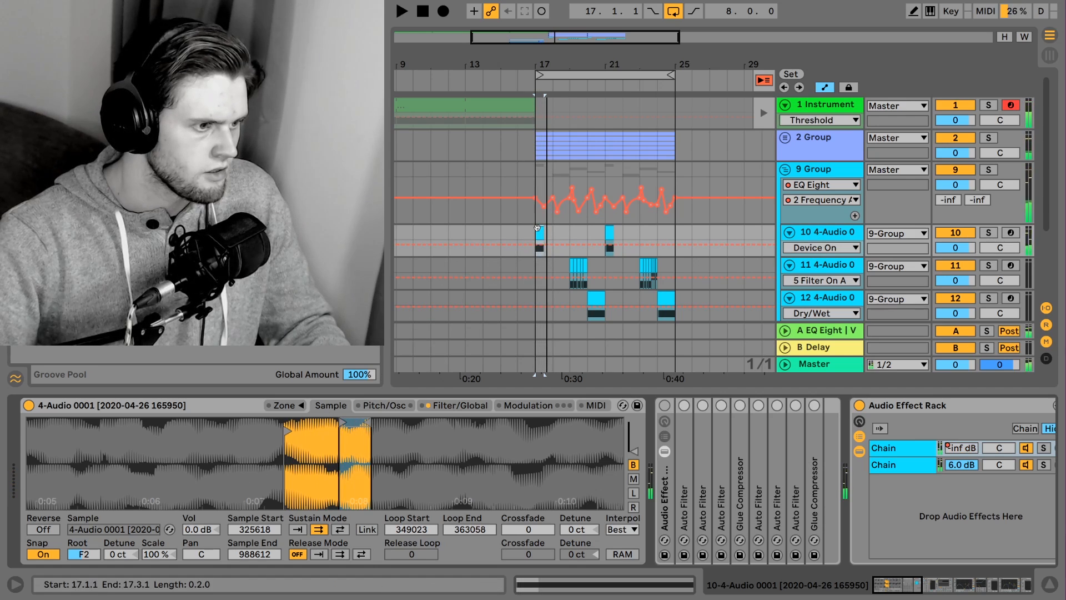
Select the first clip on track 11 at bar 19 and examine its Sampler's pitch and sample settings
{"action": "left_click", "coordinate": [571, 264]}
{"action": "left_click", "coordinate": [379, 406]}
{"action": "left_click", "coordinate": [331, 406]}
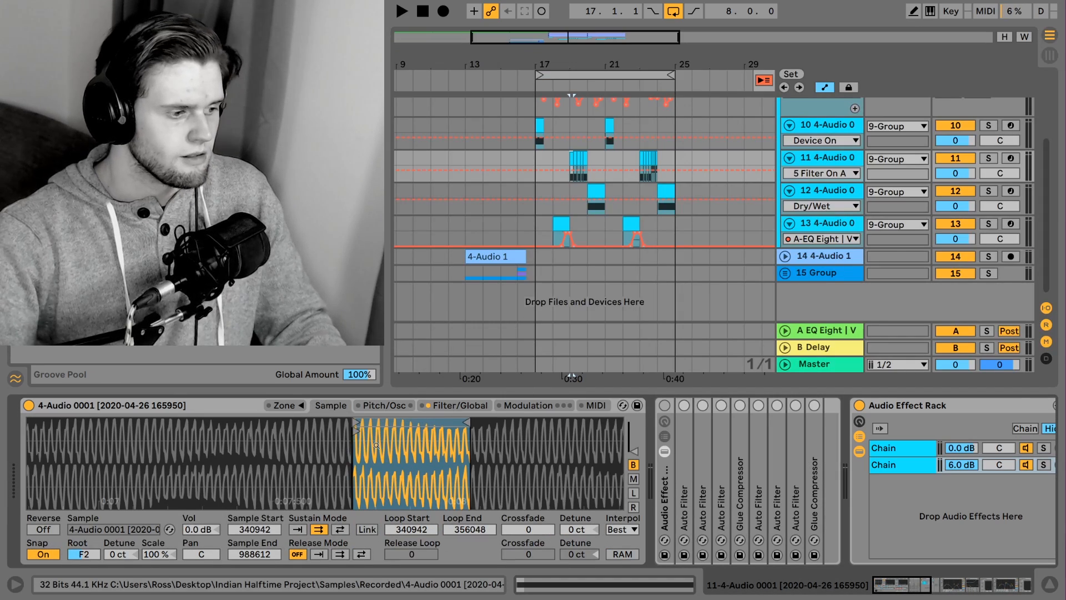
Select the track 12 clip at bar 20, review its Sampler's modulation, pitch and sample settings, and play it
{"action": "left_click", "coordinate": [589, 183]}
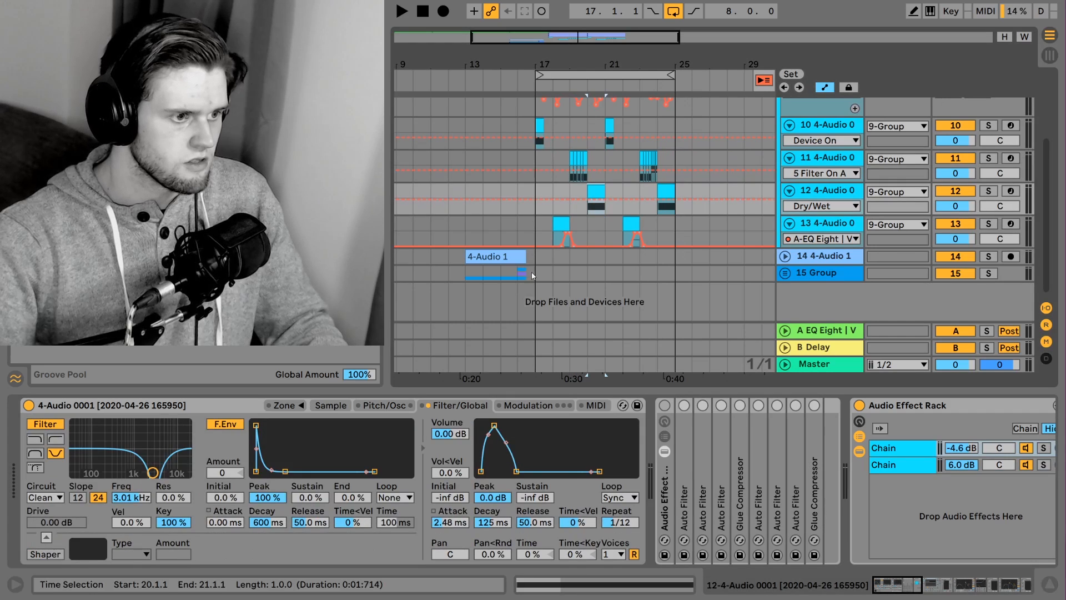
{"action": "left_click", "coordinate": [531, 405]}
{"action": "left_click", "coordinate": [383, 405]}
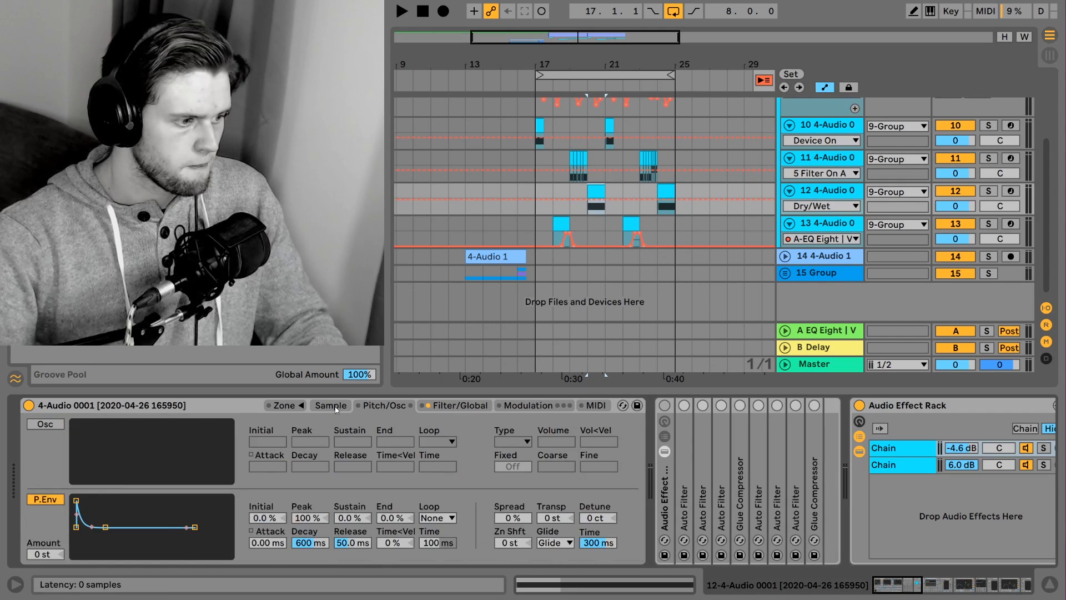
{"action": "left_click", "coordinate": [336, 406]}
{"action": "key", "text": "space"}
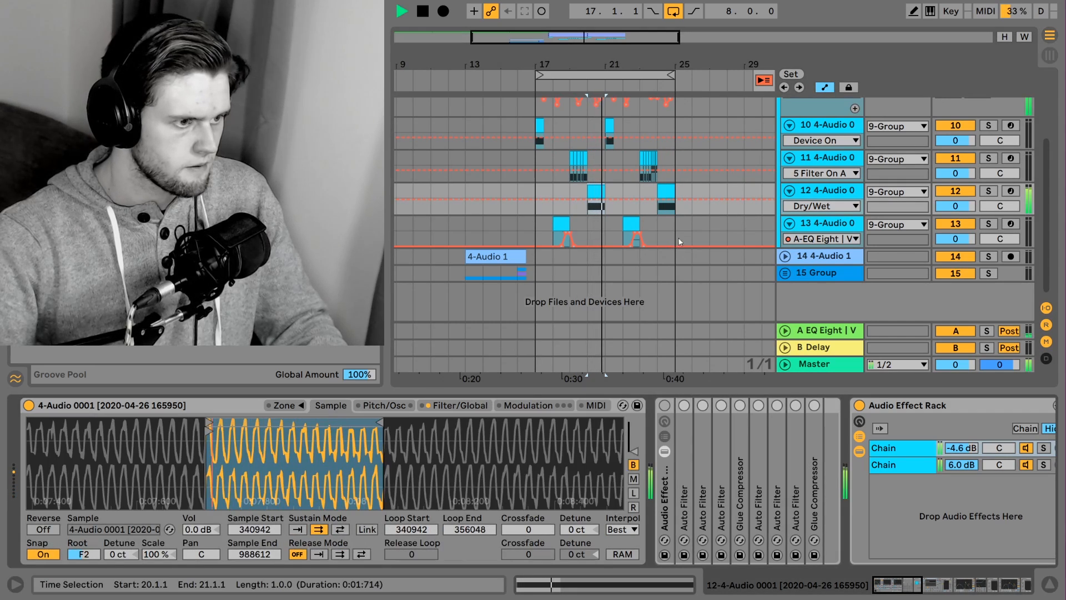
{"action": "key", "text": "space"}
Examine track 11's short repeated clips at bar 19 up close, and play them through into bar 20
{"action": "left_click", "coordinate": [569, 156]}
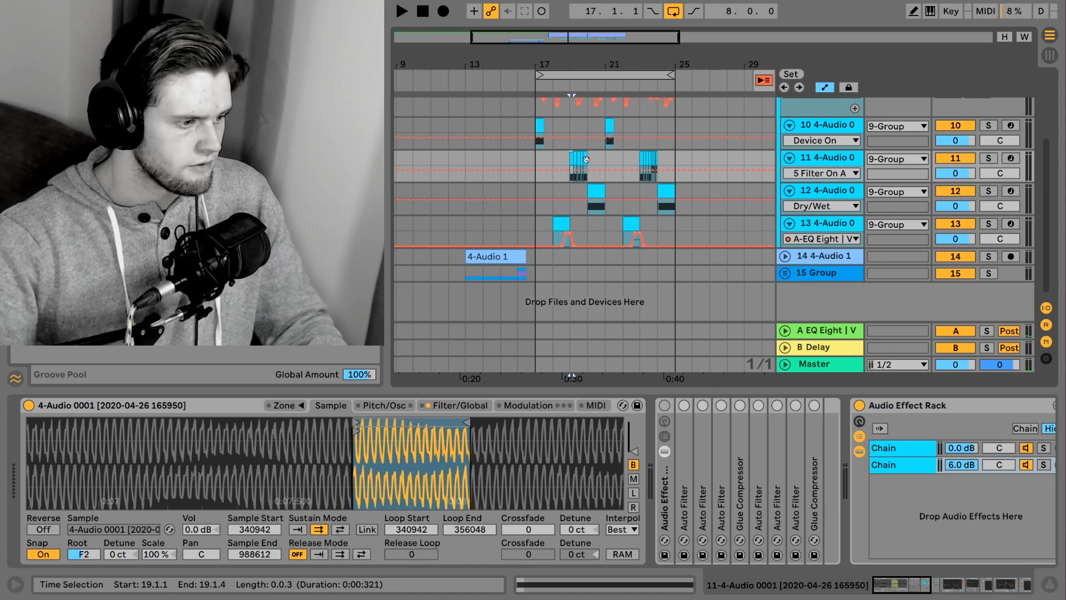
{"action": "left_click_drag", "start_coordinate": [551, 39], "coordinate": [583, 125]}
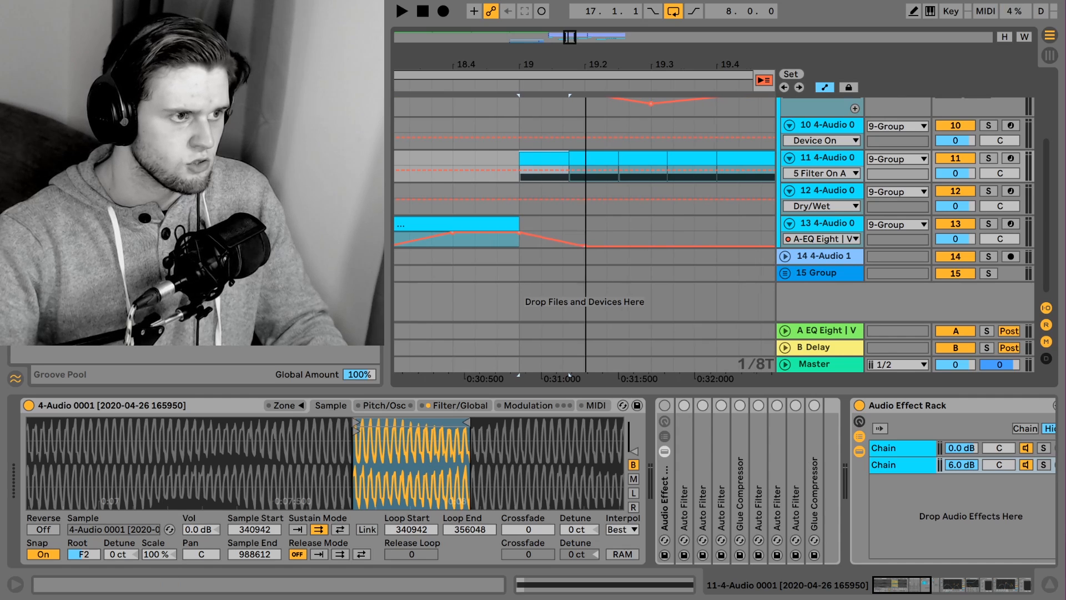
{"action": "mouse_move", "coordinate": [570, 38]}
{"action": "left_mouse_down"}
{"action": "mouse_move", "coordinate": [566, 8]}
{"action": "mouse_move", "coordinate": [580, 39]}
{"action": "mouse_move", "coordinate": [578, 24]}
{"action": "left_mouse_up"}
{"action": "key", "text": "space"}
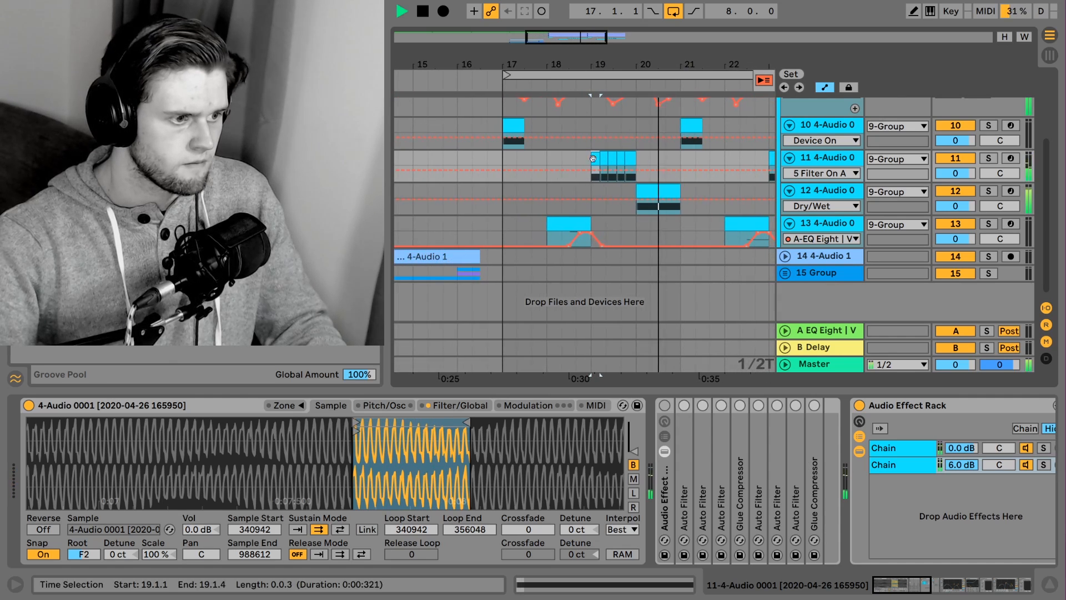
{"action": "key", "text": "space"}
Select the track 13 clip at bar 18, play it, and examine its MIDI notes
{"action": "left_click", "coordinate": [564, 223]}
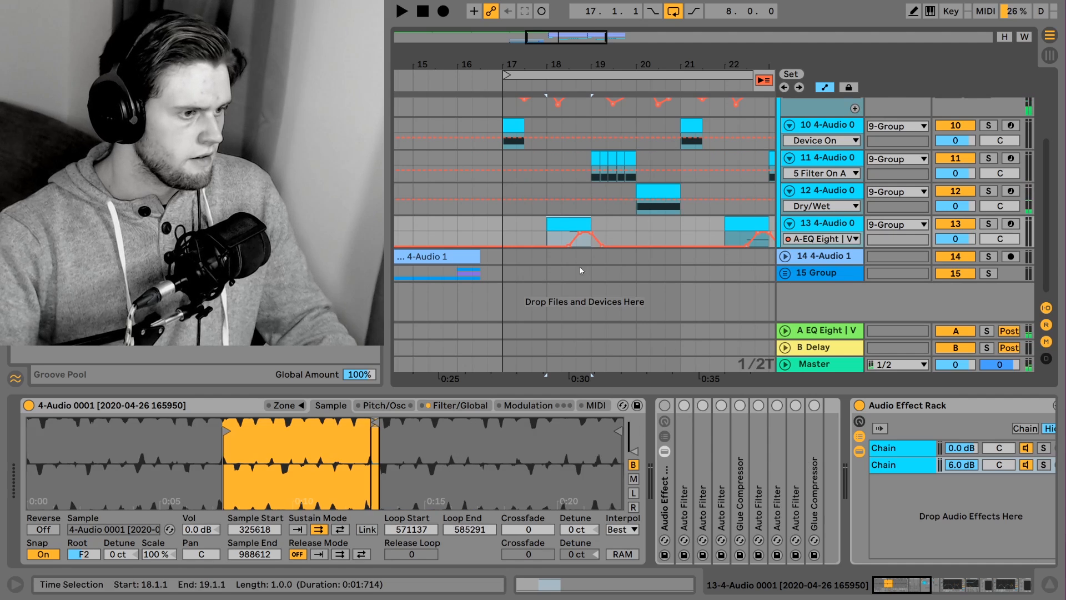
{"action": "key", "text": "space"}
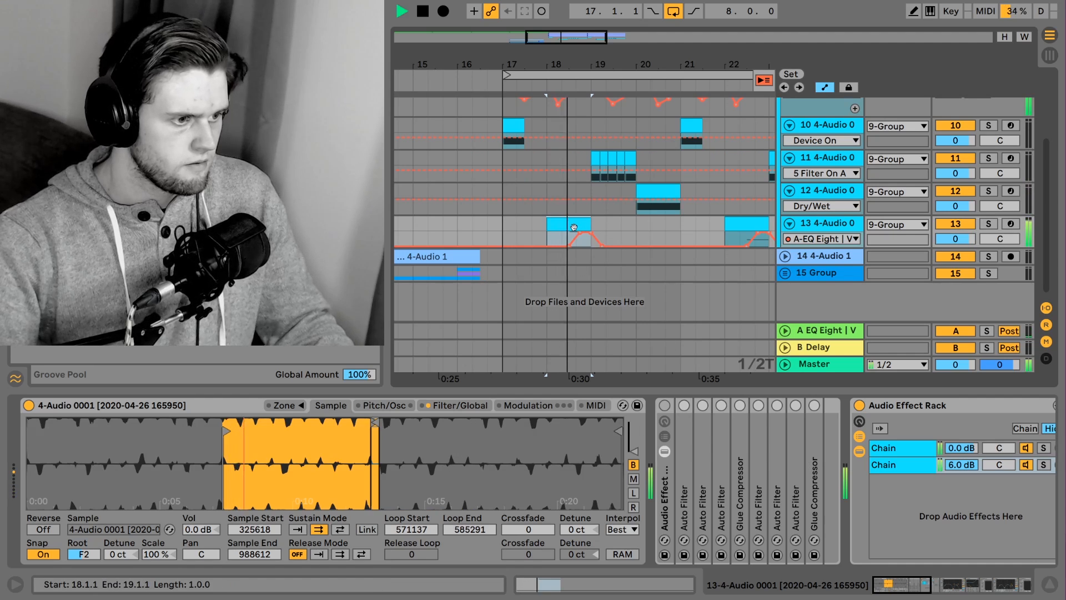
{"action": "key", "text": "space"}
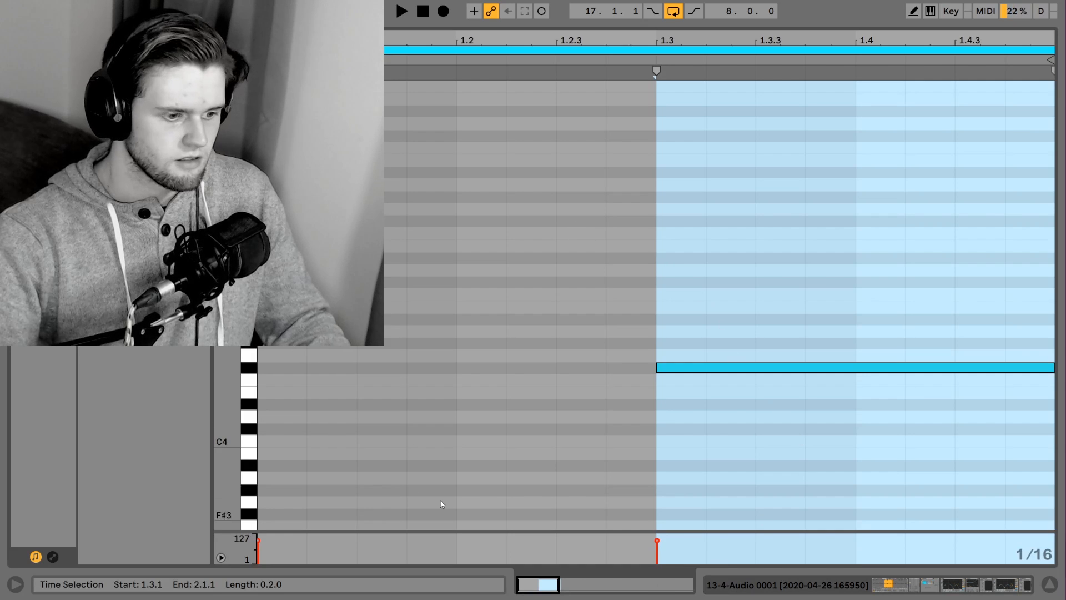
{"action": "left_click_drag", "start_coordinate": [226, 441], "coordinate": [229, 260]}
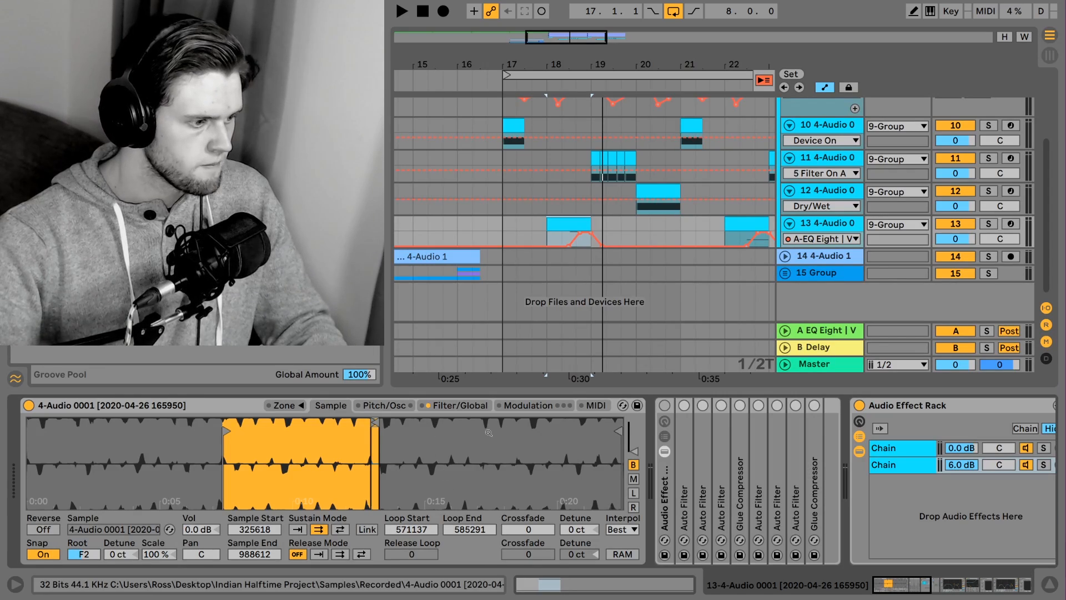
Show the pitch settings of track 13's Sampler and switch its glide mode to Off and back to Glide
{"action": "left_click", "coordinate": [373, 406]}
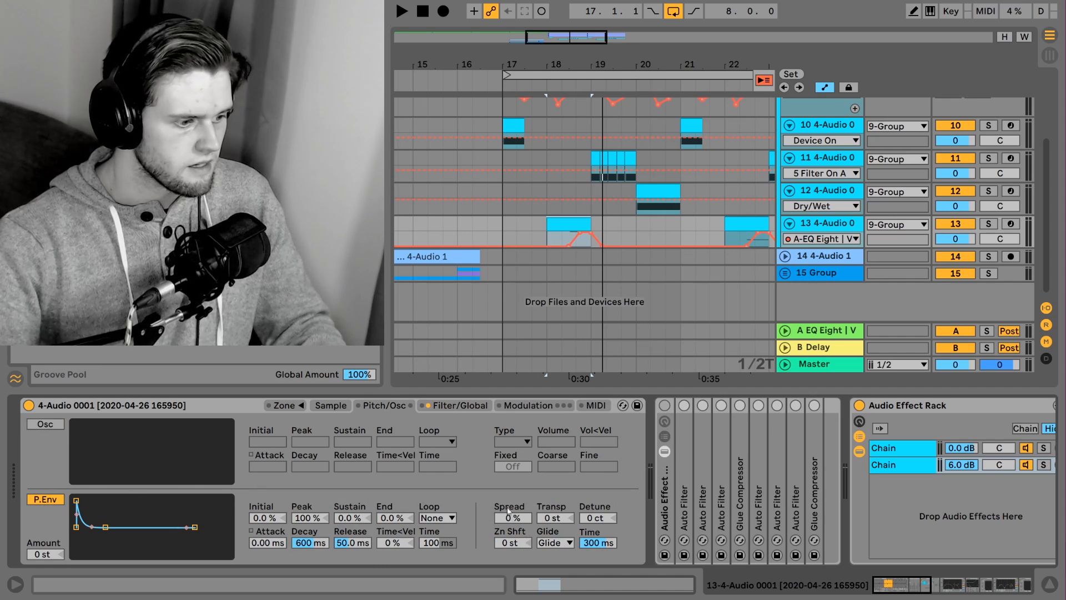
{"action": "left_click", "coordinate": [559, 543]}
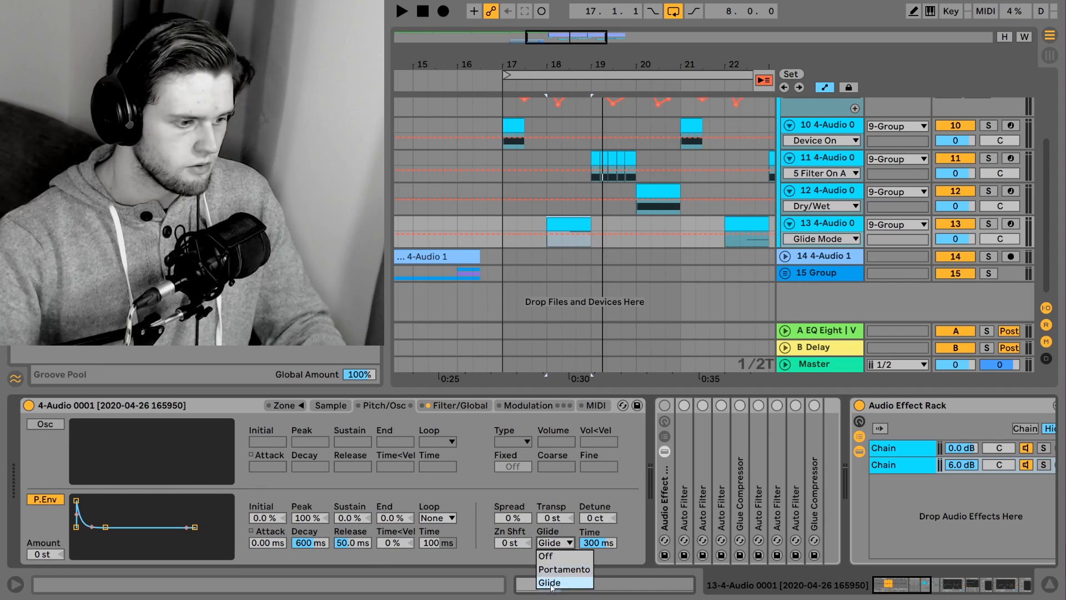
{"action": "left_click", "coordinate": [554, 544]}
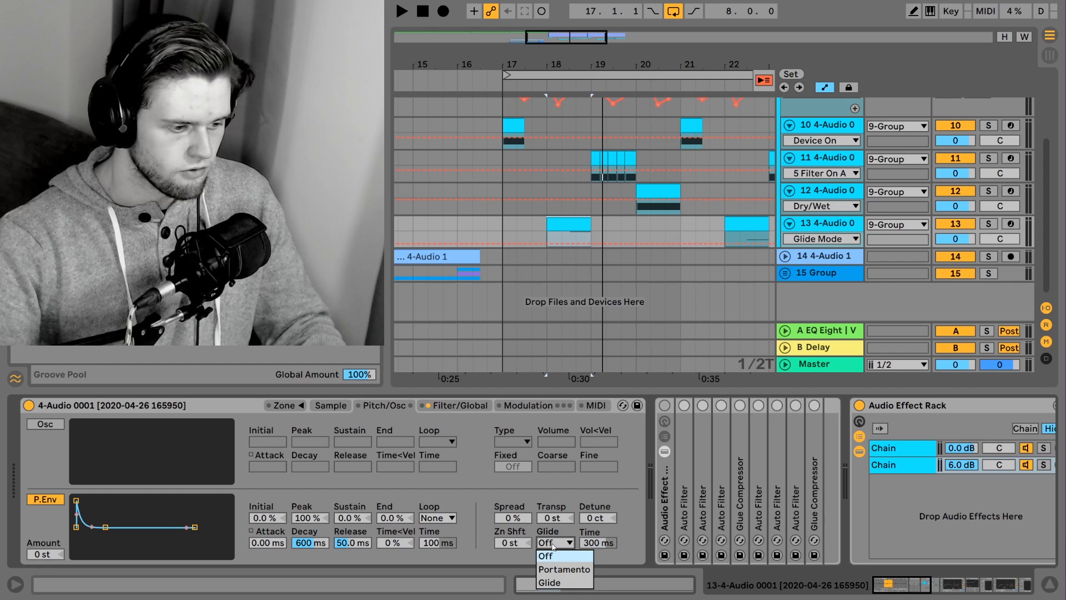
{"action": "left_click", "coordinate": [553, 578]}
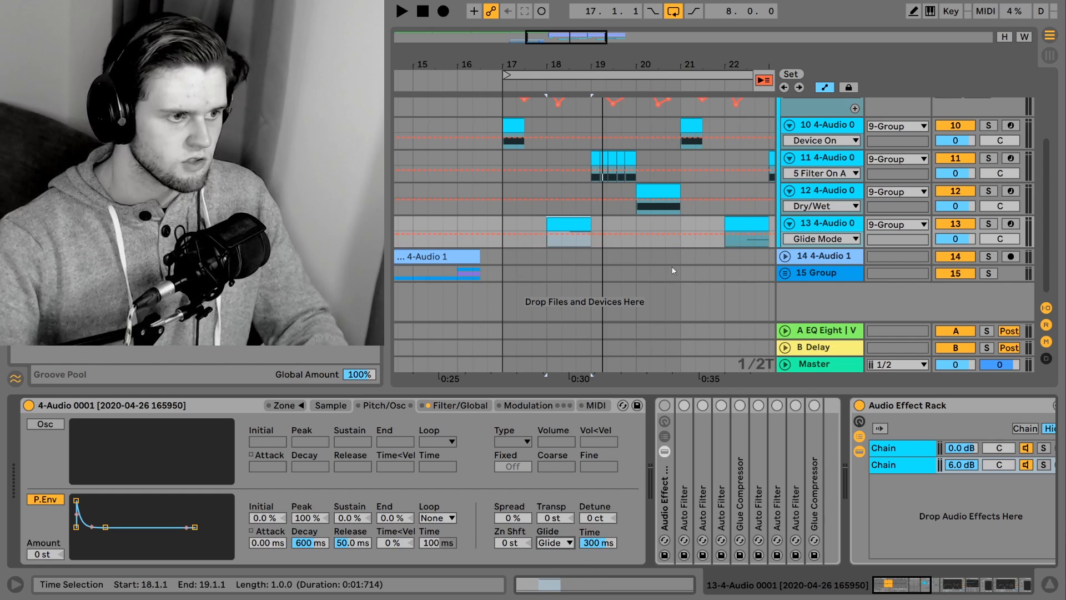
Enlarge track 13 and show its Mixer automation for the send to return A
{"action": "key", "text": "ctrl+alt+l"}
{"action": "left_click_drag", "start_coordinate": [816, 356], "coordinate": [818, 399]}
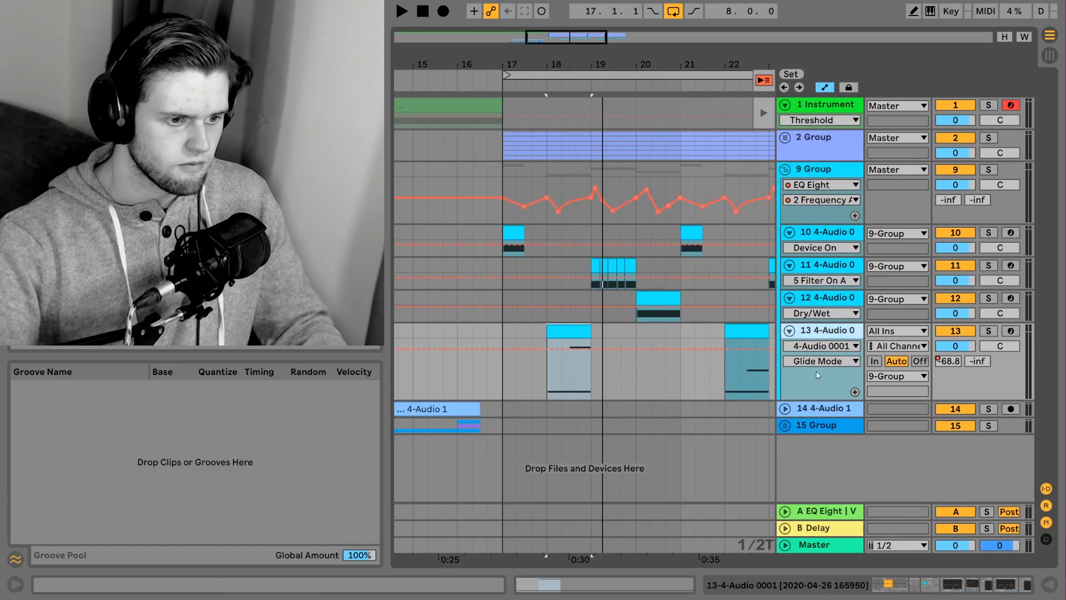
{"action": "left_click", "coordinate": [819, 346]}
{"action": "left_click", "coordinate": [811, 317]}
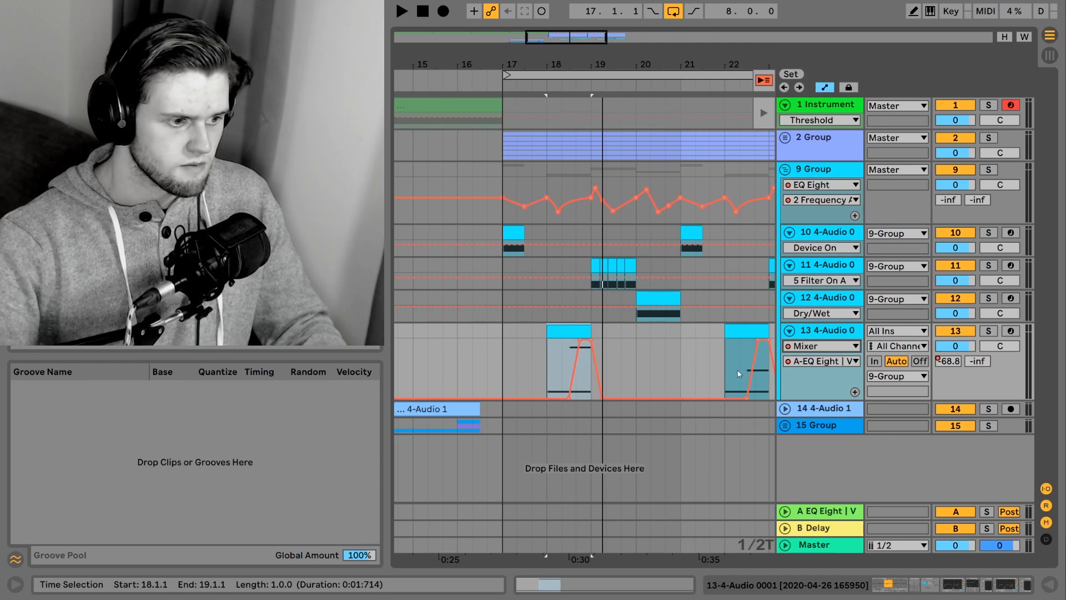
Play from bar 18 while examining the Channel EQ, FabFilter Saturn and EQ Eight in track 13's device chain
{"action": "key", "text": "ctrl+alt+l"}
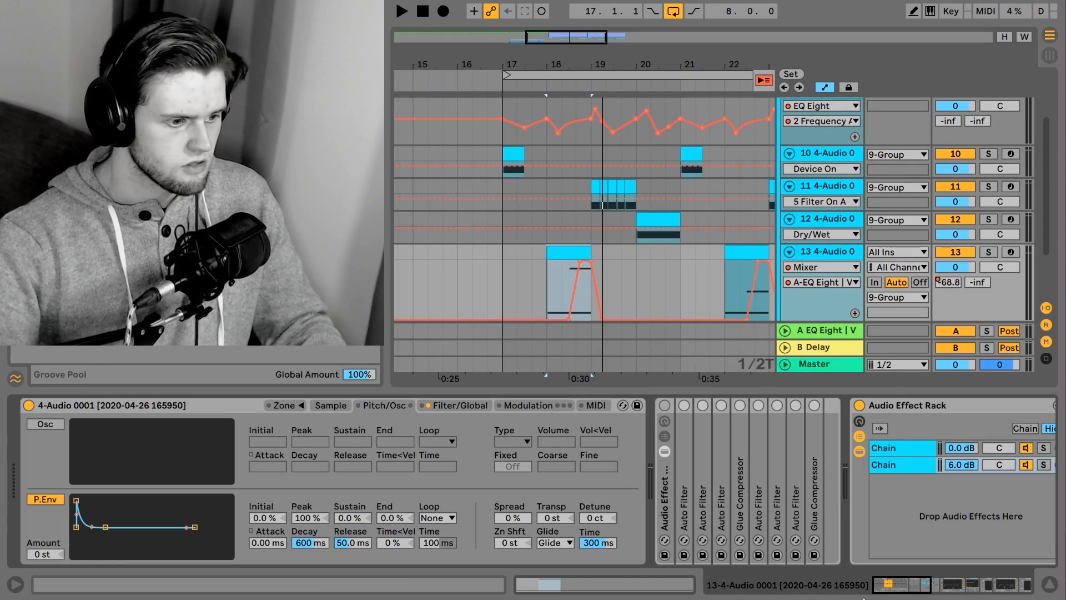
{"action": "left_click_drag", "start_coordinate": [899, 588], "coordinate": [978, 571]}
{"action": "key", "text": "space"}
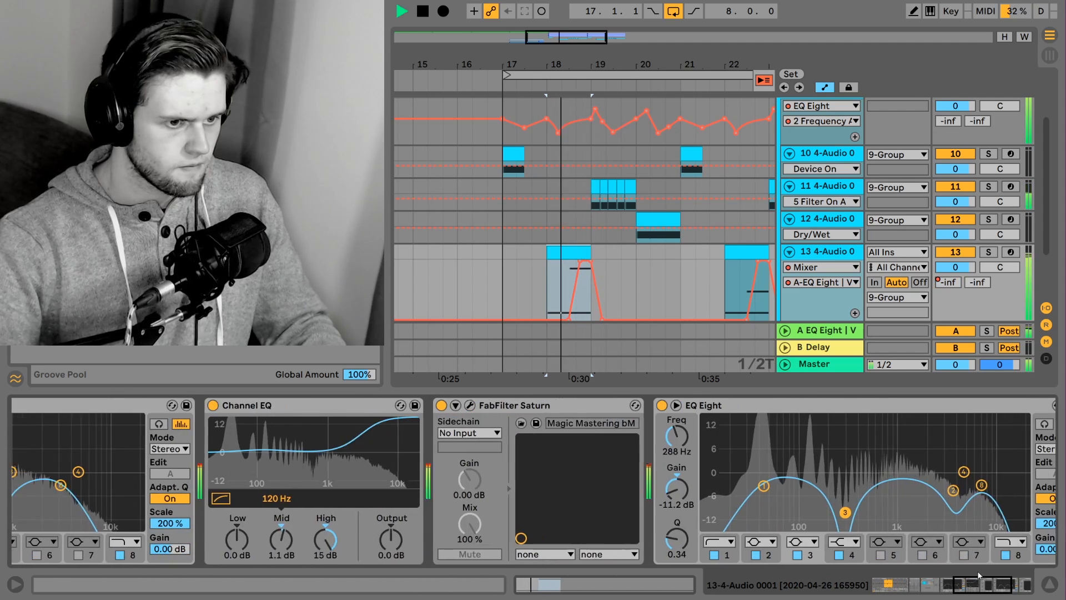
Play the arrangement while examining the ValhallaPlate, soothe2 and EQ Eight in the device chain of return A
{"action": "key", "text": "space"}
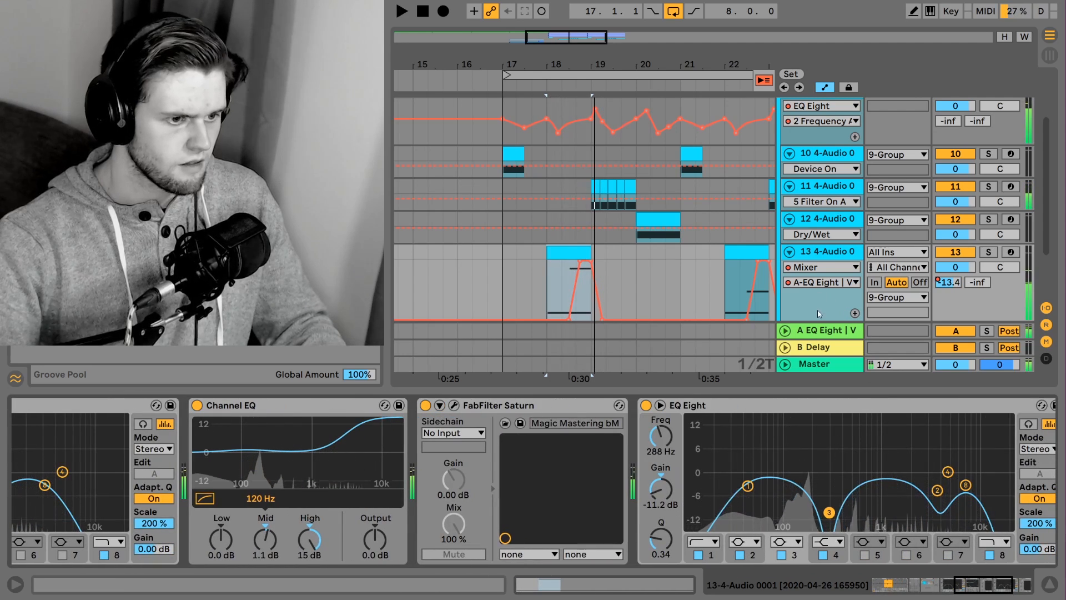
{"action": "left_click", "coordinate": [828, 331]}
{"action": "key", "text": "space"}
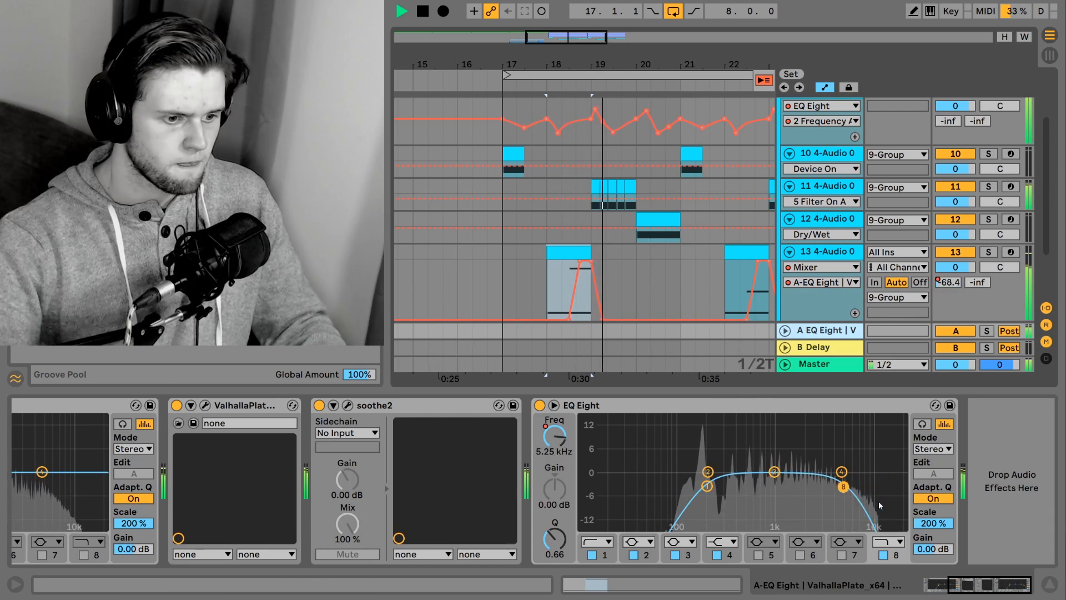
{"action": "key", "text": "space"}
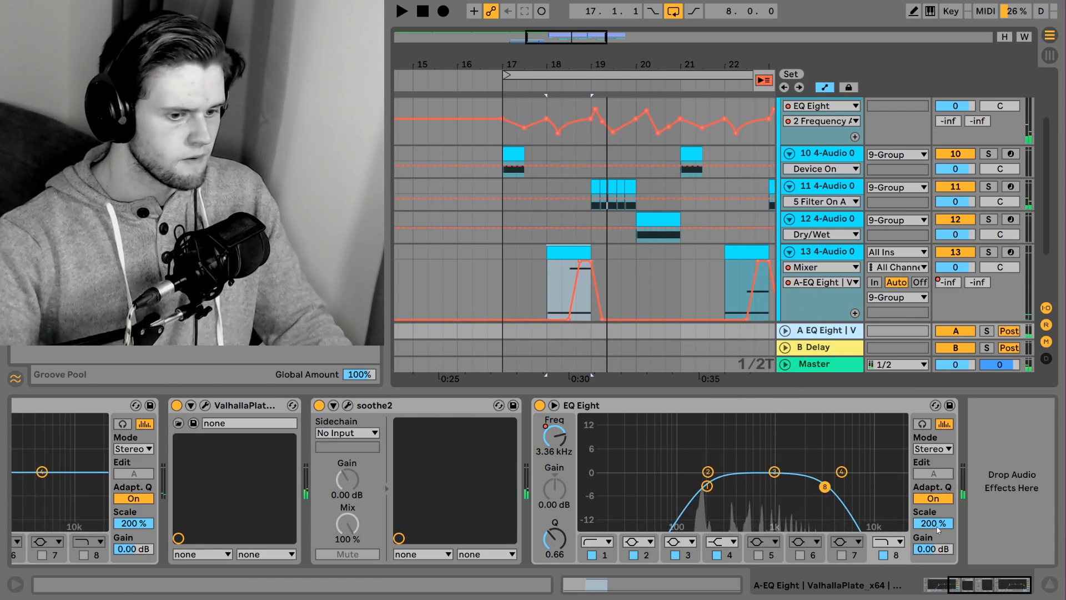
Hide the automation lanes and the device chain, and reduce the height of track 13
{"action": "key", "text": "a"}
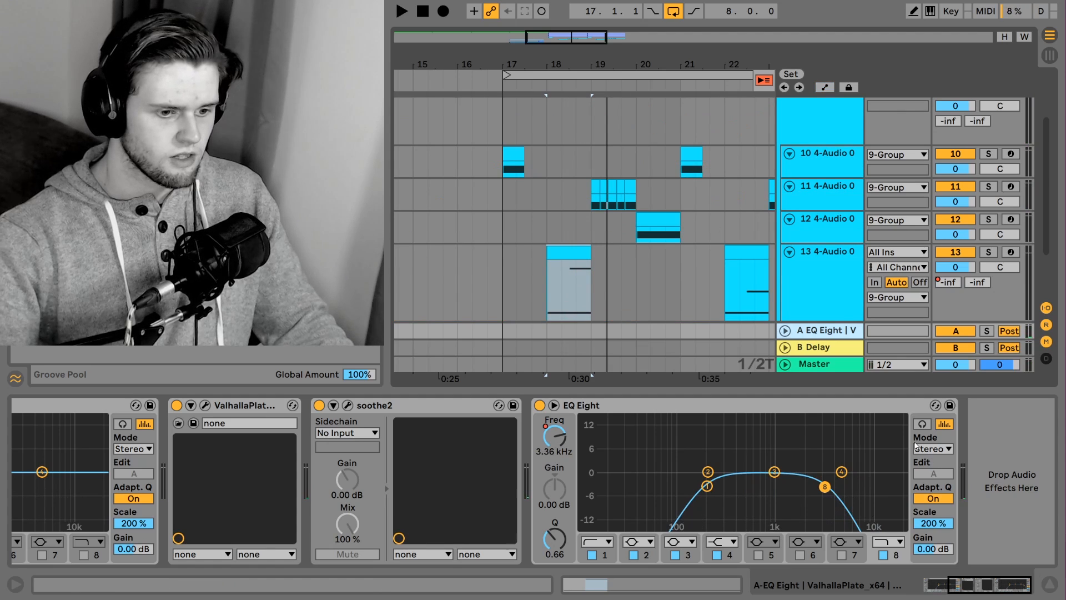
{"action": "scroll", "coordinate": [799, 256], "scroll_direction": "down", "scroll_amount": 3}
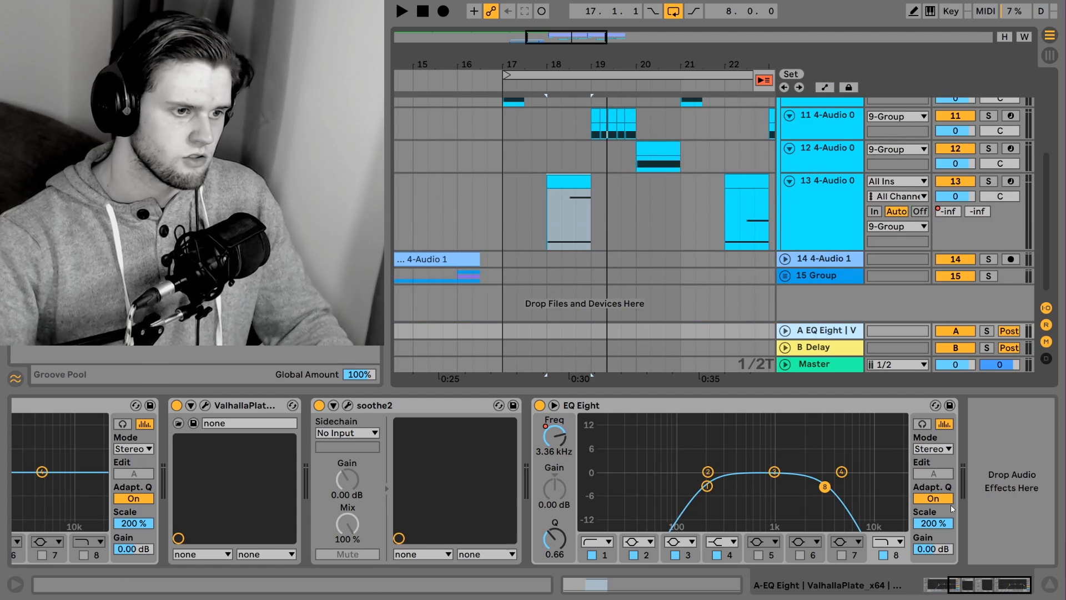
{"action": "left_click", "coordinate": [1049, 585]}
{"action": "left_click_drag", "start_coordinate": [827, 398], "coordinate": [835, 359]}
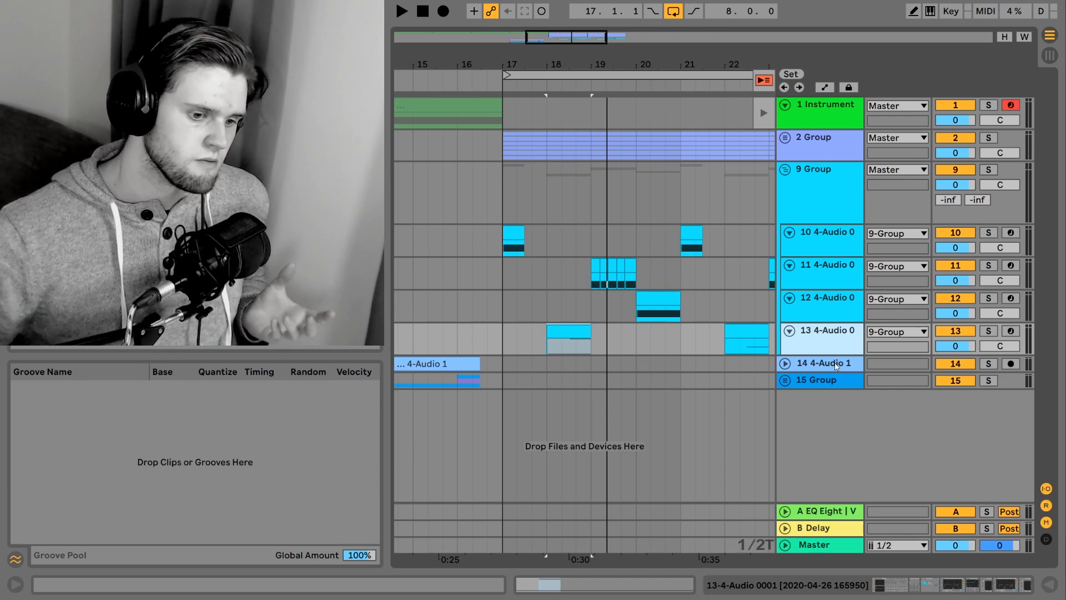
Show the filter and global settings of track 13's Sampler and examine the effect rack, EQ Eight and Channel EQ after it
{"action": "left_click", "coordinate": [892, 591]}
{"action": "scroll", "coordinate": [397, 510], "scroll_direction": "left", "scroll_amount": 15}
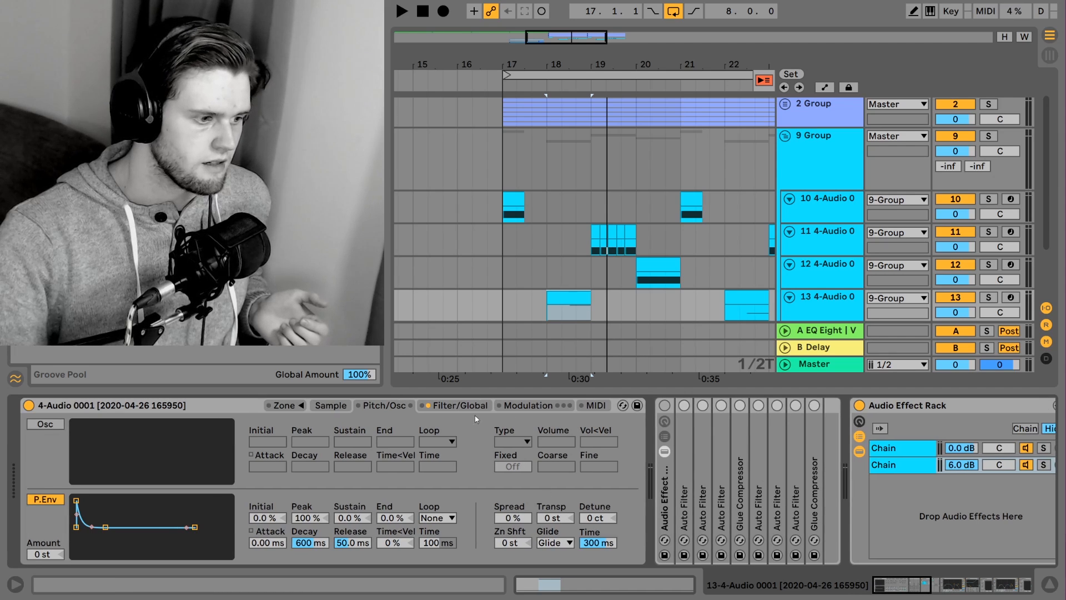
{"action": "left_click", "coordinate": [473, 406]}
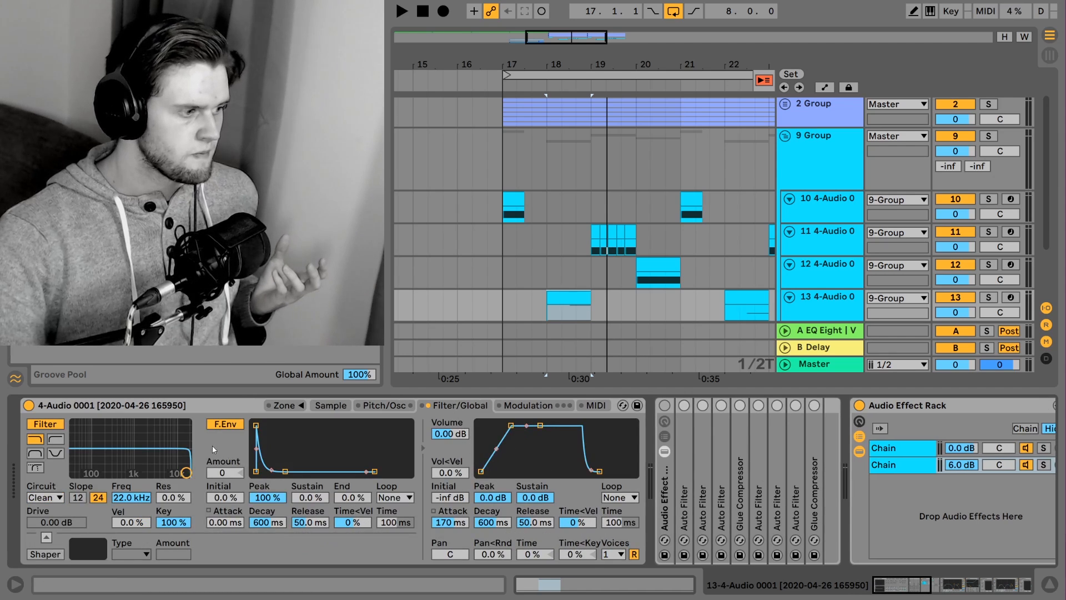
{"action": "left_click_drag", "start_coordinate": [915, 589], "coordinate": [966, 566]}
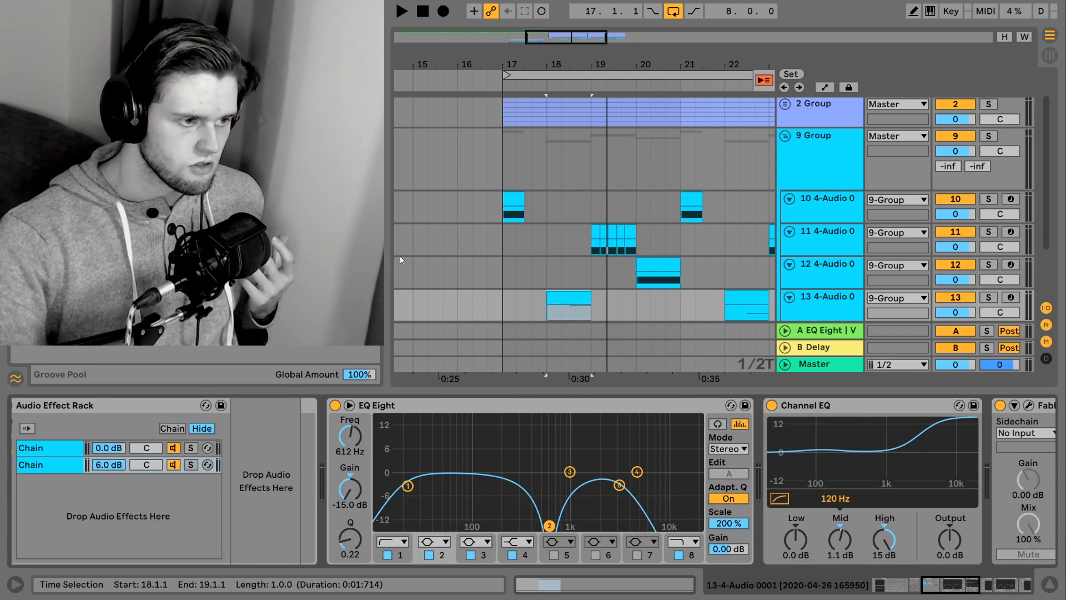
Select the second short track 11 clip in bar 19 and examine its Sampler, effect rack, EQ Eight, Channel EQ and FabFilter Saturn
{"action": "left_click_drag", "start_coordinate": [547, 37], "coordinate": [552, 37]}
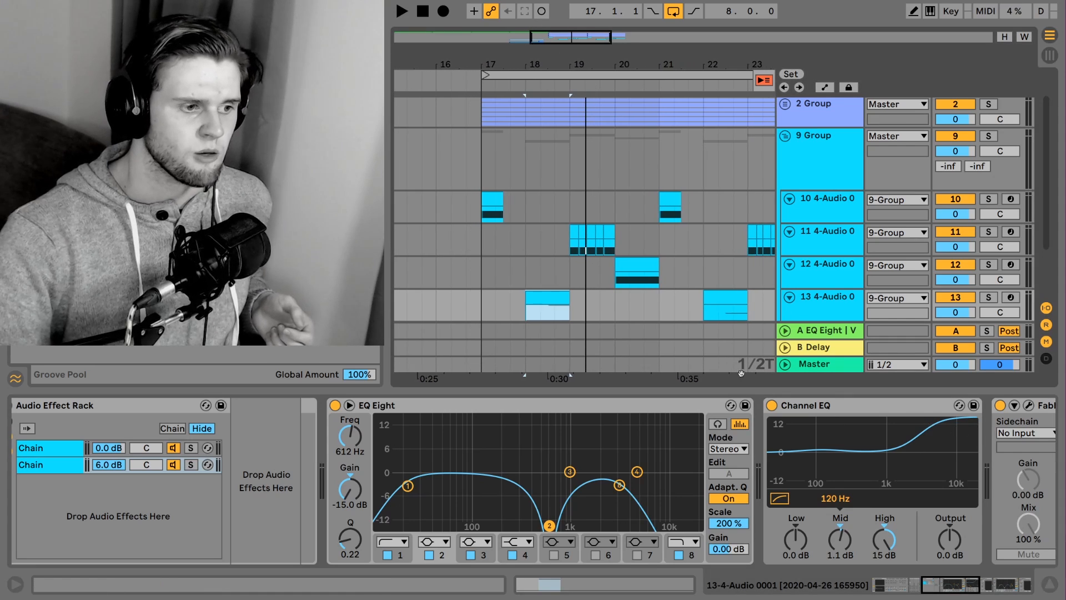
{"action": "left_click", "coordinate": [582, 243]}
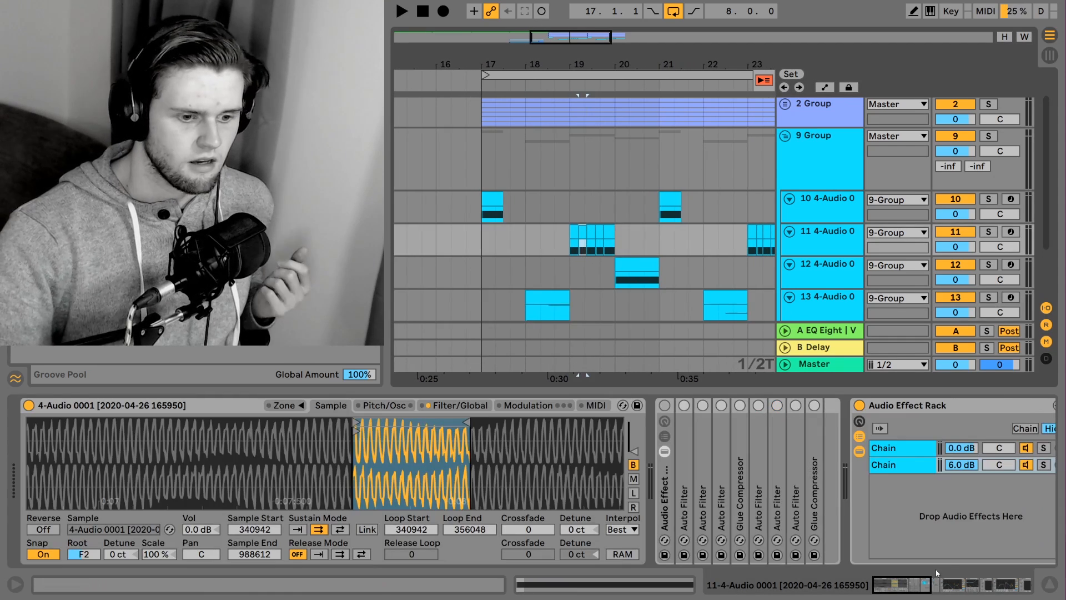
{"action": "left_click", "coordinate": [937, 573]}
{"action": "scroll", "coordinate": [950, 580], "scroll_direction": "down", "scroll_amount": 5}
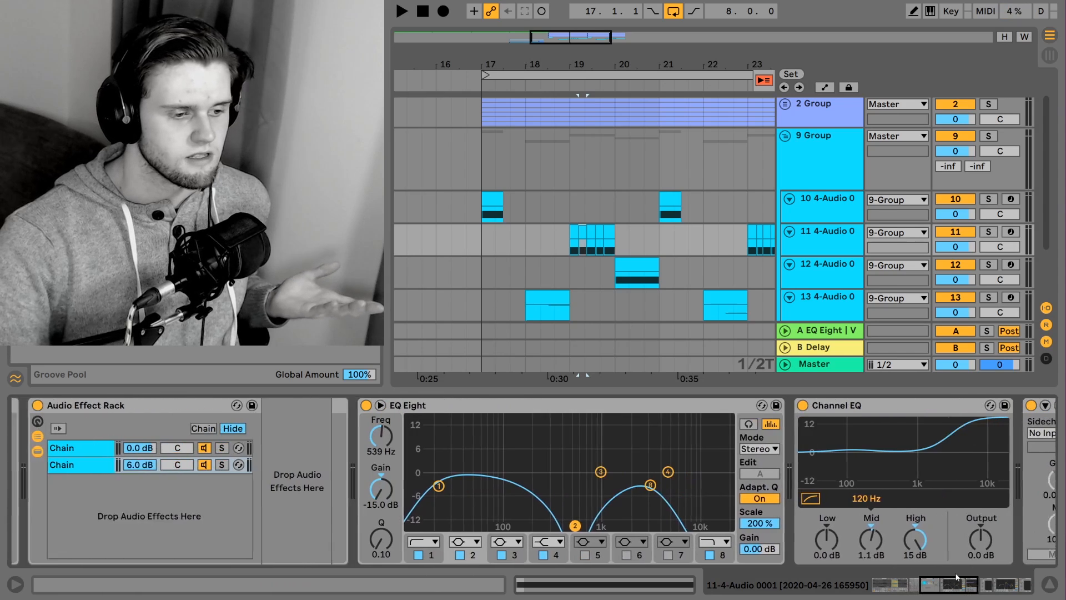
{"action": "scroll", "coordinate": [930, 566], "scroll_direction": "up", "scroll_amount": 6}
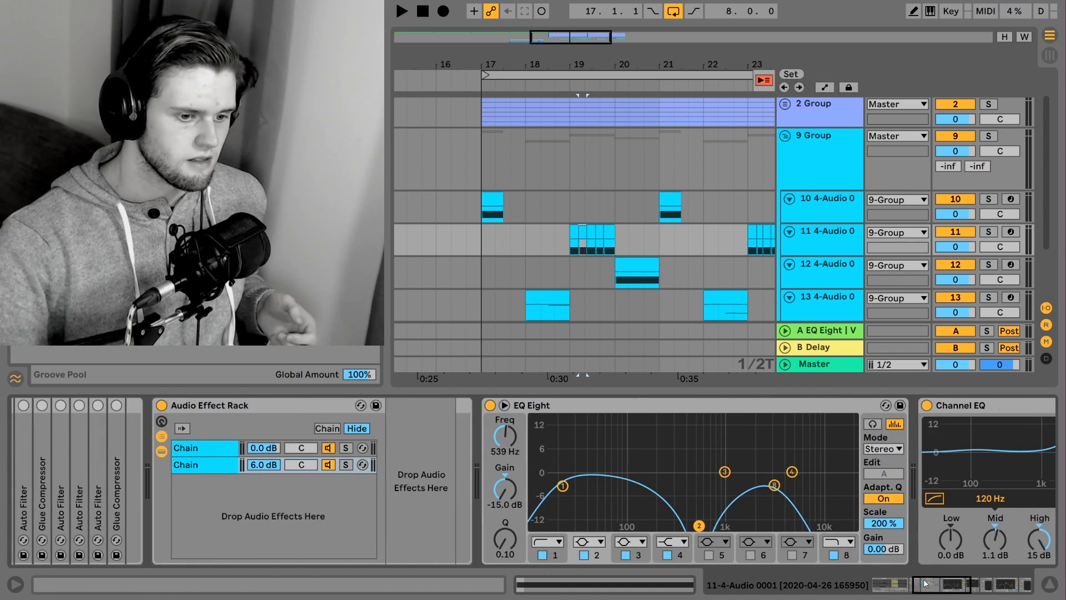
{"action": "scroll", "coordinate": [887, 495], "scroll_direction": "down", "scroll_amount": 2}
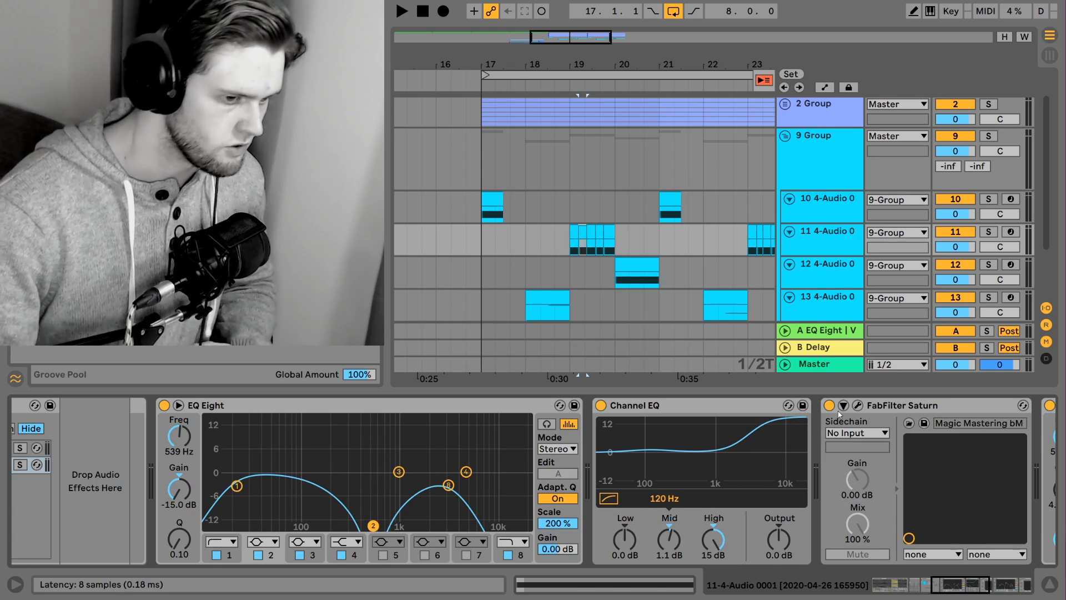
{"action": "scroll", "coordinate": [948, 587], "scroll_direction": "up", "scroll_amount": 4}
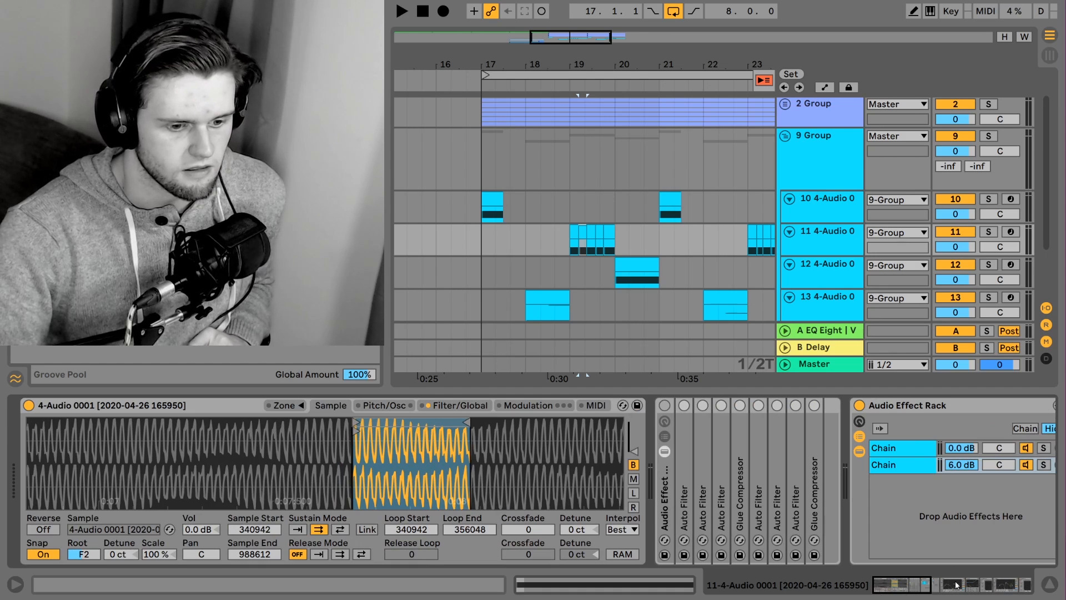
{"action": "scroll", "coordinate": [958, 589], "scroll_direction": "down", "scroll_amount": 5}
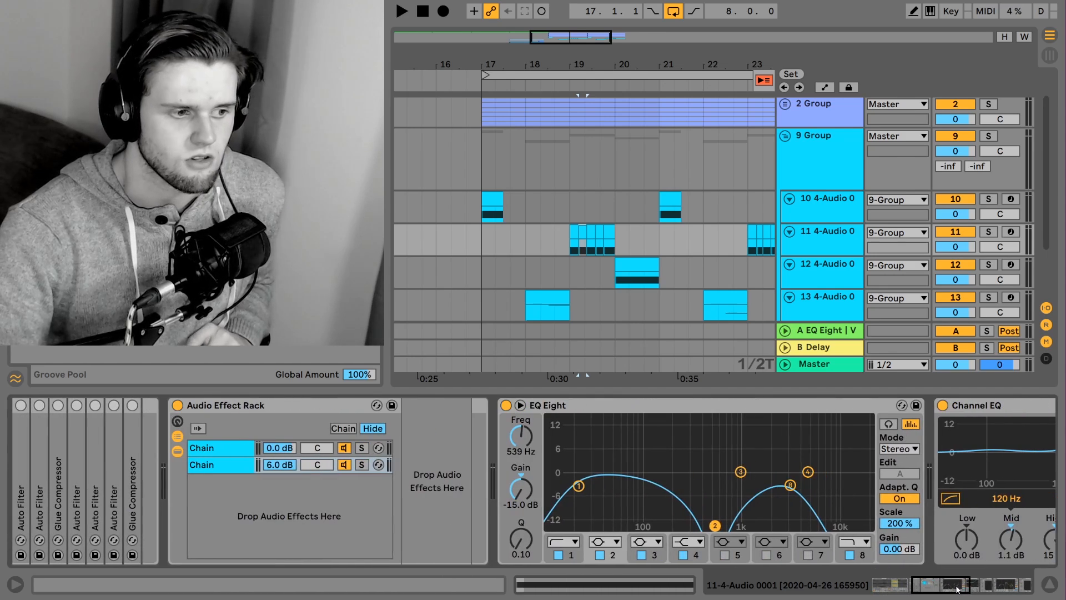
Hide the device chain, show the whole looped section of the arrangement, and place the insert marker at 17.1.1 on track 11
{"action": "key", "text": "ctrl+alt+l"}
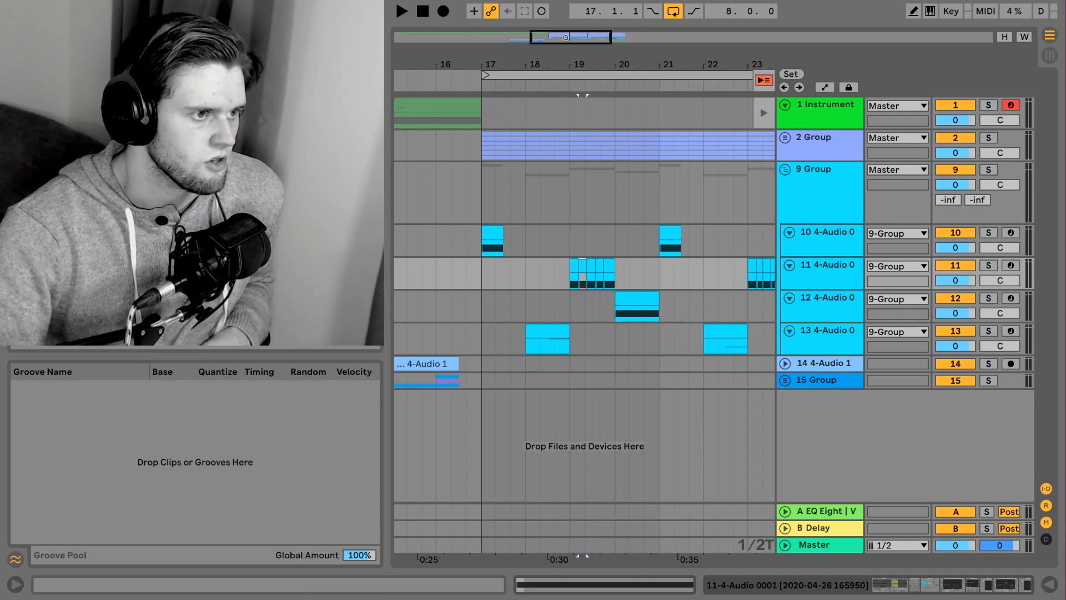
{"action": "mouse_move", "coordinate": [565, 36]}
{"action": "left_mouse_down"}
{"action": "mouse_move", "coordinate": [560, 15]}
{"action": "mouse_move", "coordinate": [578, 34]}
{"action": "left_mouse_up"}
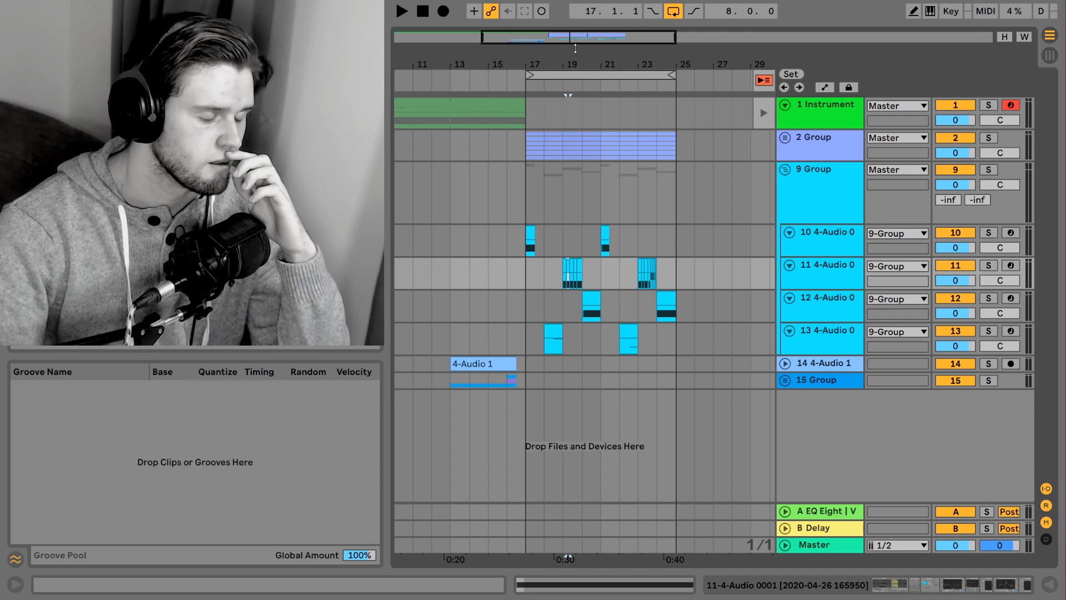
{"action": "mouse_move", "coordinate": [575, 49]}
{"action": "left_mouse_down"}
{"action": "mouse_move", "coordinate": [576, 84]}
{"action": "mouse_move", "coordinate": [582, 32]}
{"action": "left_mouse_up"}
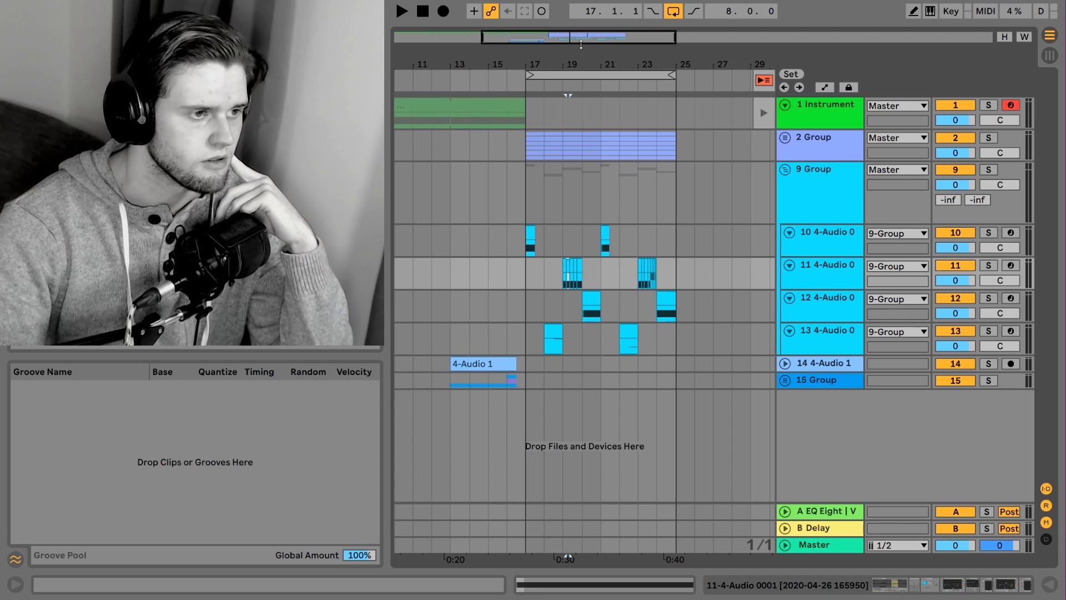
{"action": "left_click", "coordinate": [528, 271]}
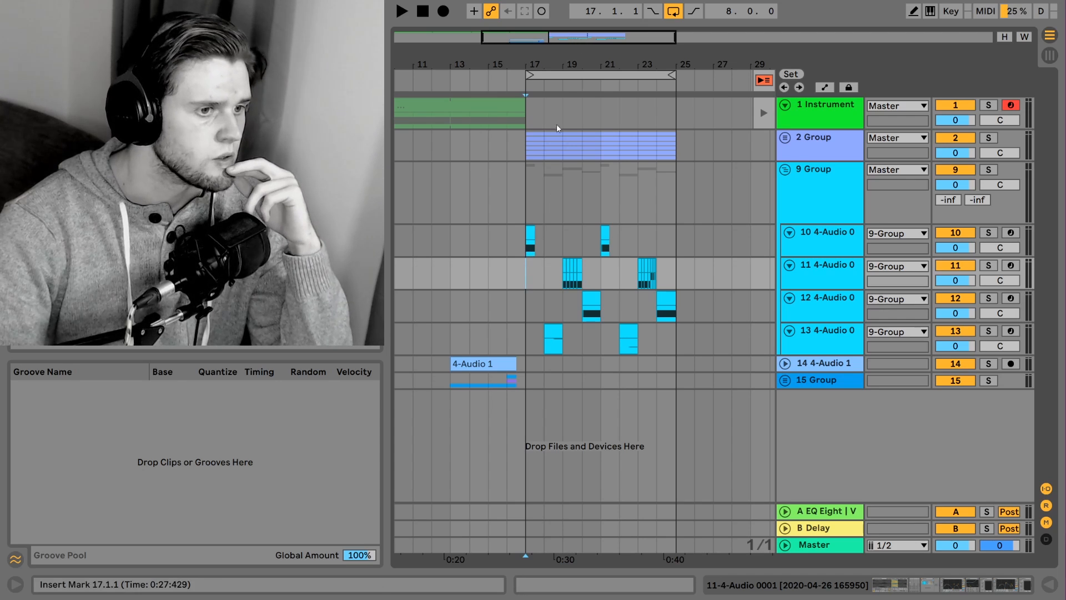